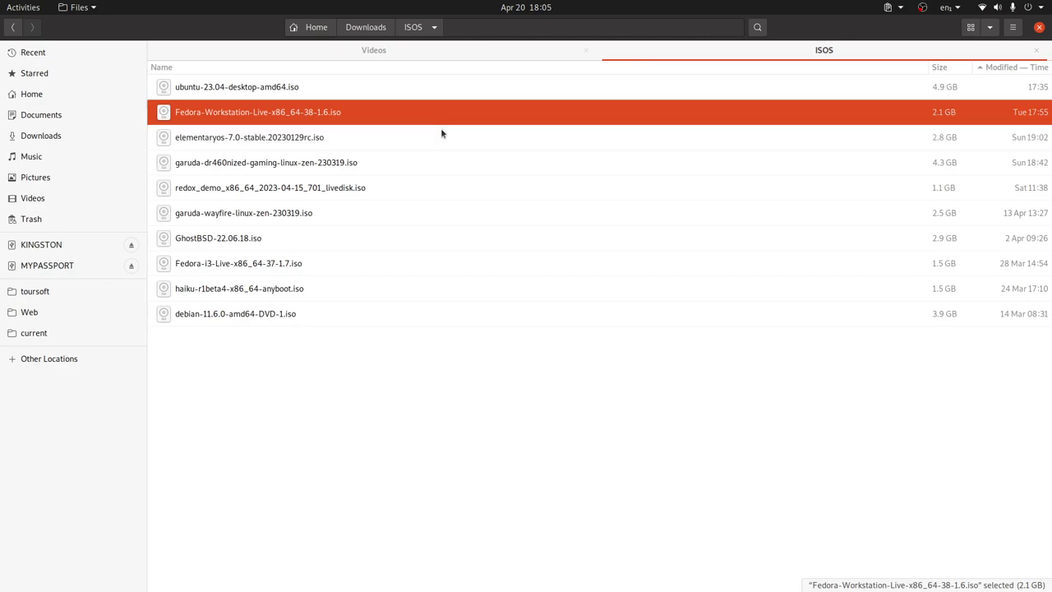
Step: Switch from the file manager to the Oracle VM VirtualBox Manager window
{"action": "key", "text": "alt+Tab"}
{"action": "key", "text": "Escape"}
{"action": "key", "text": "alt+Tab"}
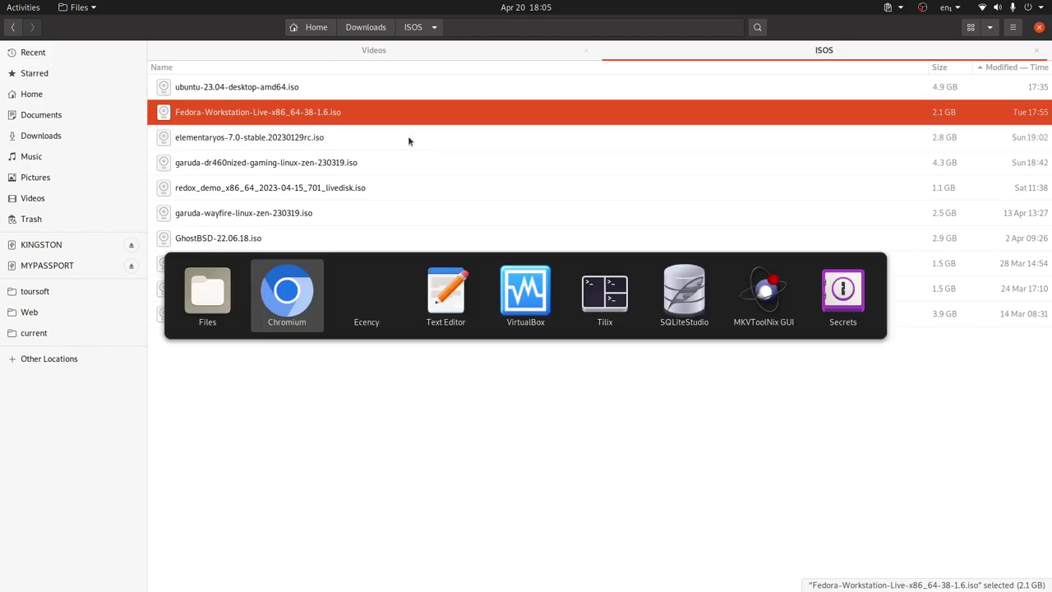
{"action": "key", "text": "alt+Tab"}
{"action": "key", "text": "alt+Tab"}
{"action": "key", "text": "alt+Tab"}
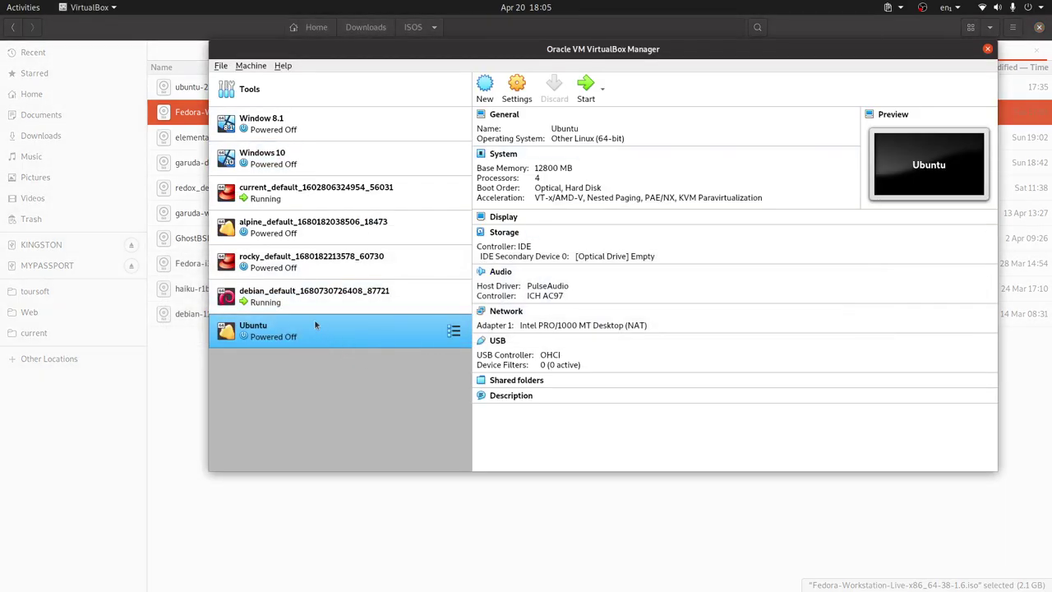
Step: Try to boot the Ubuntu virtual machine with its empty optical drive, and power the machine off
{"action": "double_click", "coordinate": [310, 328]}
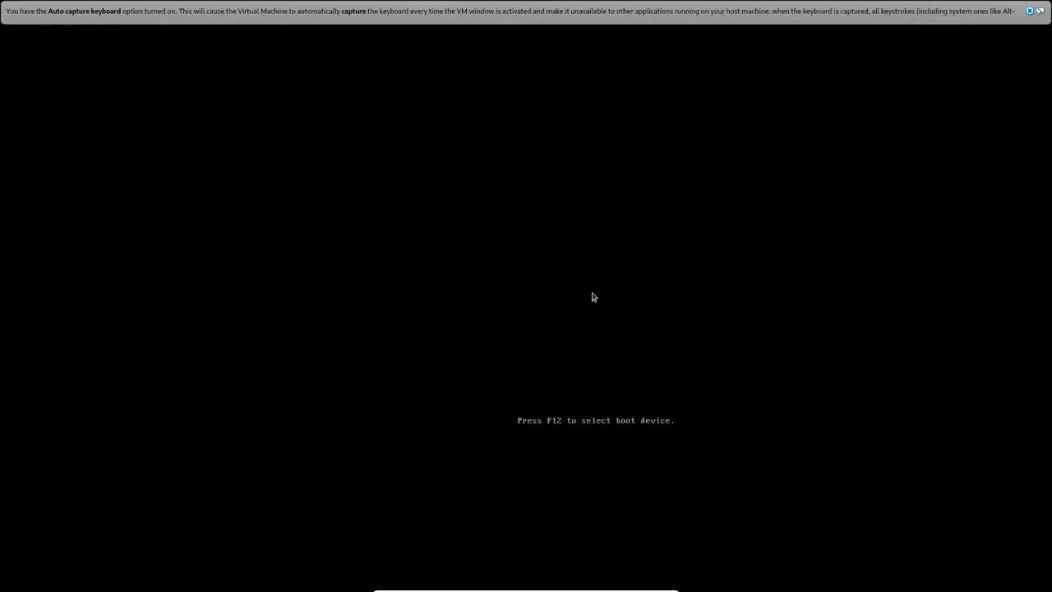
{"action": "key", "text": "alt+Tab"}
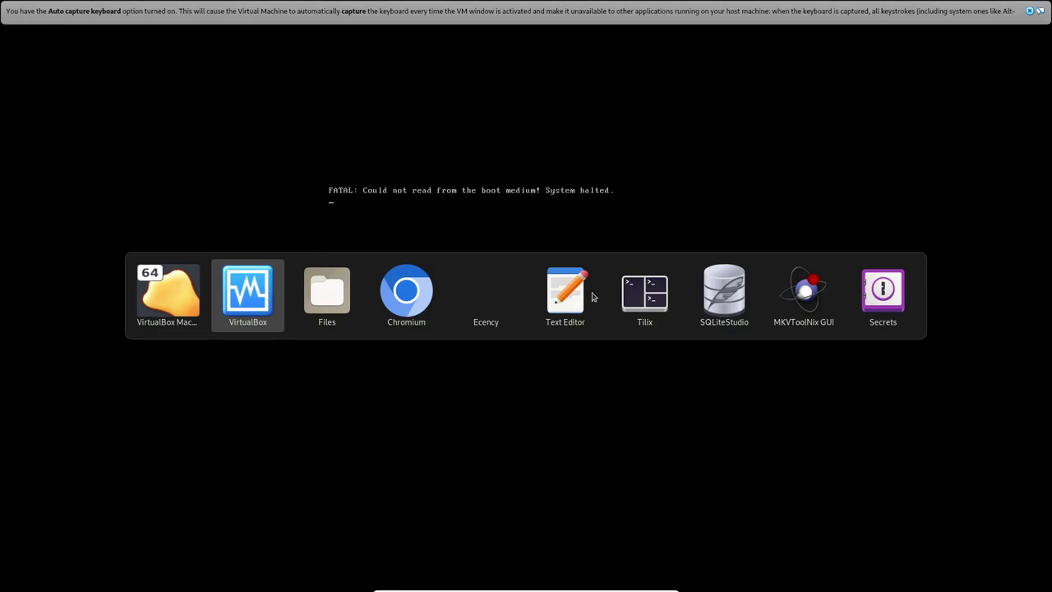
{"action": "key", "text": "Escape"}
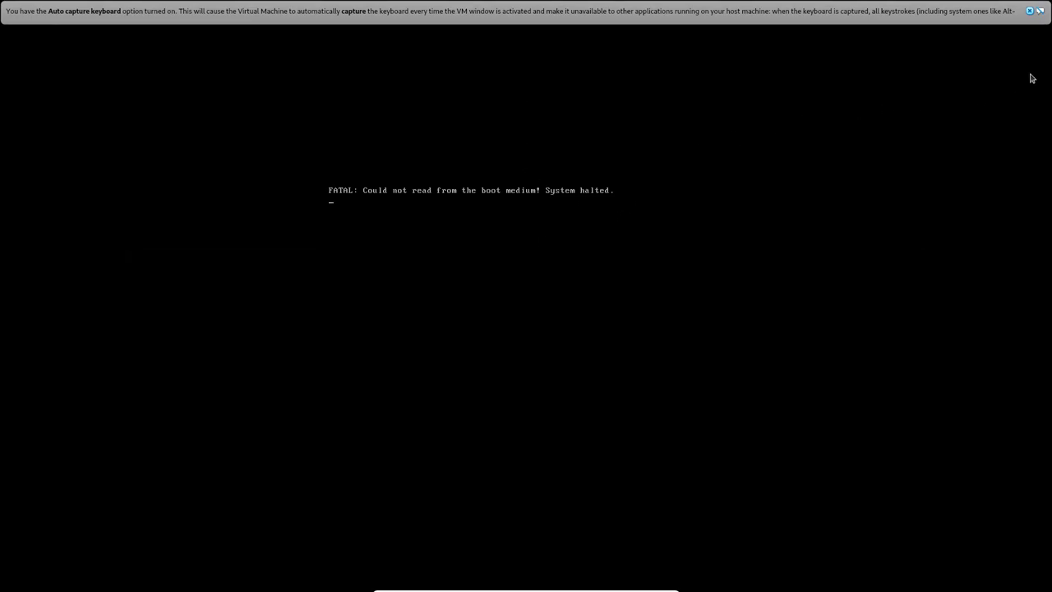
{"action": "left_click", "coordinate": [1029, 13]}
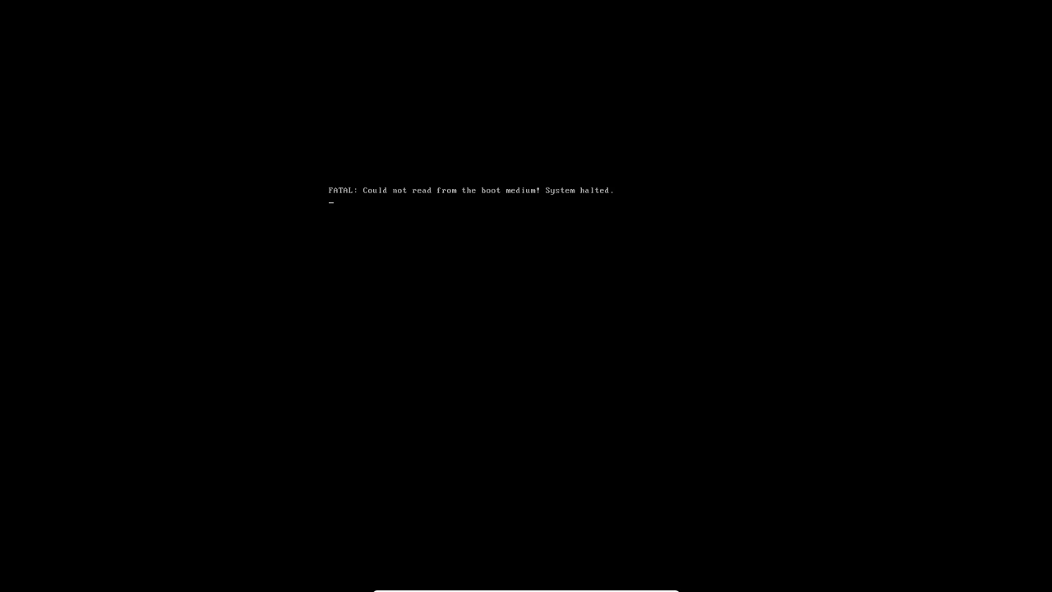
{"action": "key", "text": "Control_R+f"}
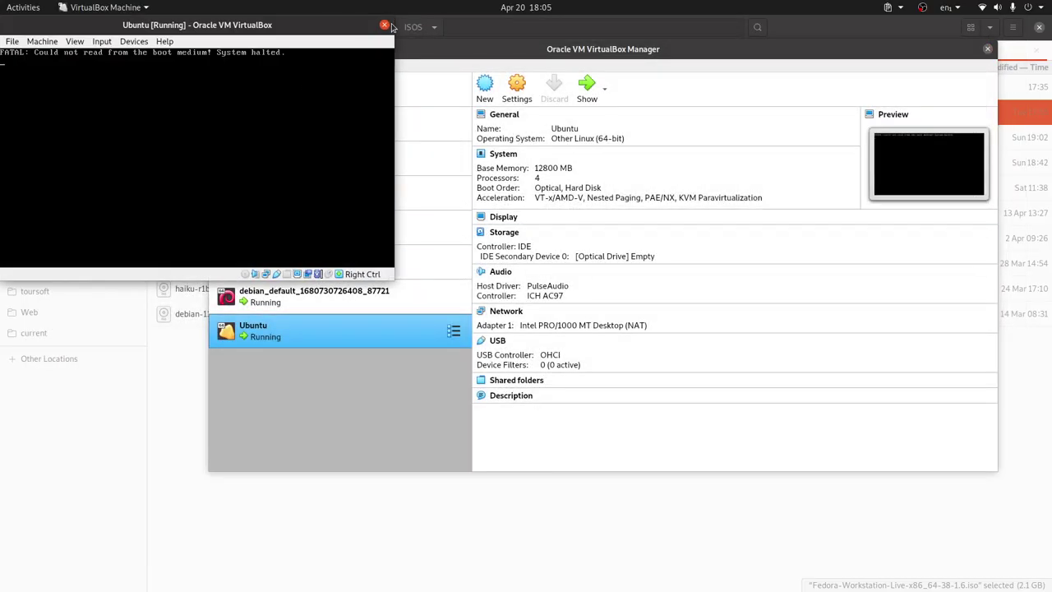
{"action": "left_click", "coordinate": [384, 24]}
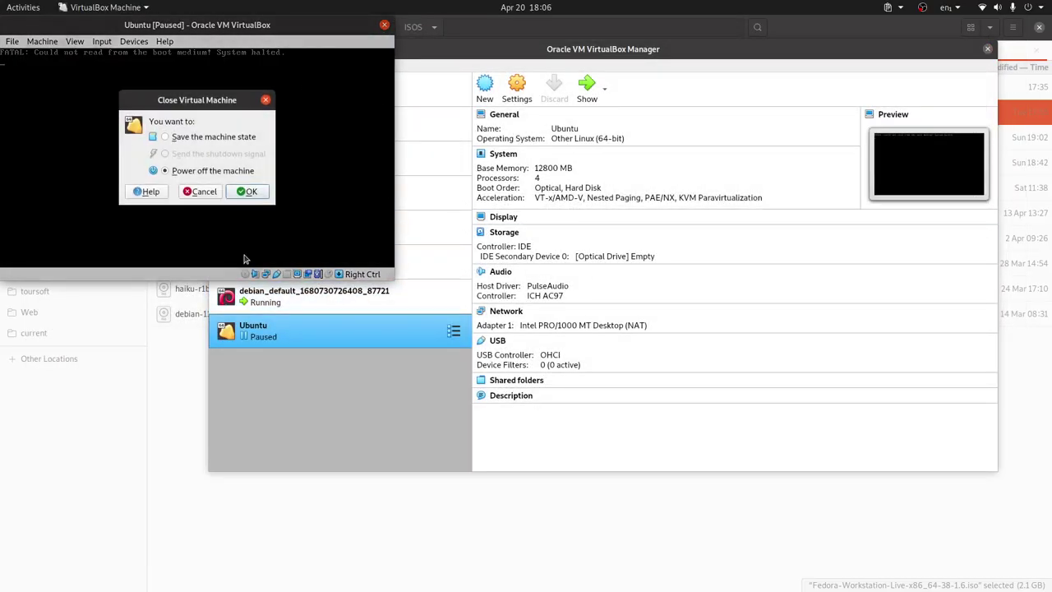
{"action": "left_click", "coordinate": [250, 190]}
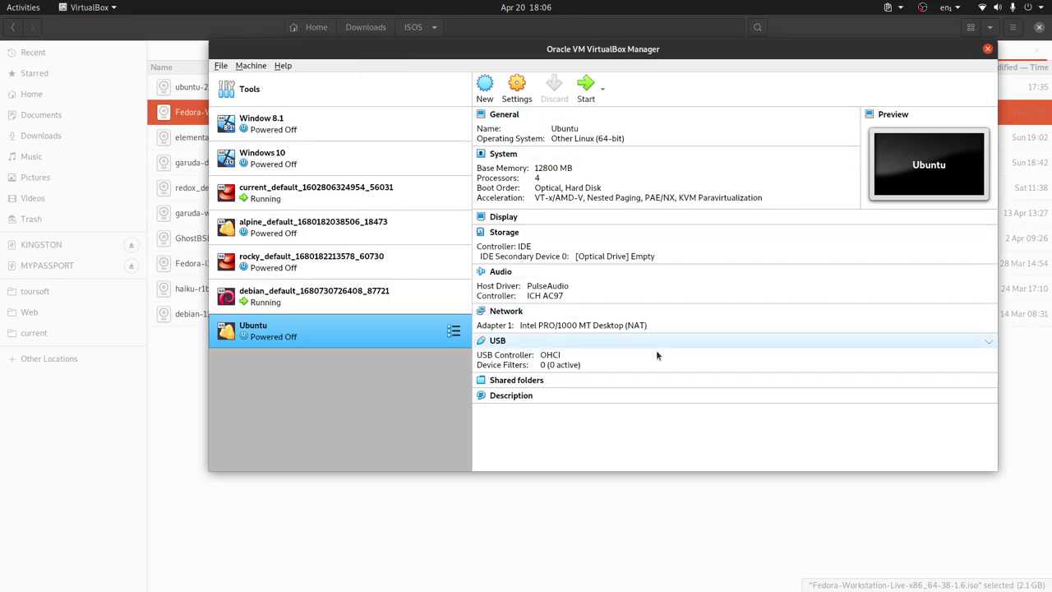
Step: Attach ubuntu-23.04-desktop-amd64.iso to the empty optical drive of the Ubuntu virtual machine and save its settings
{"action": "right_click", "coordinate": [328, 338]}
{"action": "left_click", "coordinate": [608, 300]}
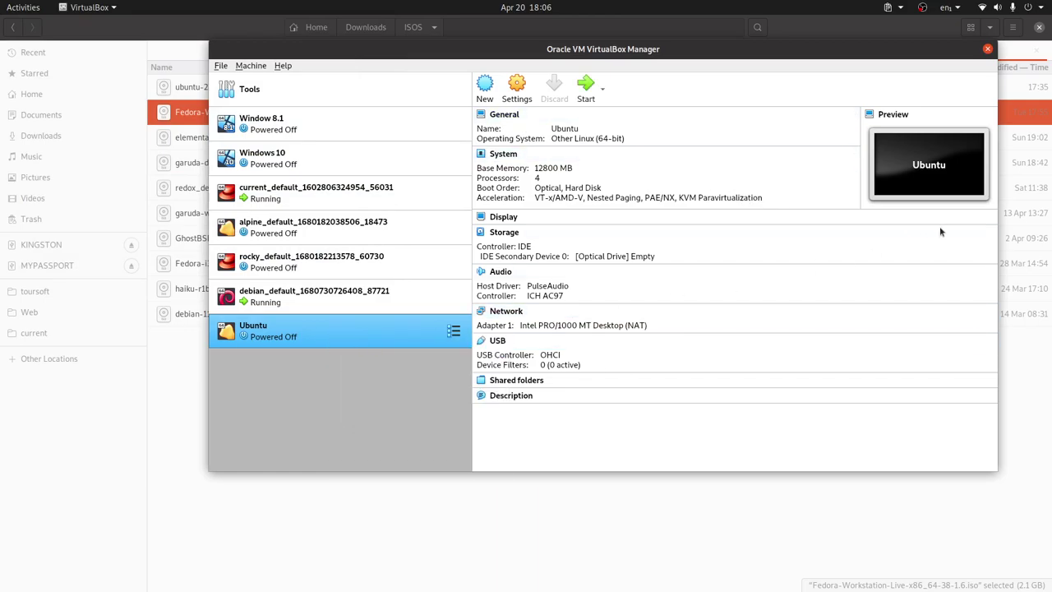
{"action": "key", "text": "ctrl+s"}
{"action": "left_click", "coordinate": [458, 184]}
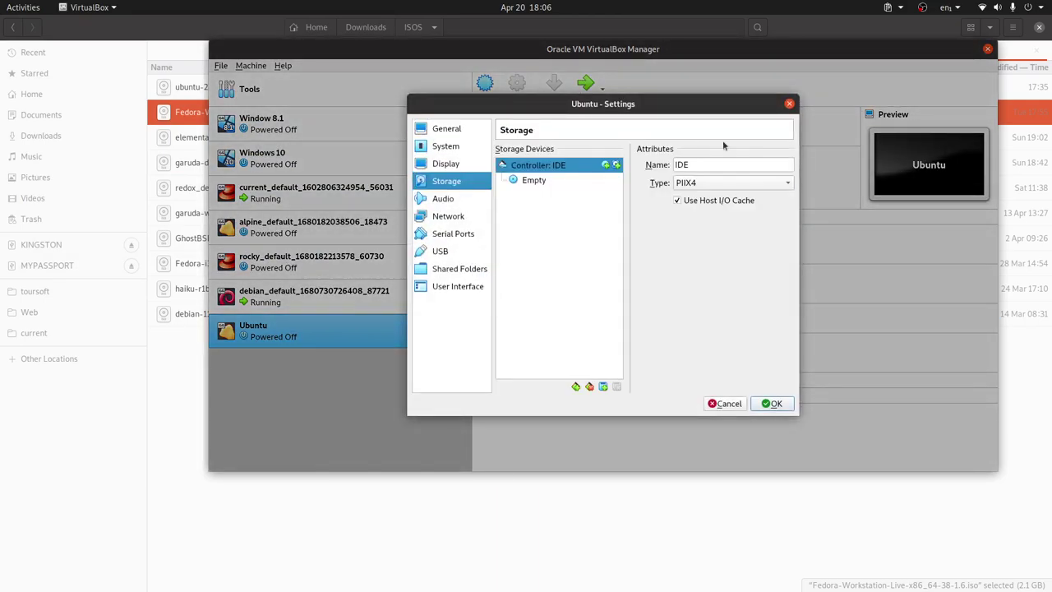
{"action": "left_click", "coordinate": [544, 182]}
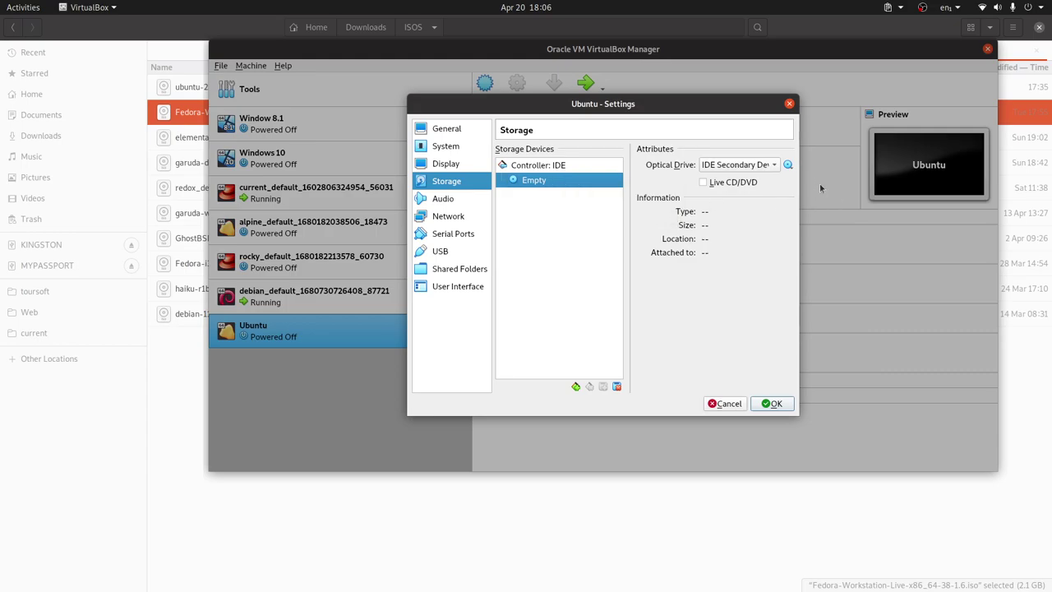
{"action": "left_click", "coordinate": [788, 166]}
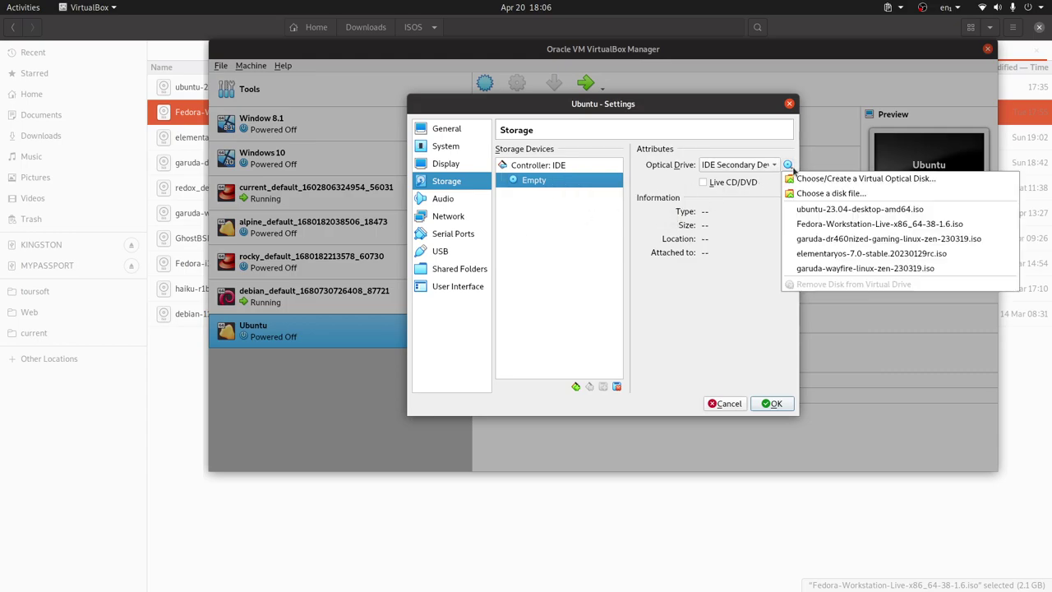
{"action": "left_click", "coordinate": [859, 204]}
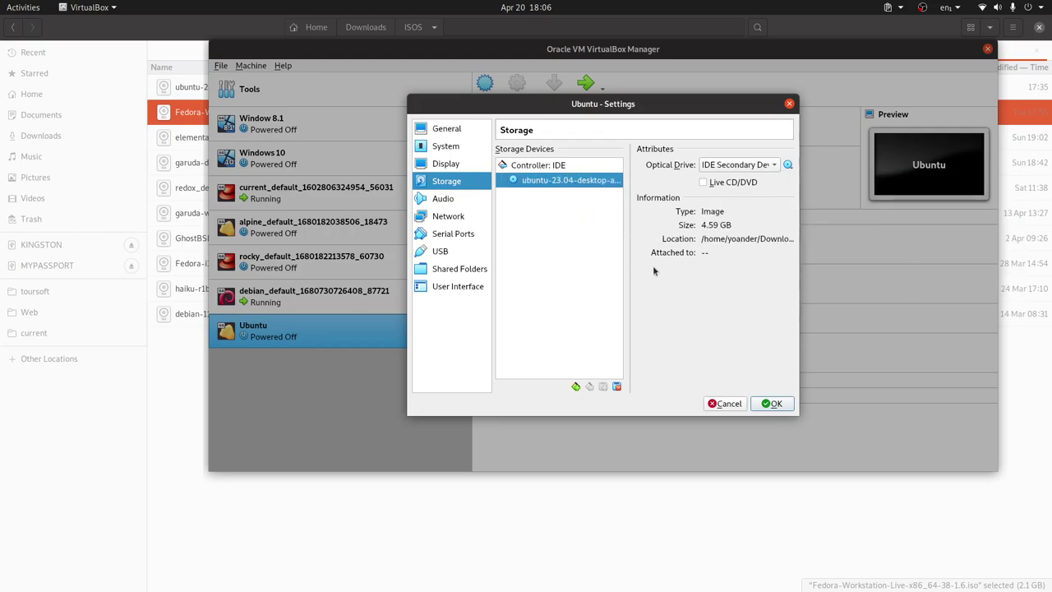
{"action": "left_click", "coordinate": [785, 401]}
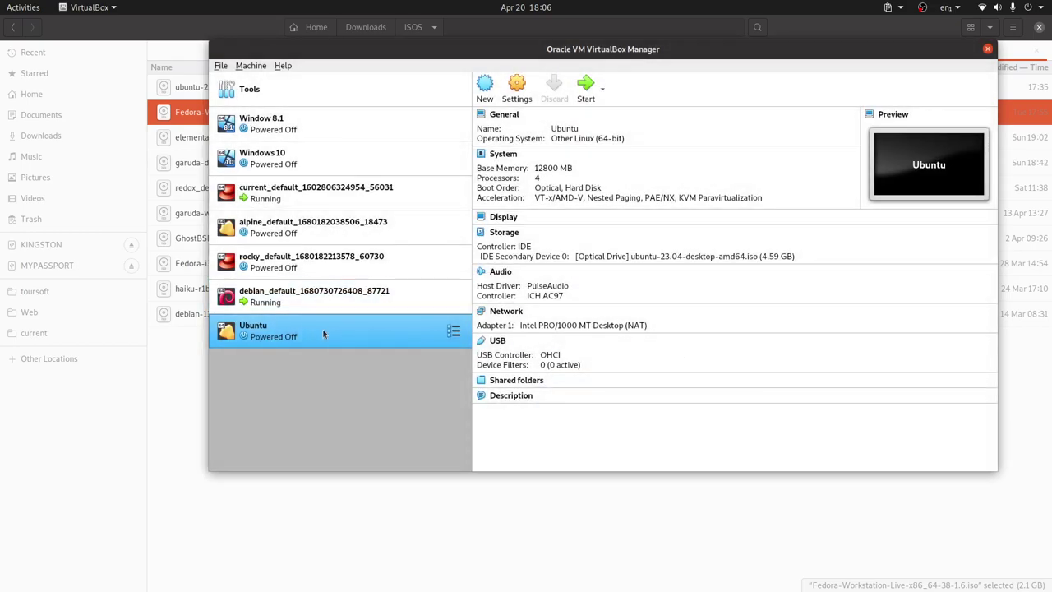
Step: Start the Ubuntu virtual machine with the "Try or Install Ubuntu" boot entry and dismiss the keyboard and mouse notices
{"action": "double_click", "coordinate": [322, 328]}
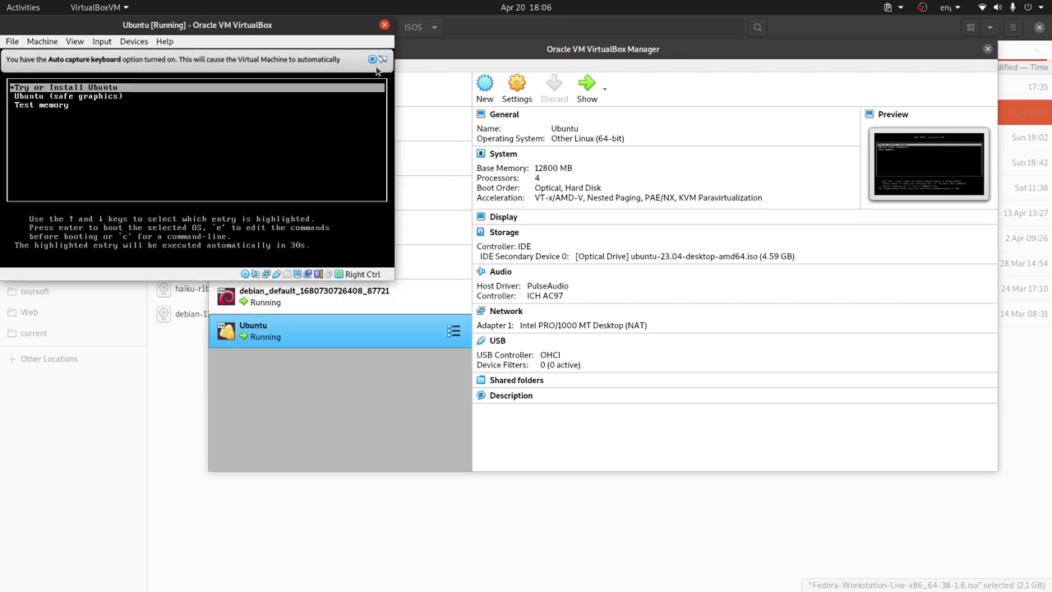
{"action": "key", "text": "Return"}
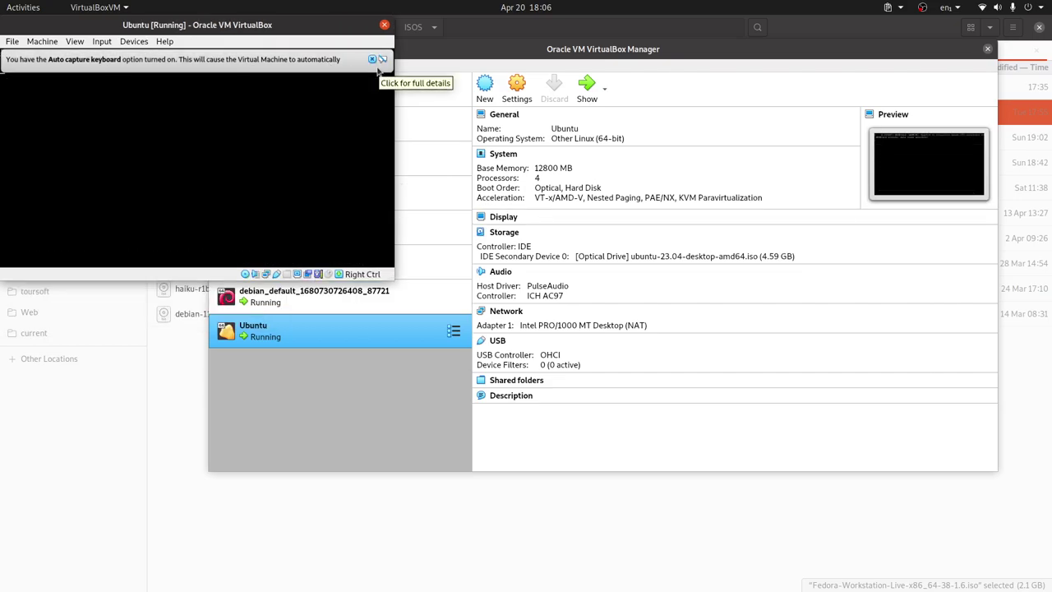
{"action": "left_click", "coordinate": [380, 60]}
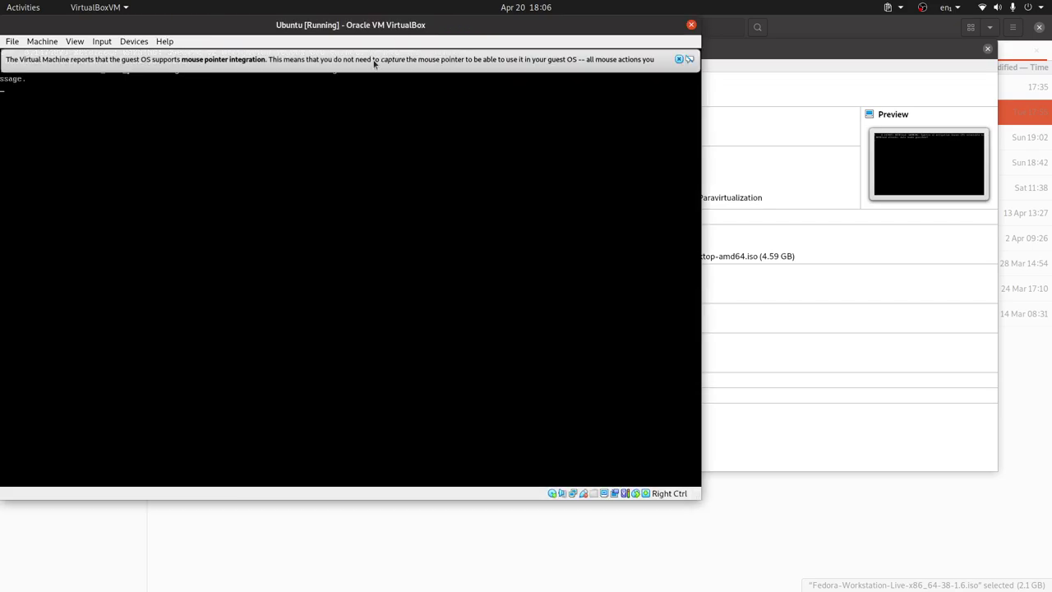
{"action": "left_click", "coordinate": [680, 60]}
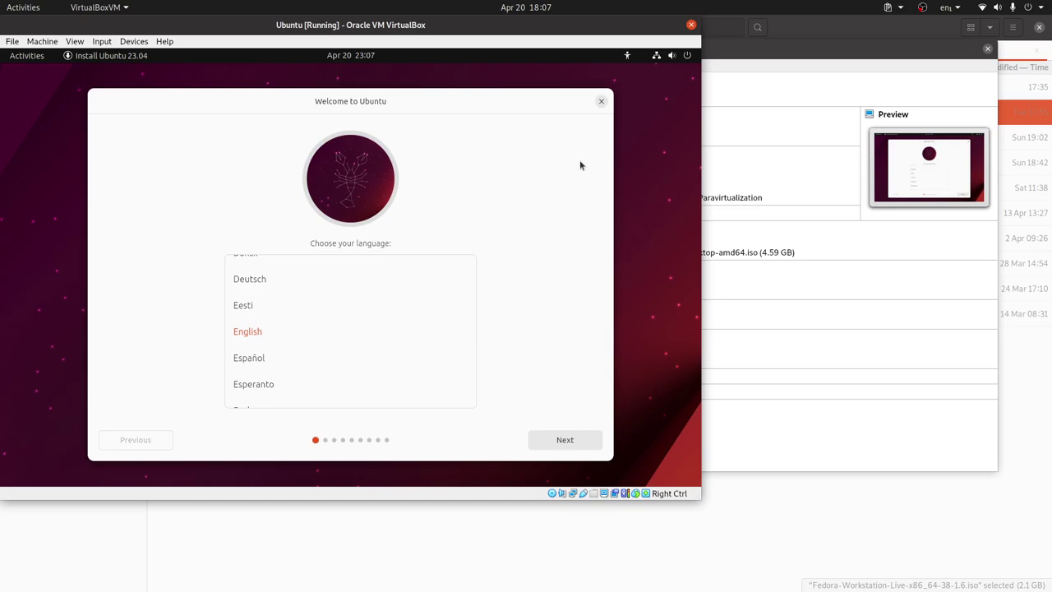
Step: Accept English as the installer language and choose Try Ubuntu to enter the live session
{"action": "left_click", "coordinate": [581, 446]}
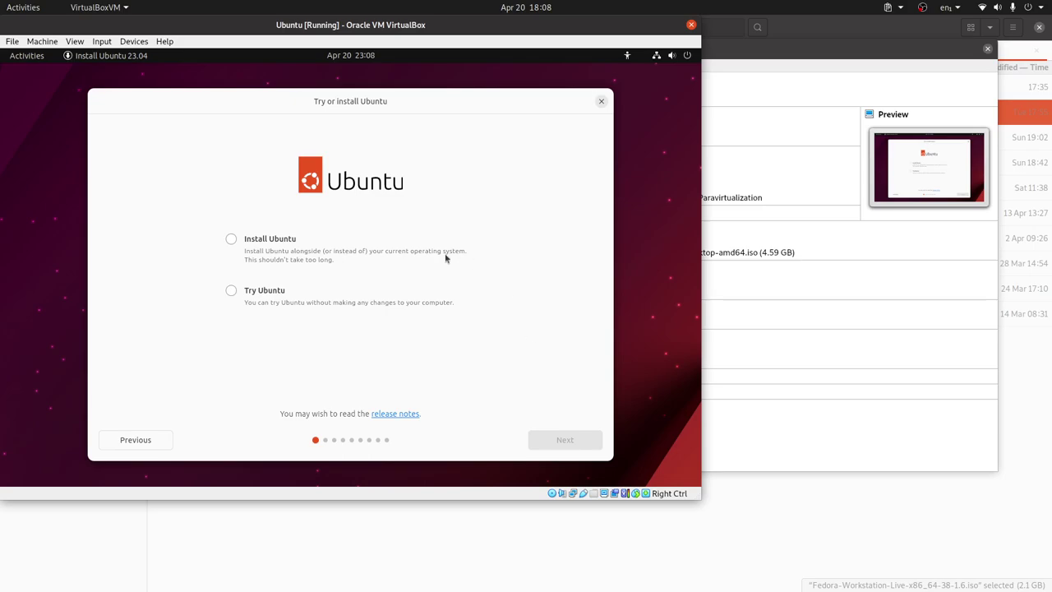
{"action": "left_click", "coordinate": [260, 294]}
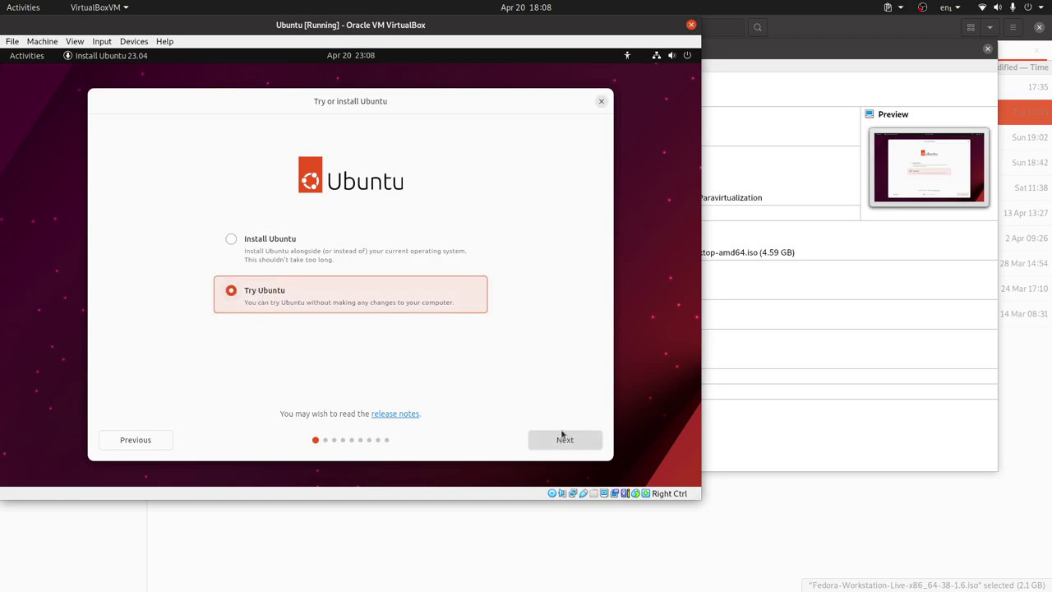
{"action": "left_click", "coordinate": [564, 439]}
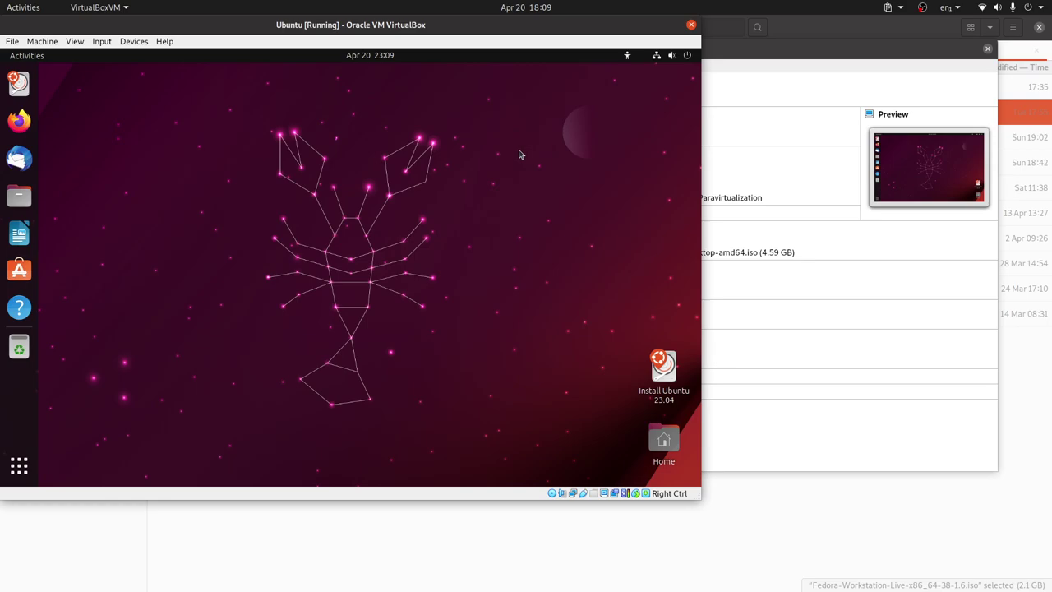
Step: Set the live session's display resolution to 1920 × 1080 (16:9), keep the change and show the virtual machine in full screen
{"action": "key", "text": "super"}
{"action": "type", "text": "dis"}
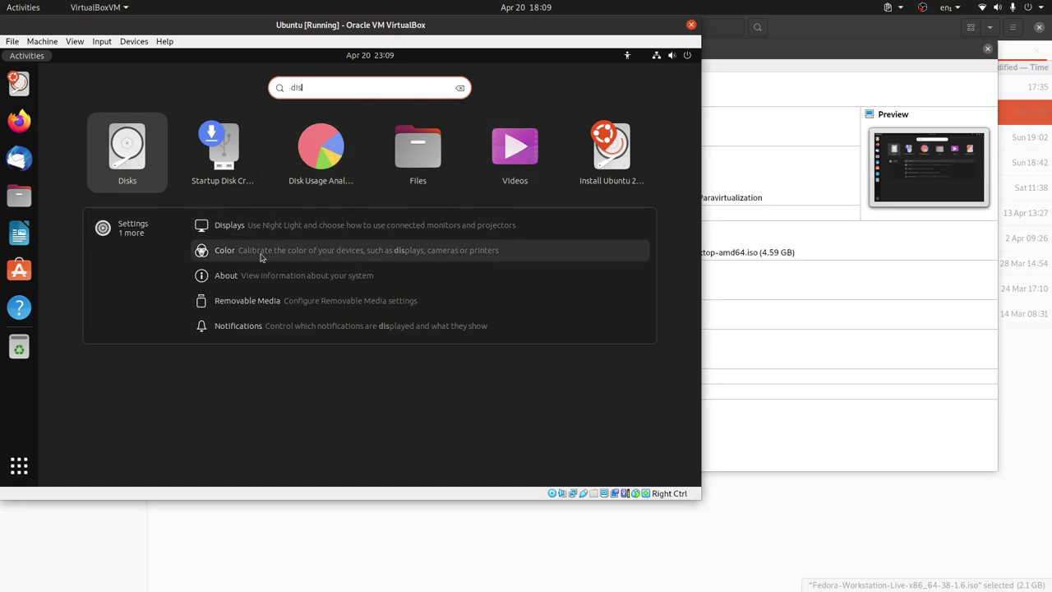
{"action": "left_click", "coordinate": [268, 229]}
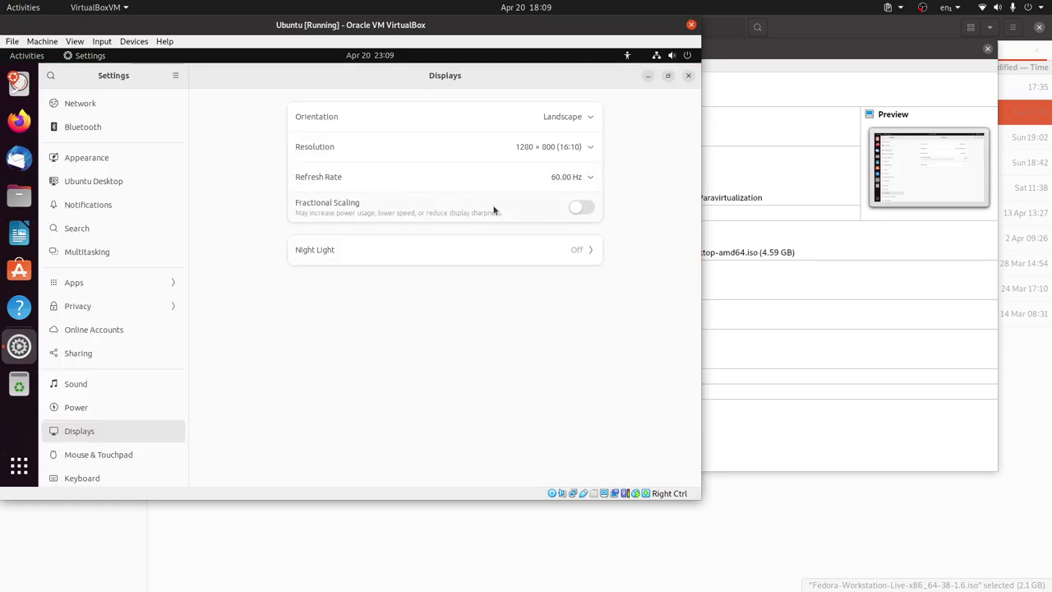
{"action": "left_click", "coordinate": [566, 154]}
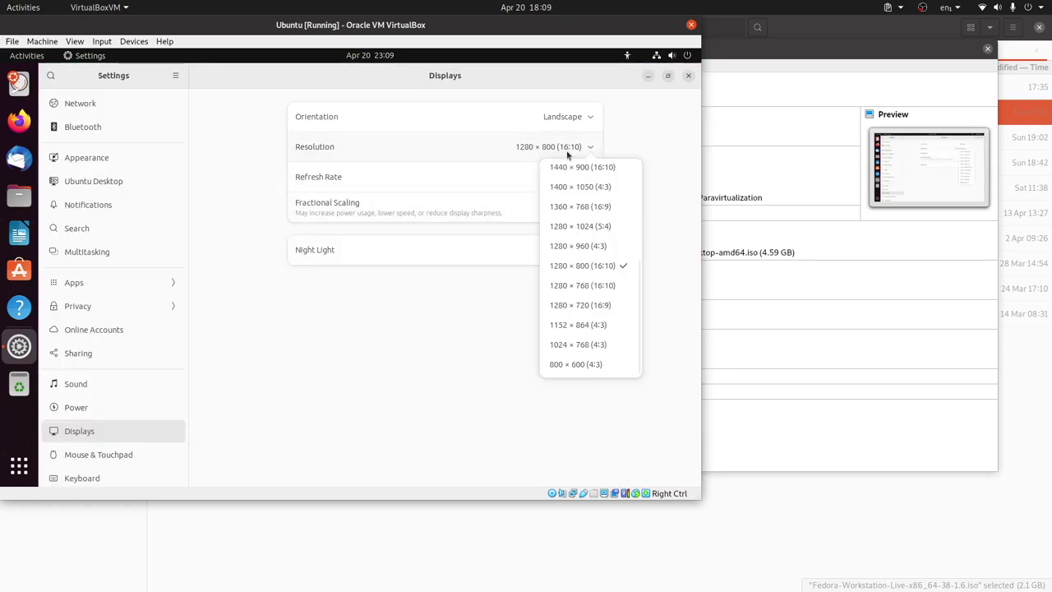
{"action": "scroll", "coordinate": [582, 217], "scroll_direction": "up", "scroll_amount": 2}
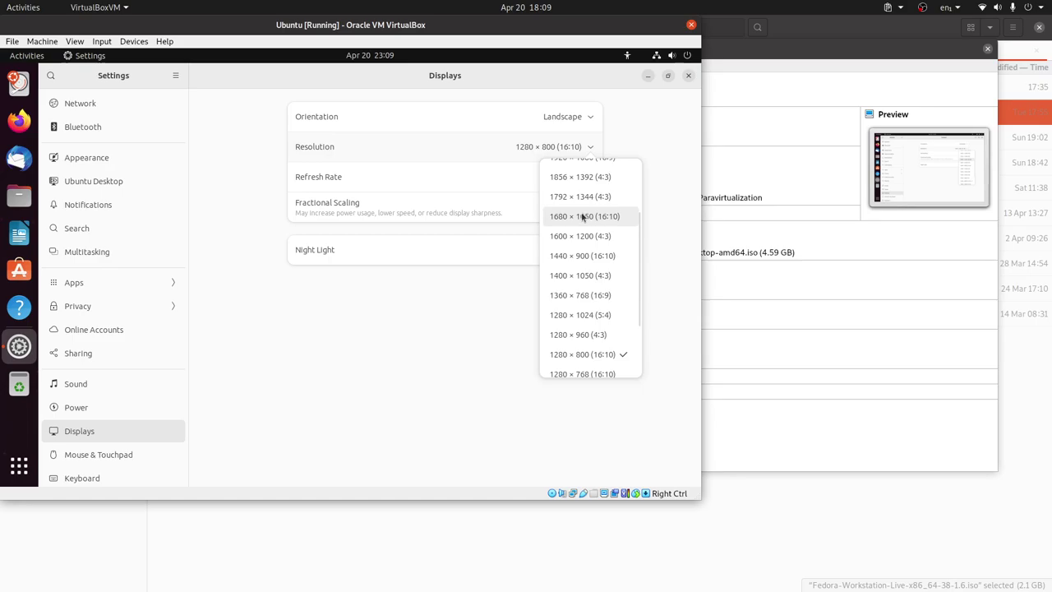
{"action": "scroll", "coordinate": [582, 217], "scroll_direction": "up", "scroll_amount": 2}
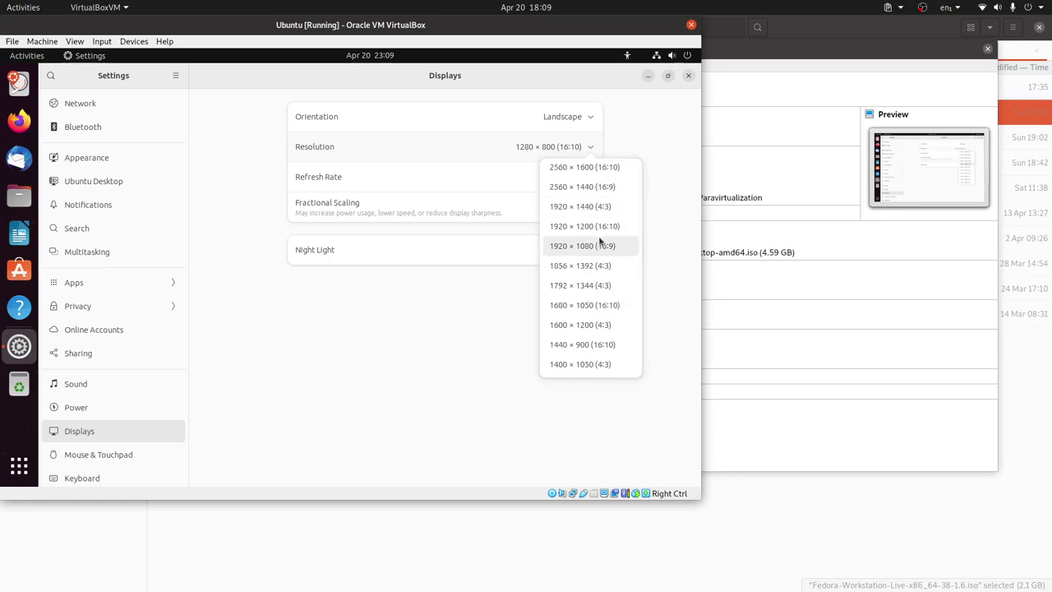
{"action": "left_click", "coordinate": [600, 244]}
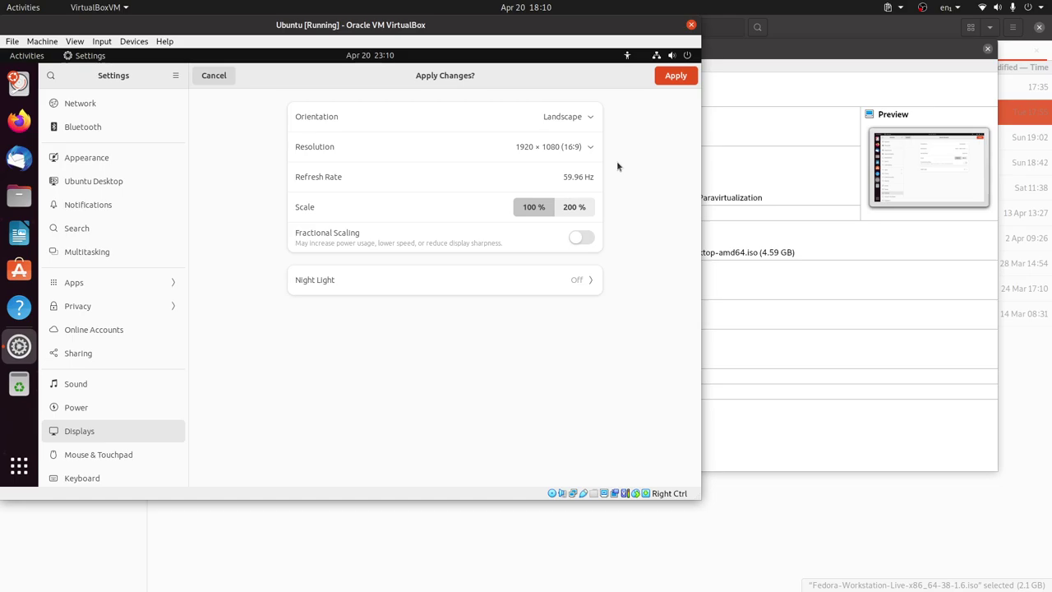
{"action": "left_click", "coordinate": [670, 78]}
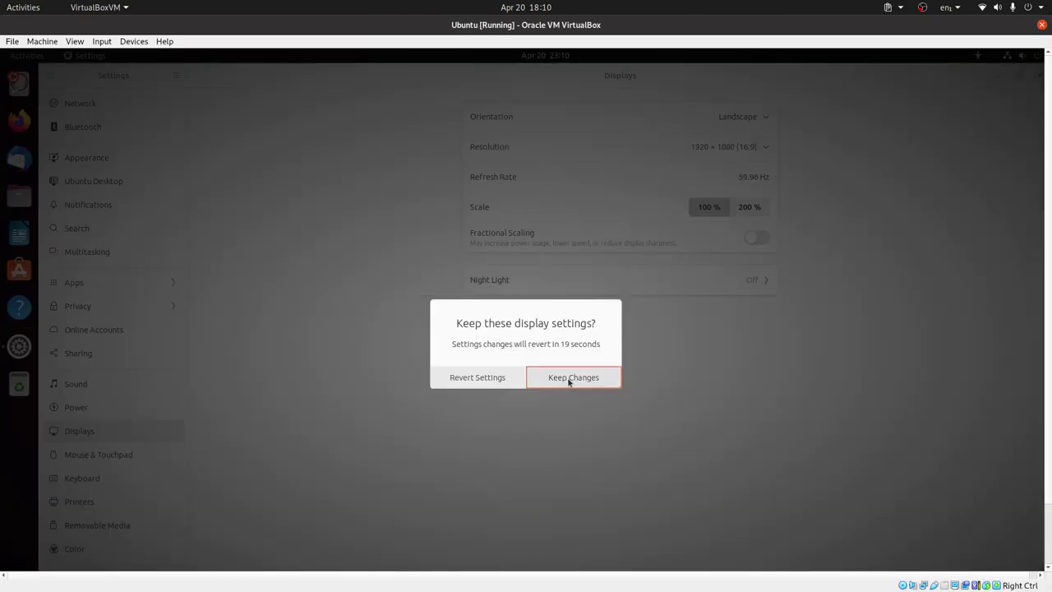
{"action": "left_click", "coordinate": [569, 380]}
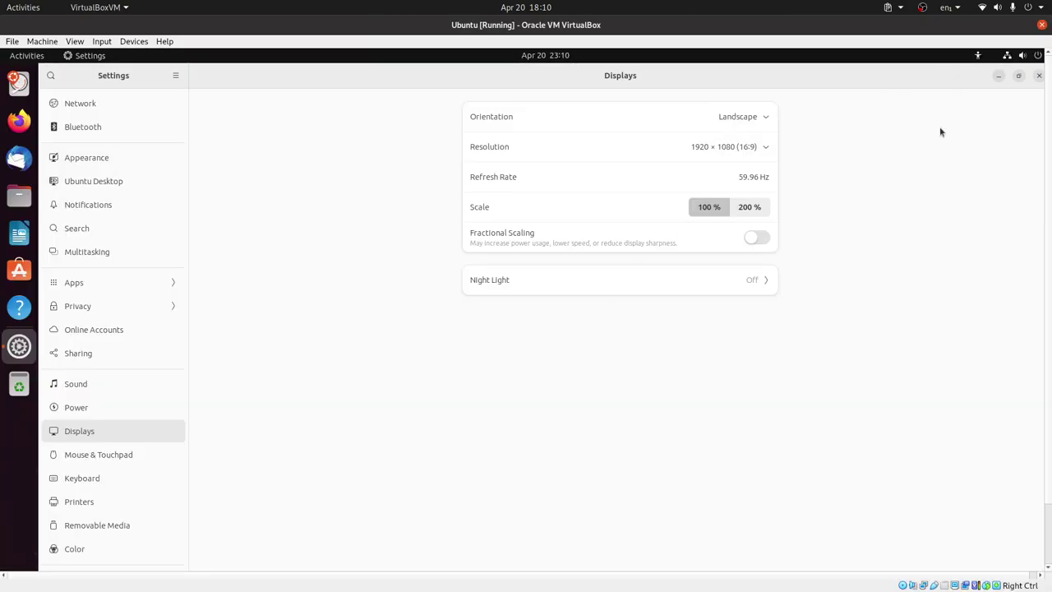
{"action": "key", "text": "Control_R+f"}
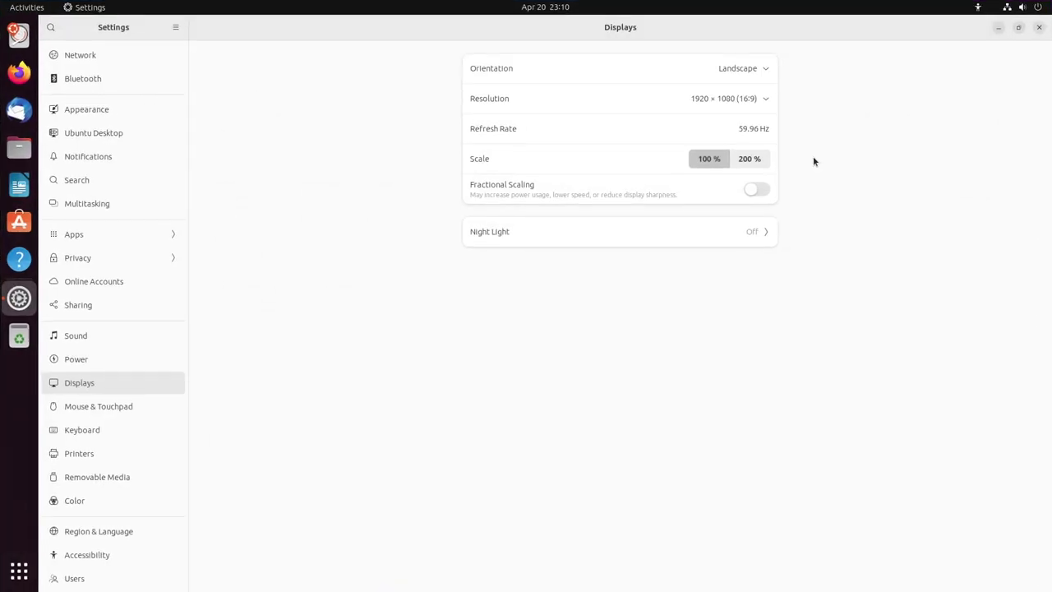
{"action": "left_click", "coordinate": [1039, 28]}
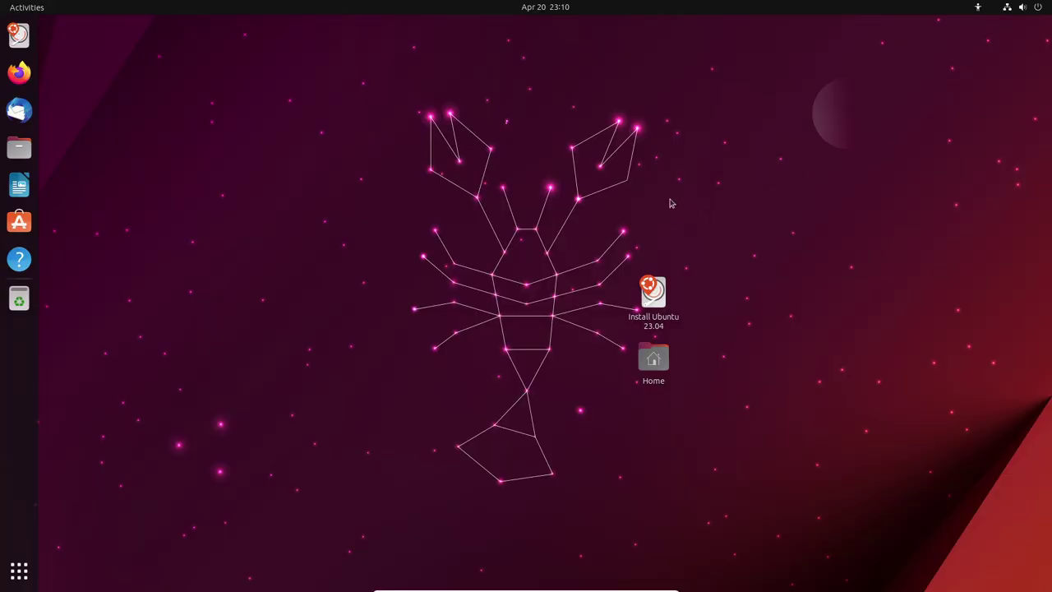
Step: Move the Home icon to the lower-right corner of the desktop and the Install Ubuntu 23.04 icon above it
{"action": "left_click_drag", "start_coordinate": [653, 292], "coordinate": [961, 486]}
{"action": "left_click_drag", "start_coordinate": [653, 358], "coordinate": [1013, 554]}
{"action": "left_click_drag", "start_coordinate": [937, 488], "coordinate": [1010, 425]}
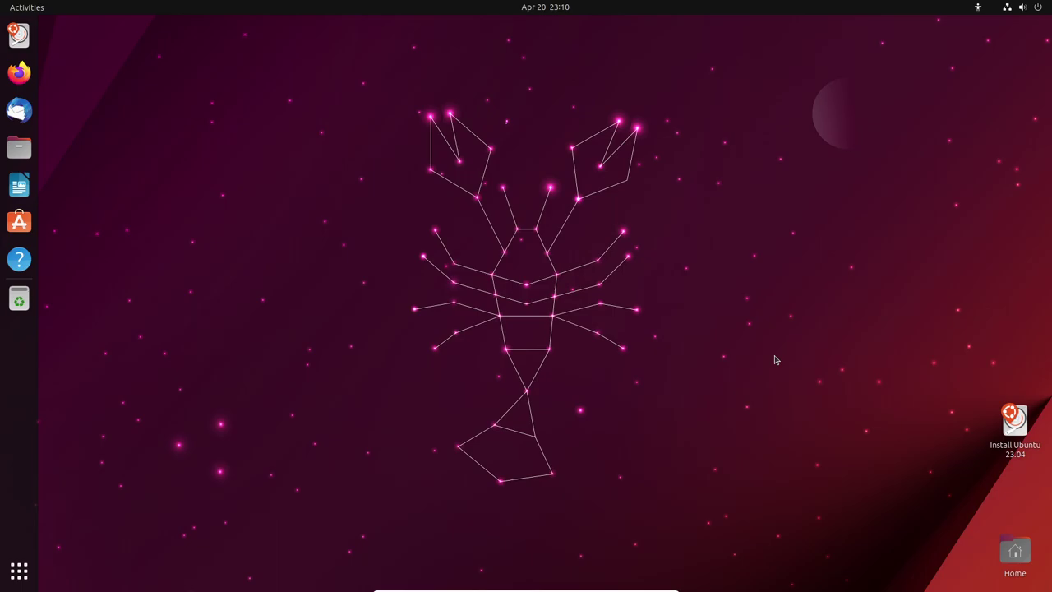
Step: Search the live session for "about" and open the About page to review the system information
{"action": "key", "text": "super"}
{"action": "type", "text": "abou"}
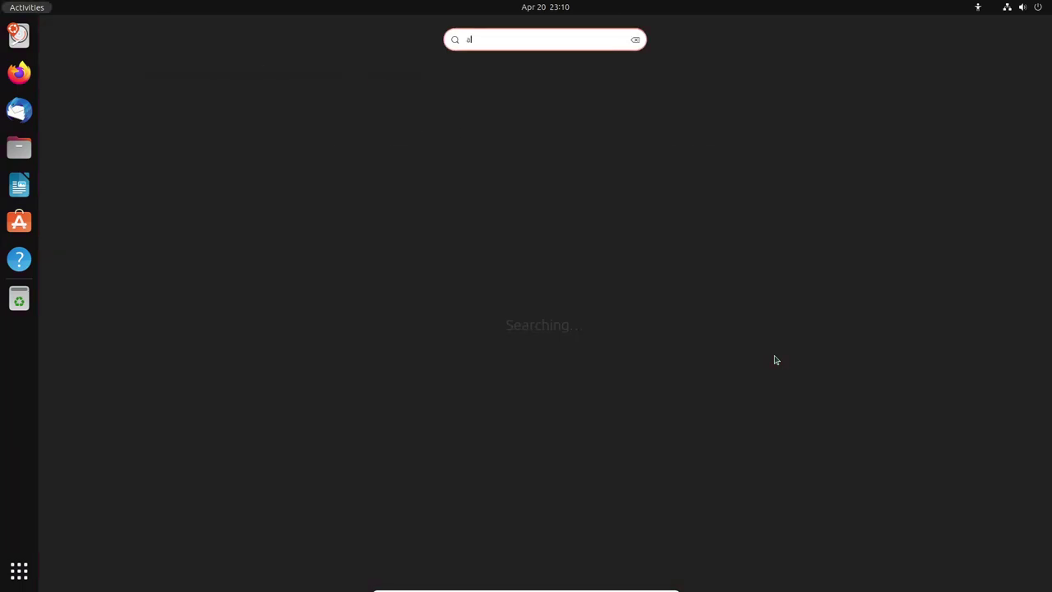
{"action": "left_click", "coordinate": [456, 81]}
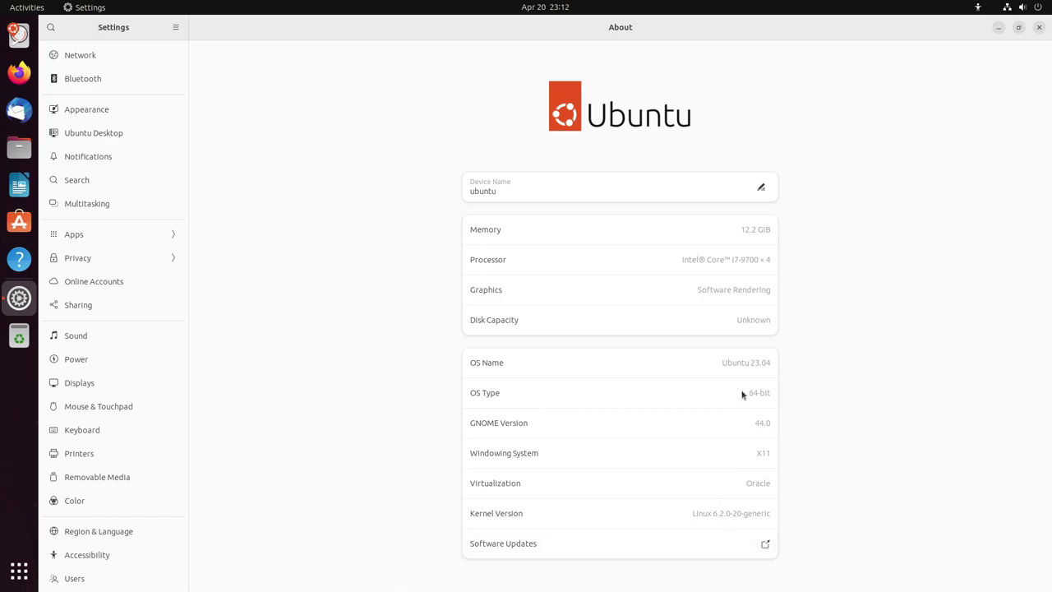
Step: Close Settings, open the Files window on the Home folder and show it in the Activities overview
{"action": "left_click", "coordinate": [1038, 27]}
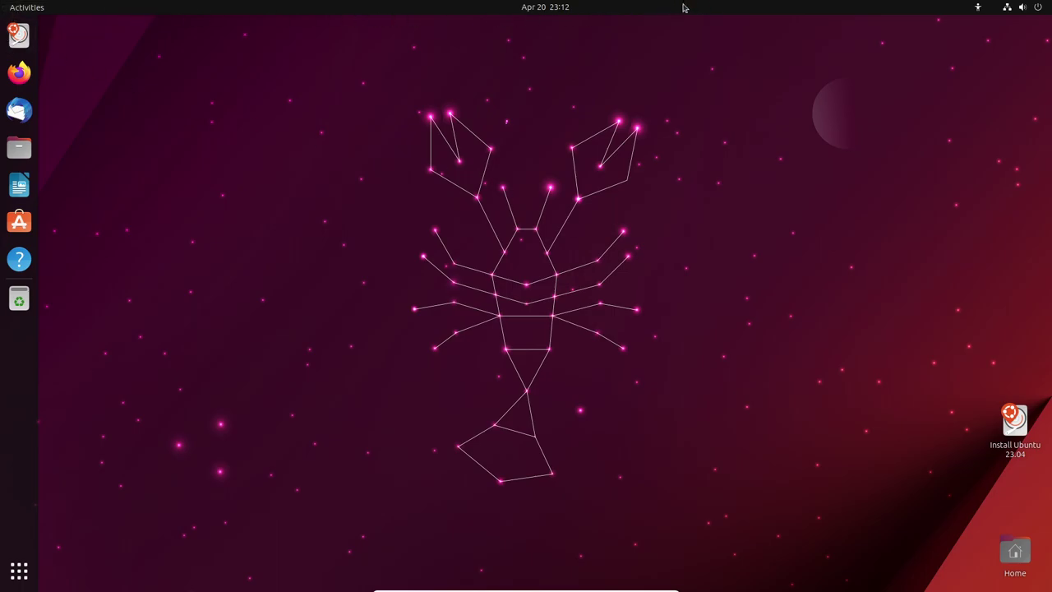
{"action": "left_click", "coordinate": [29, 7]}
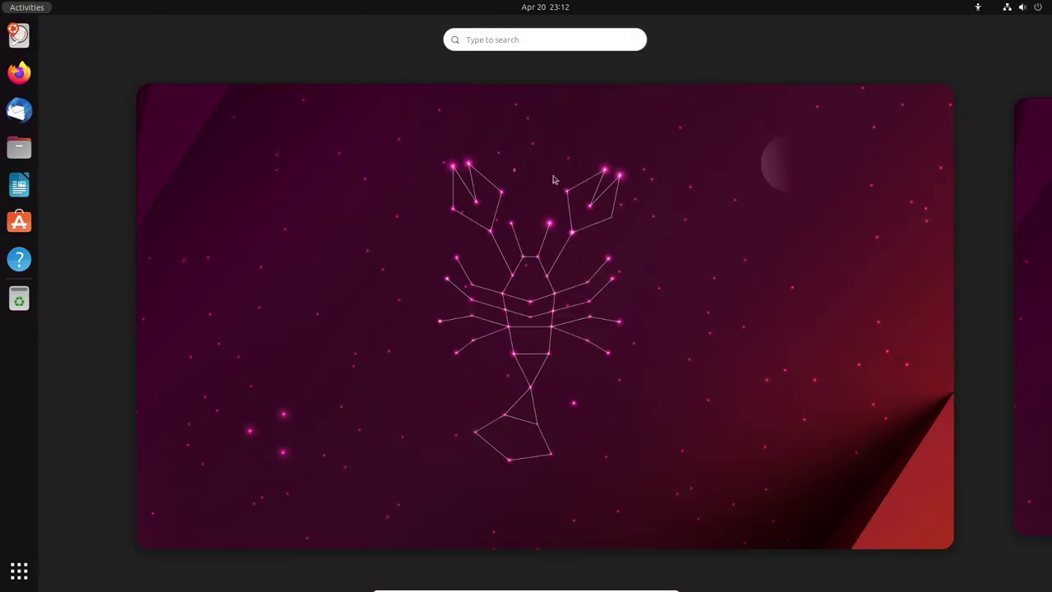
{"action": "left_click", "coordinate": [19, 148]}
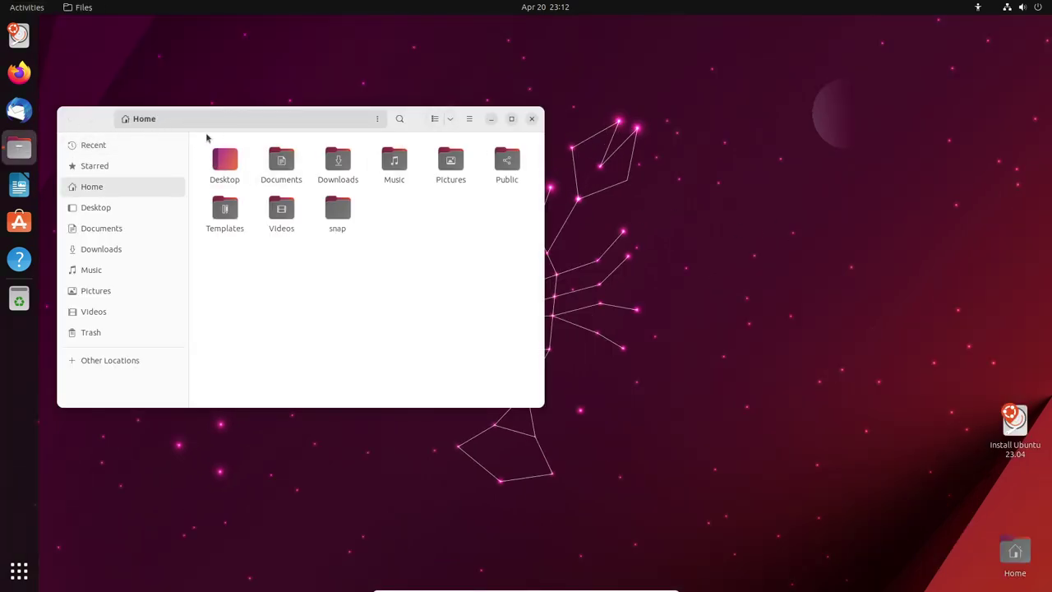
{"action": "left_click", "coordinate": [32, 8]}
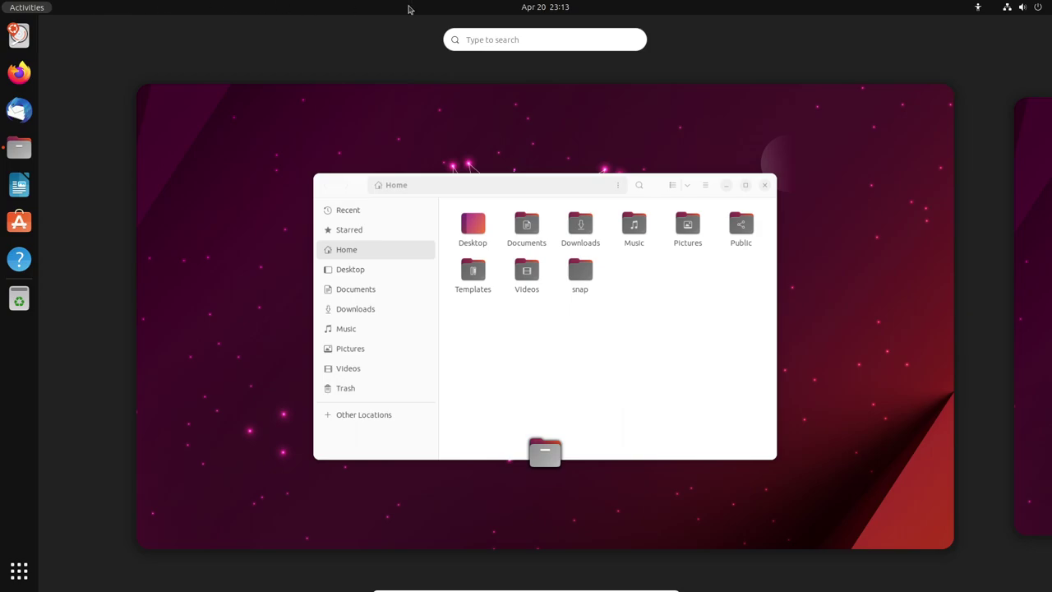
Step: Inspect the notification area and calendar, selecting April 27 and April 20, and close them
{"action": "left_click", "coordinate": [557, 8]}
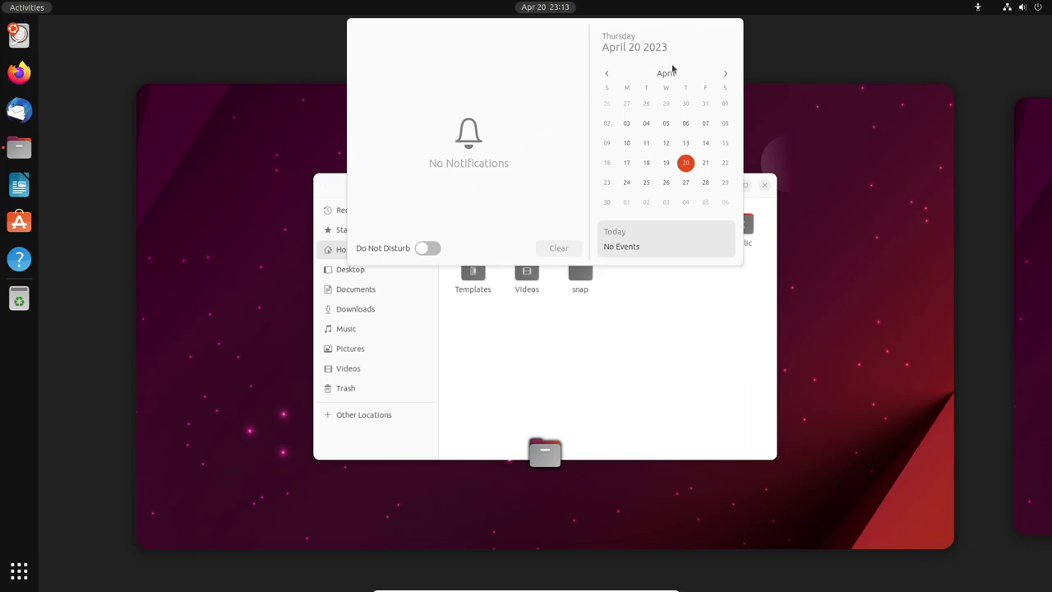
{"action": "left_click", "coordinate": [685, 182]}
{"action": "left_click", "coordinate": [686, 162]}
{"action": "left_click", "coordinate": [898, 27]}
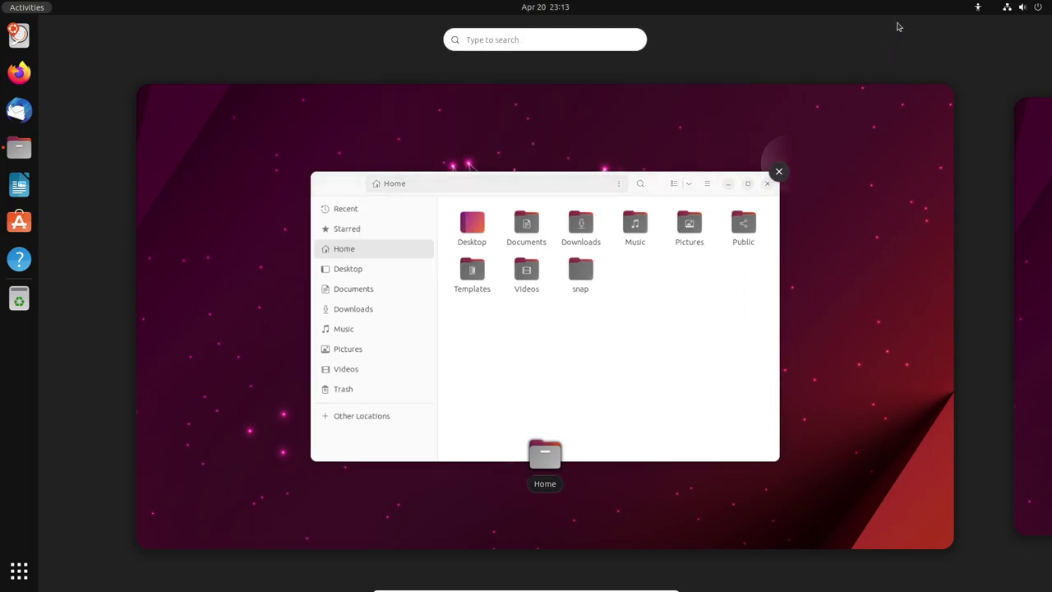
Step: Switch the desktop to Dark Style from the quick settings and look through the power-off options without choosing one
{"action": "left_click", "coordinate": [1023, 7]}
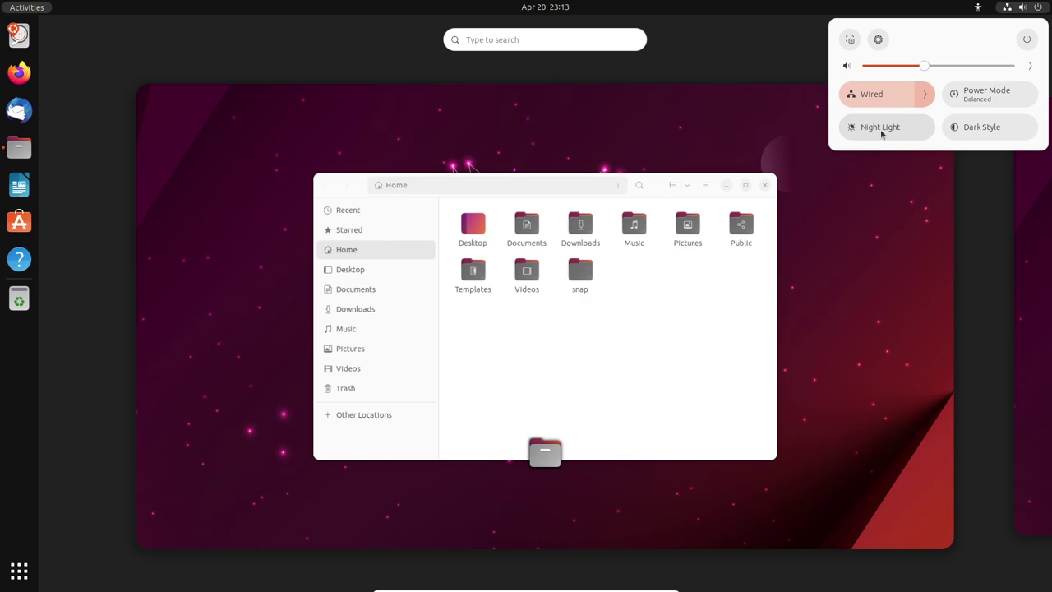
{"action": "left_click", "coordinate": [974, 127]}
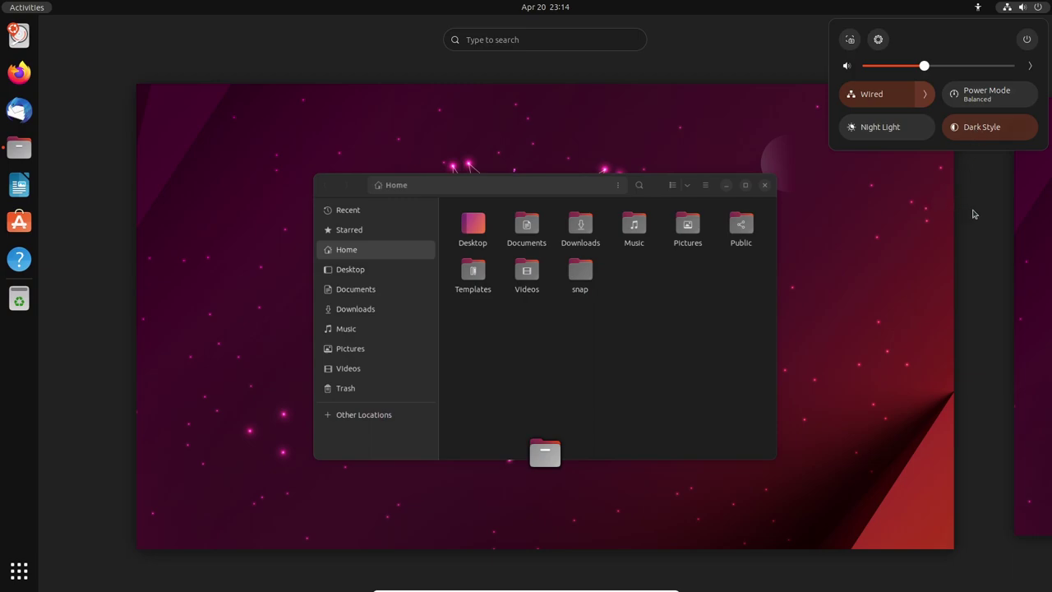
{"action": "left_click", "coordinate": [1026, 41]}
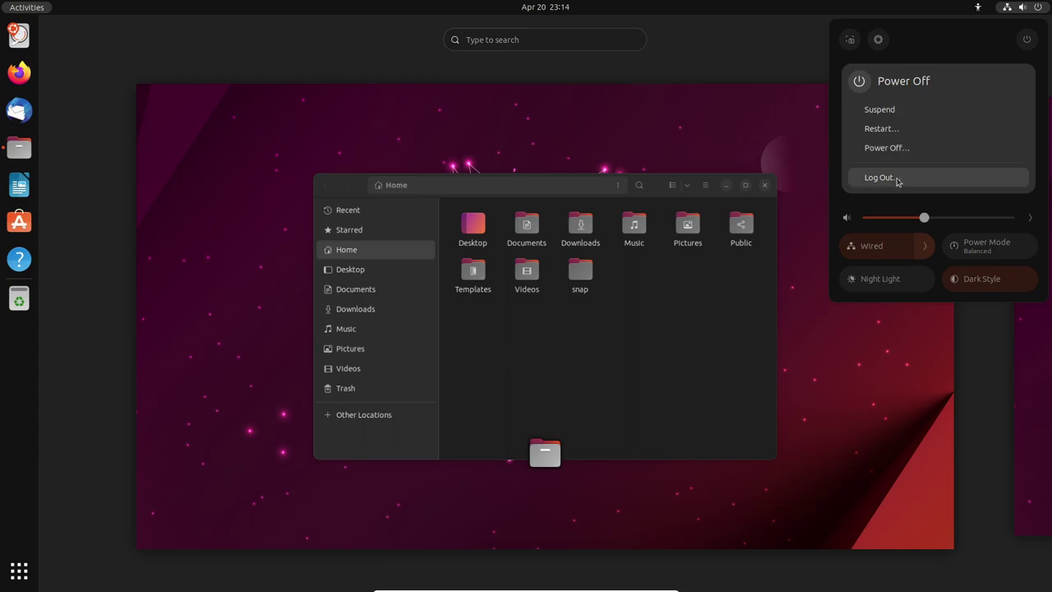
{"action": "key", "text": "Escape"}
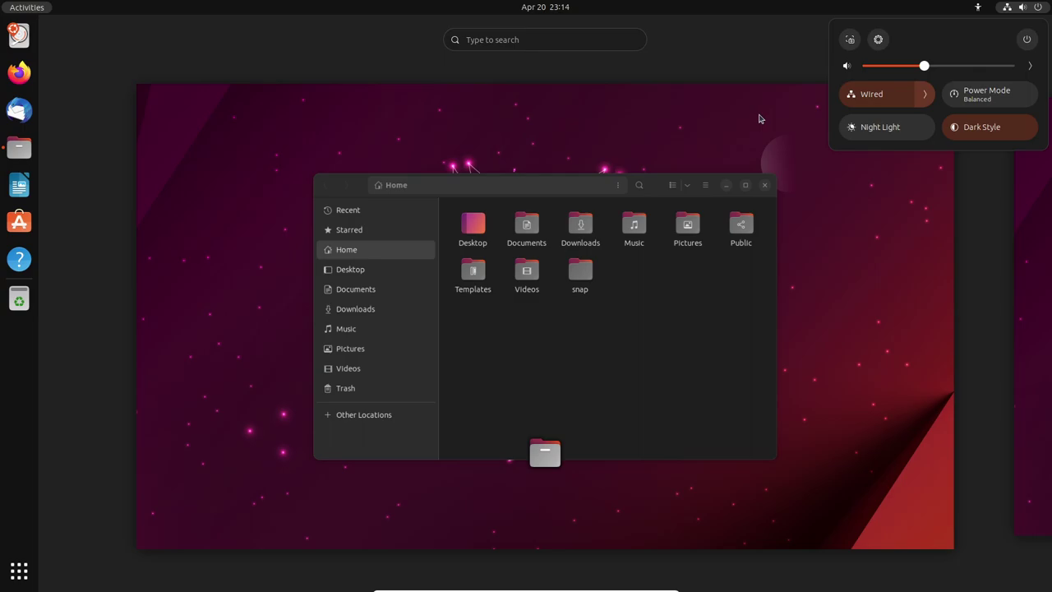
Step: Examine the screenshot tool's capture options, place a small selection area and exit without capturing
{"action": "left_click", "coordinate": [849, 43]}
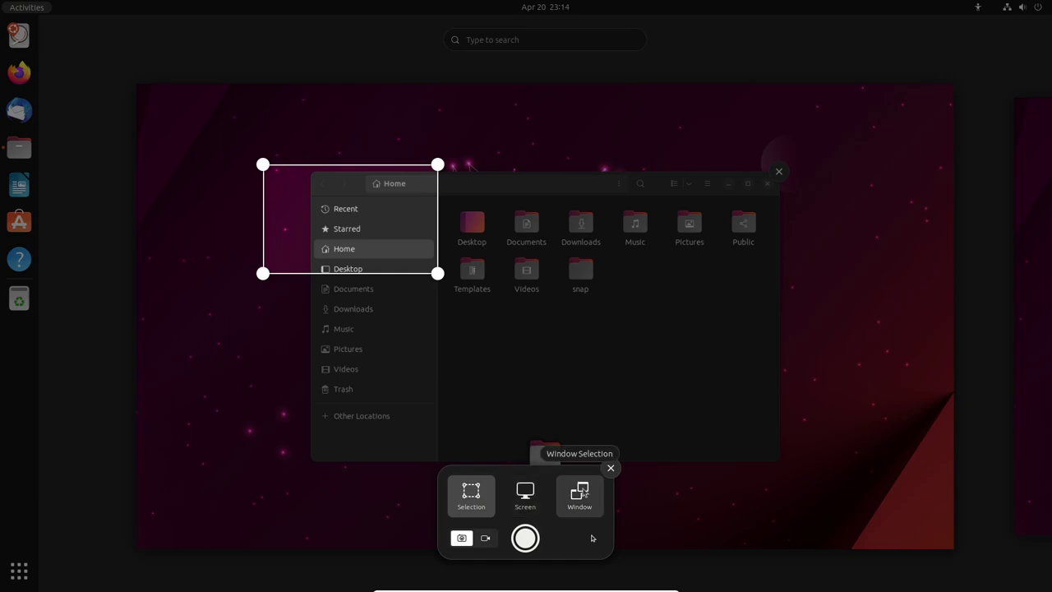
{"action": "left_click", "coordinate": [954, 214]}
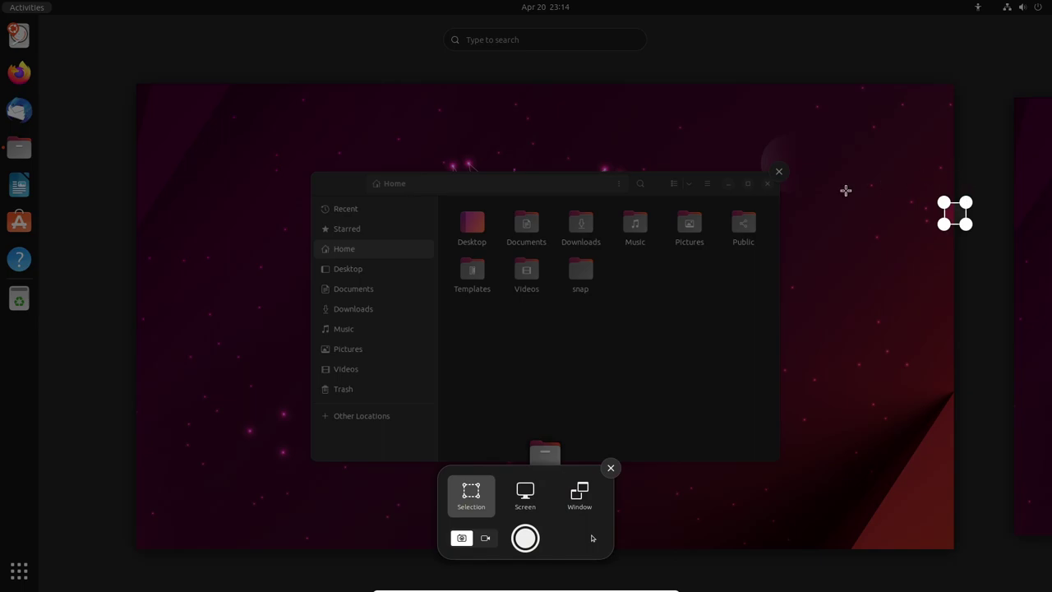
{"action": "key", "text": "Escape"}
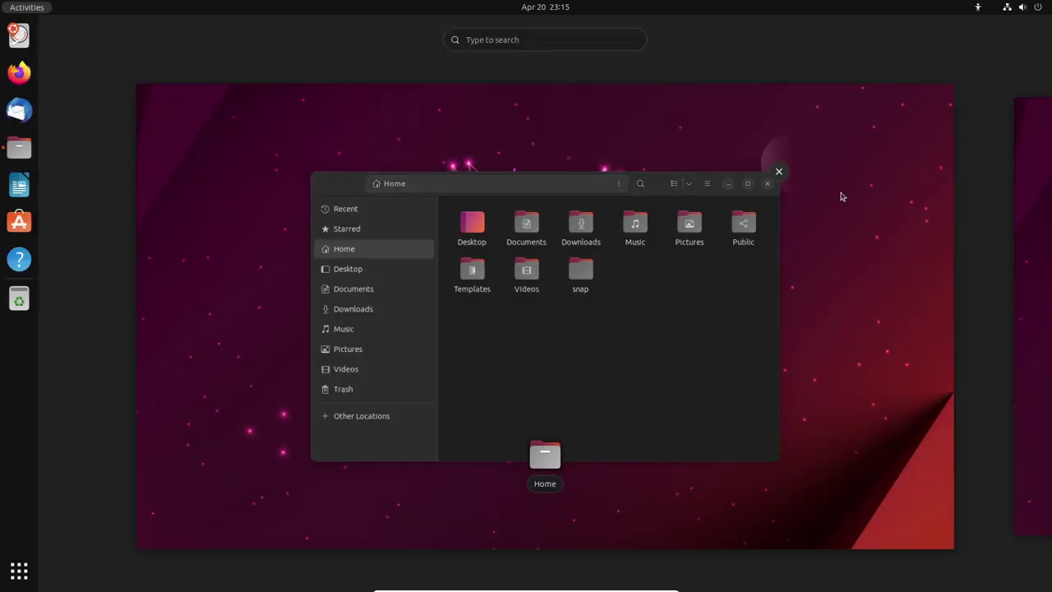
Step: Leave the overview, close the Files window and open the Appearance page in Settings
{"action": "left_click", "coordinate": [842, 196]}
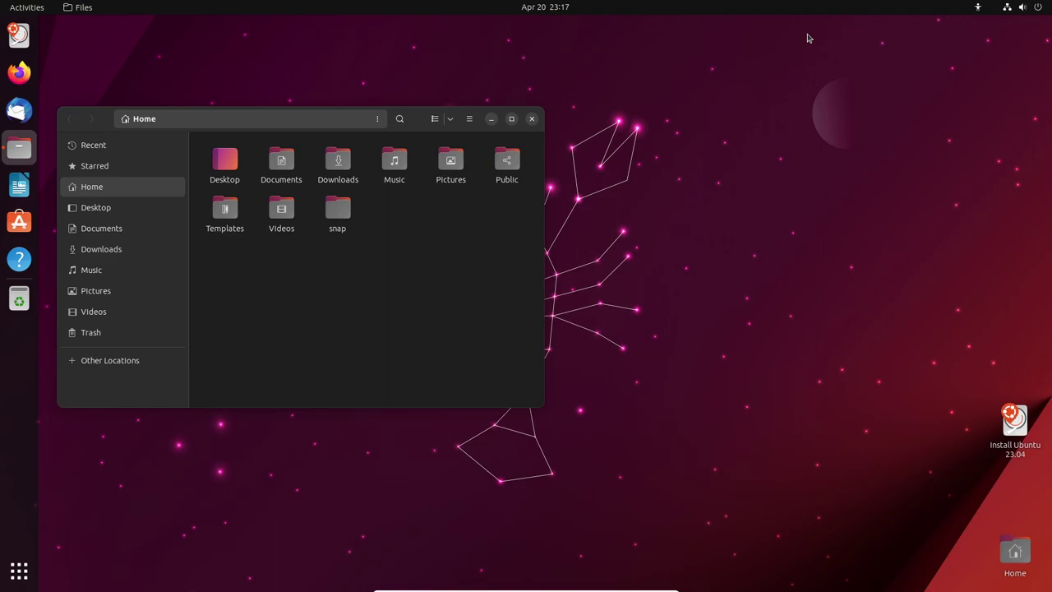
{"action": "left_click", "coordinate": [532, 119]}
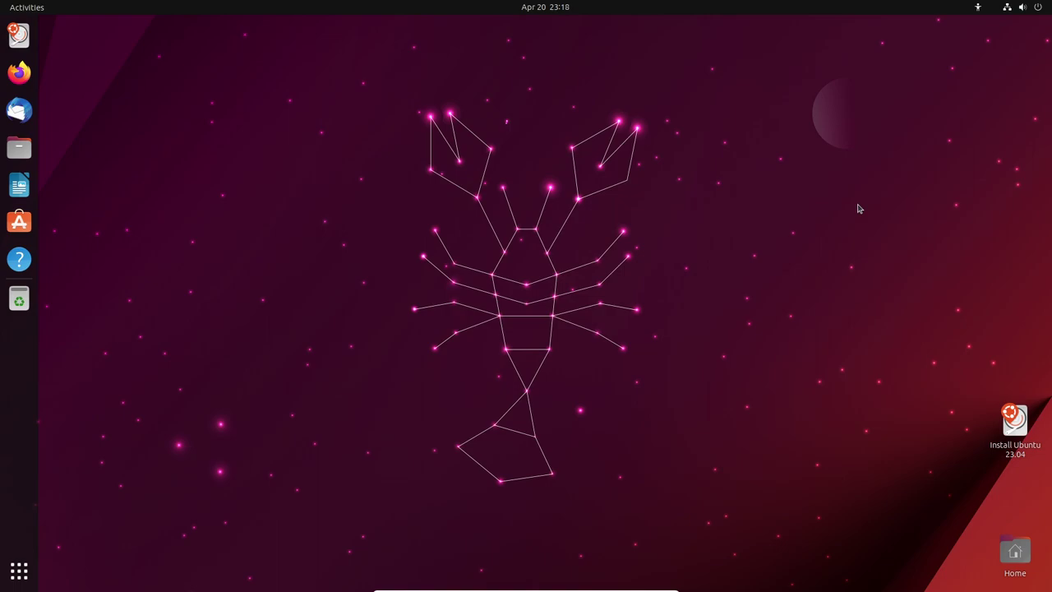
{"action": "left_click", "coordinate": [1035, 10]}
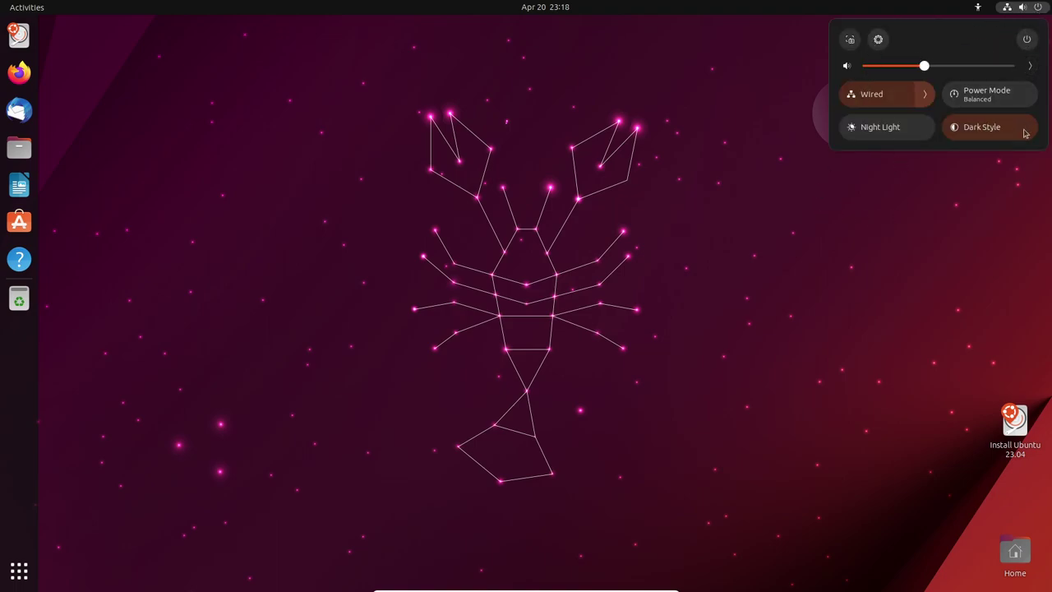
{"action": "left_click", "coordinate": [878, 41]}
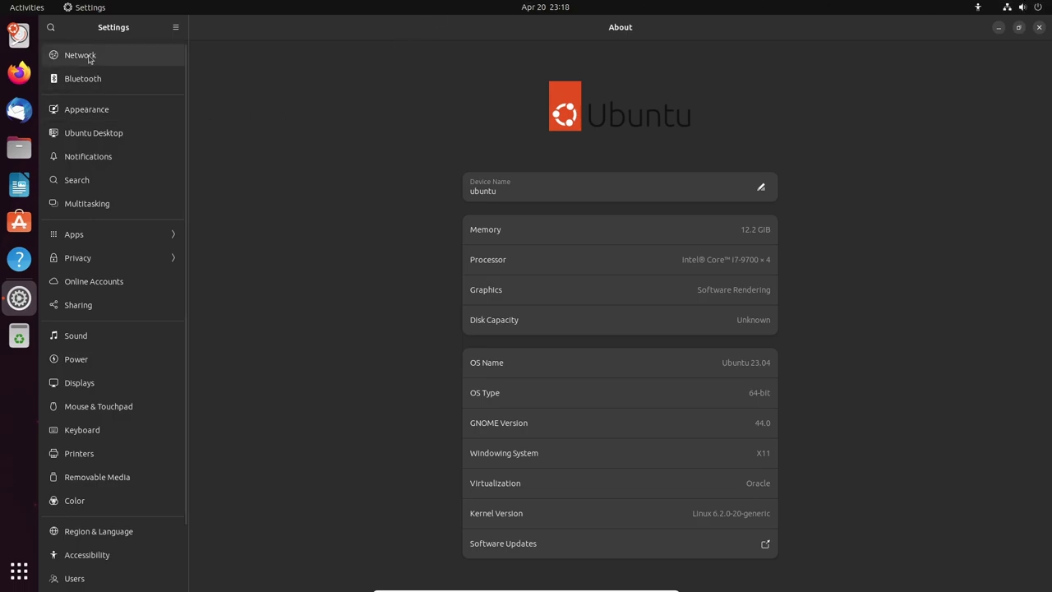
{"action": "left_click", "coordinate": [110, 110]}
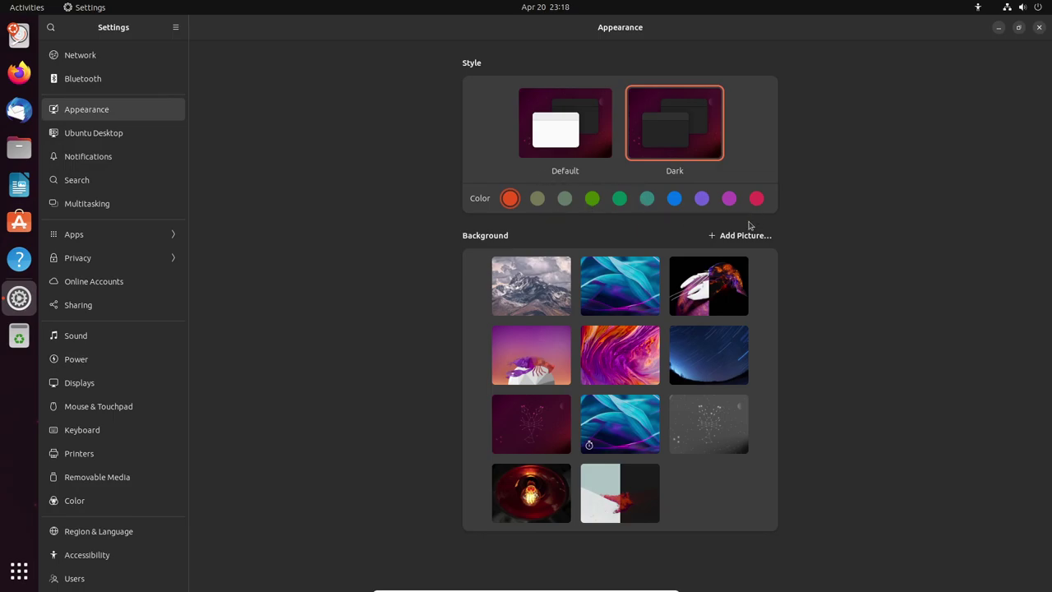
Step: Review the Ubuntu Desktop settings, including the position choices for new icons and the dock behavior options
{"action": "left_click", "coordinate": [126, 133]}
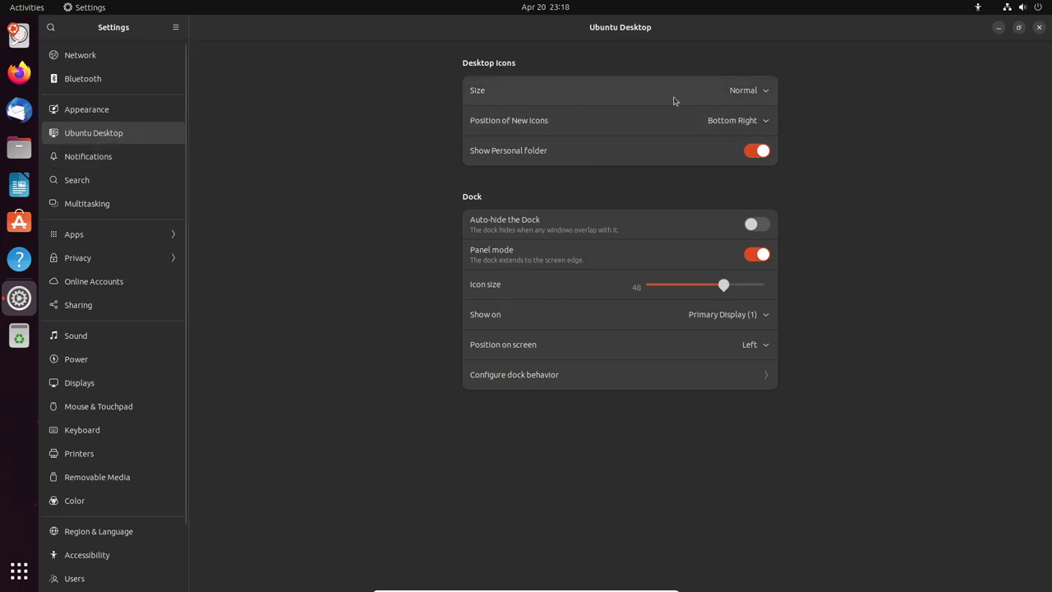
{"action": "left_click", "coordinate": [766, 121]}
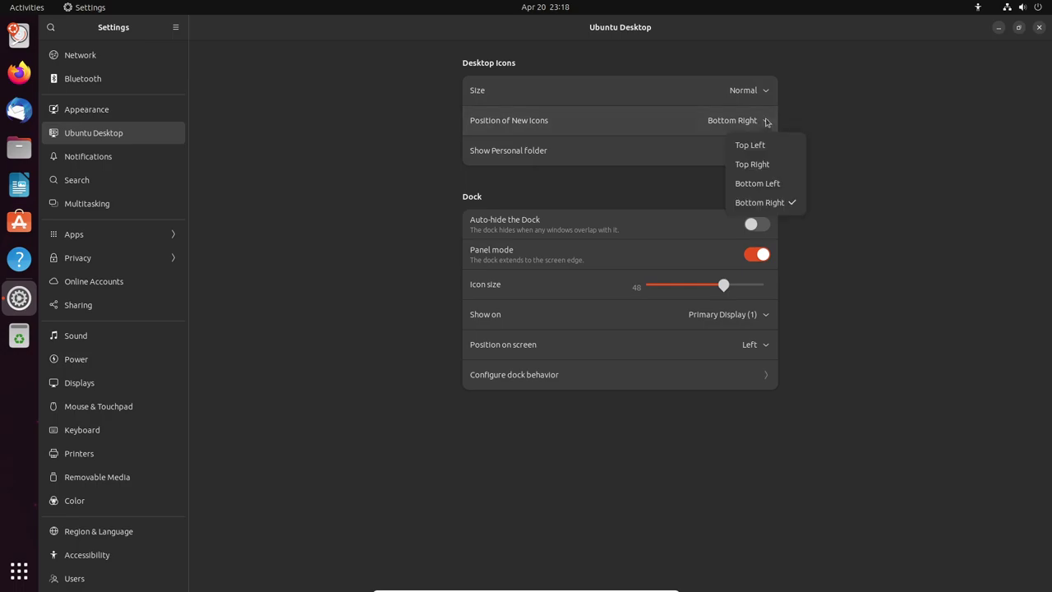
{"action": "left_click", "coordinate": [861, 134]}
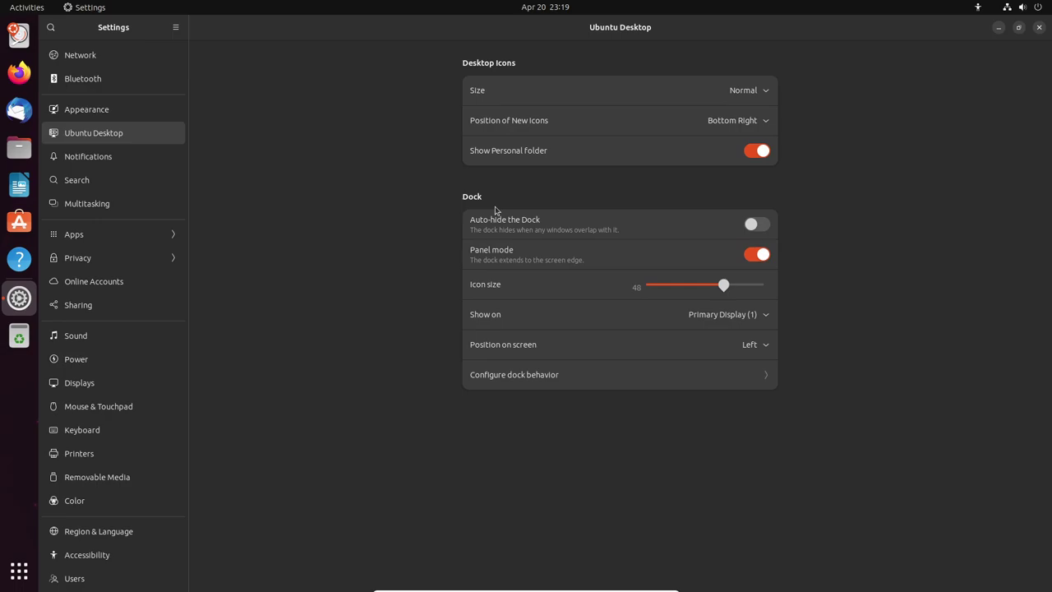
{"action": "left_click", "coordinate": [770, 377]}
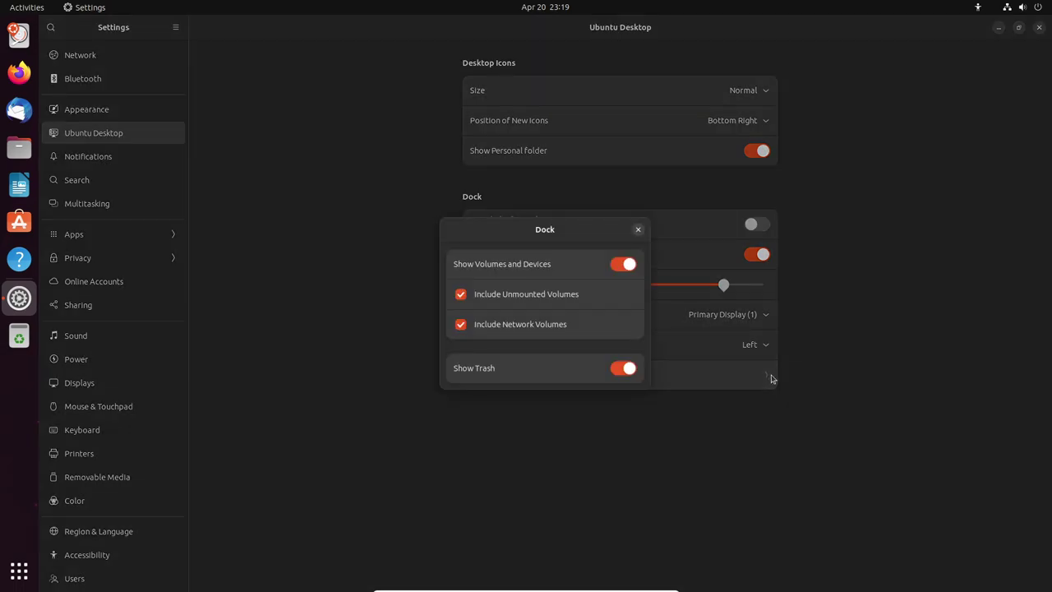
{"action": "left_click", "coordinate": [638, 229]}
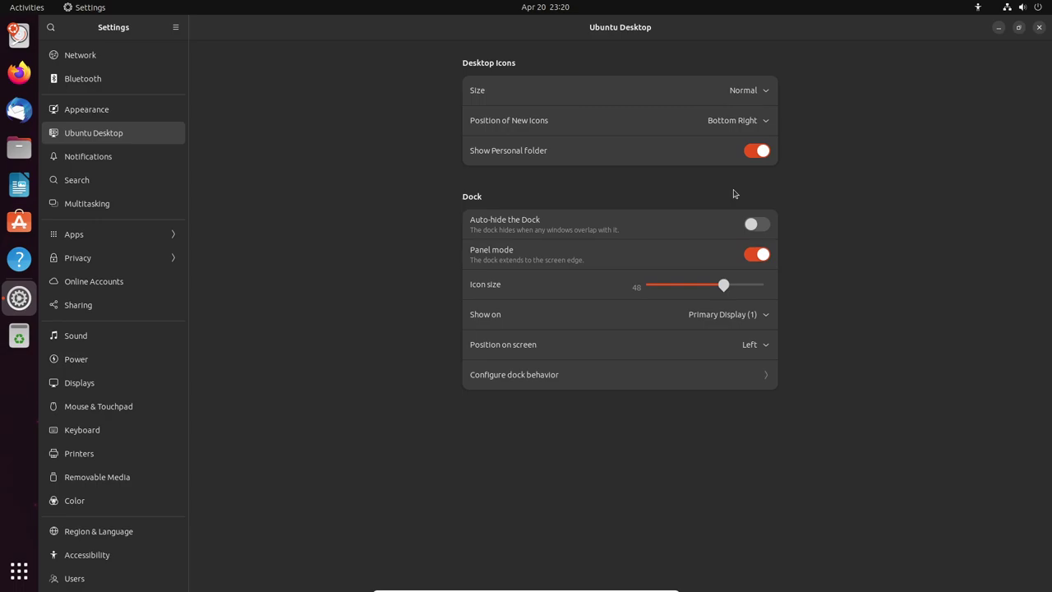
Step: Review the Notifications, Search, Online Accounts and Sharing settings, cancelling the new keyring password request
{"action": "left_click", "coordinate": [141, 157]}
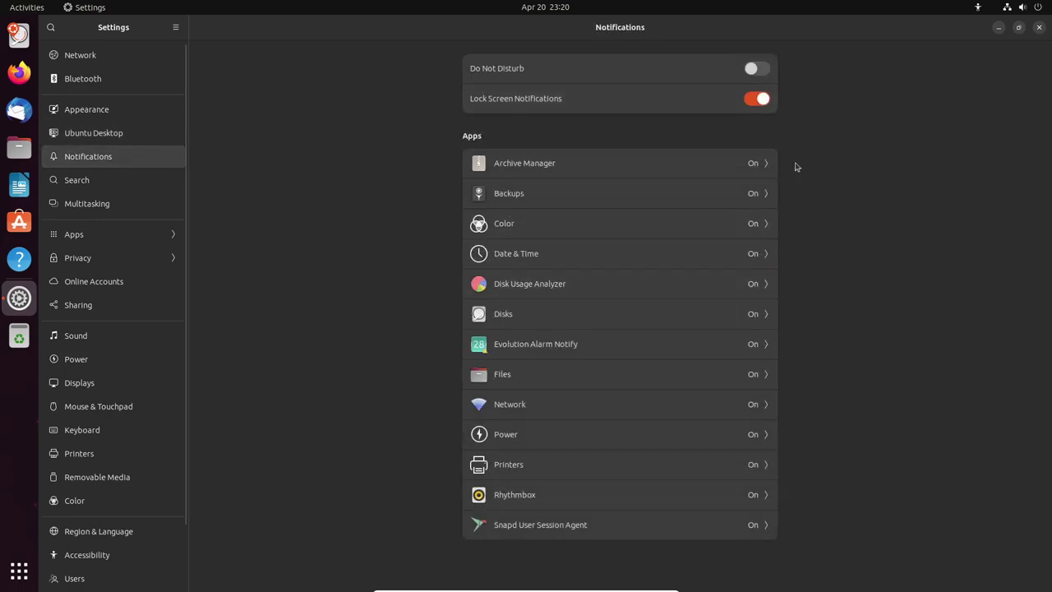
{"action": "left_click", "coordinate": [98, 180]}
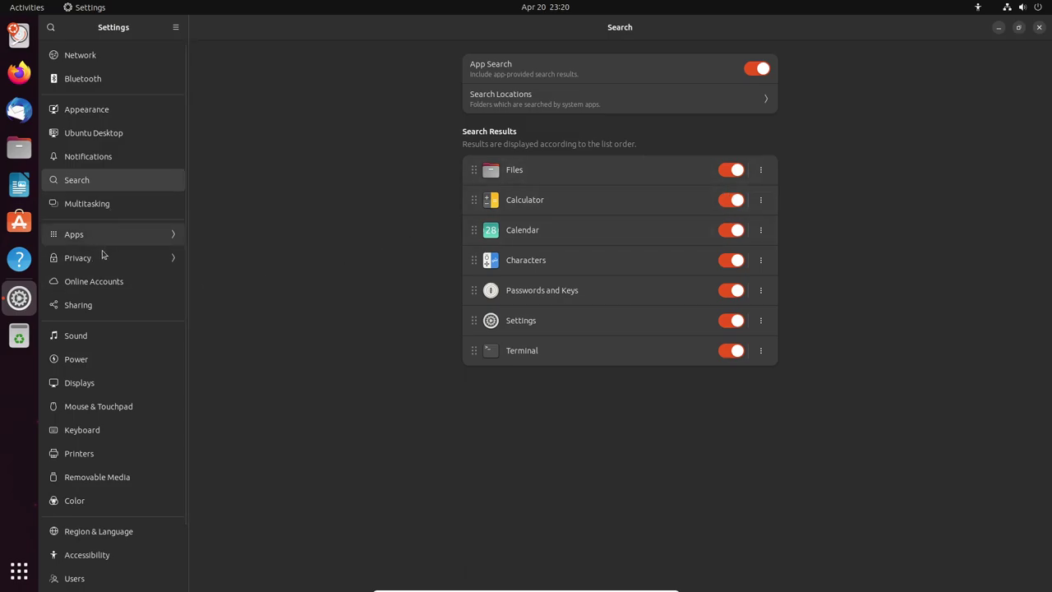
{"action": "left_click", "coordinate": [107, 288]}
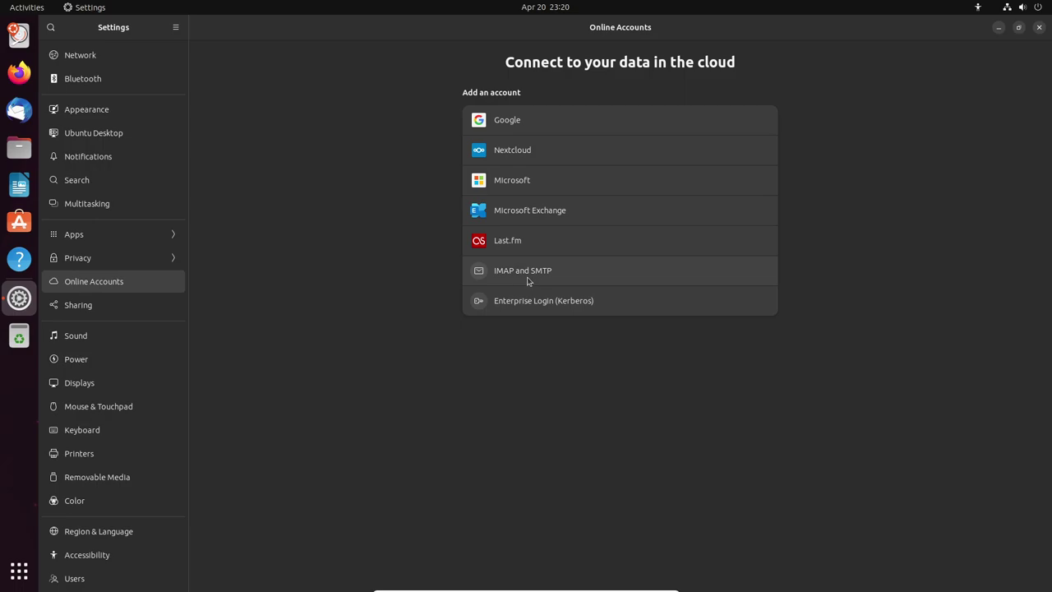
{"action": "left_click", "coordinate": [92, 312]}
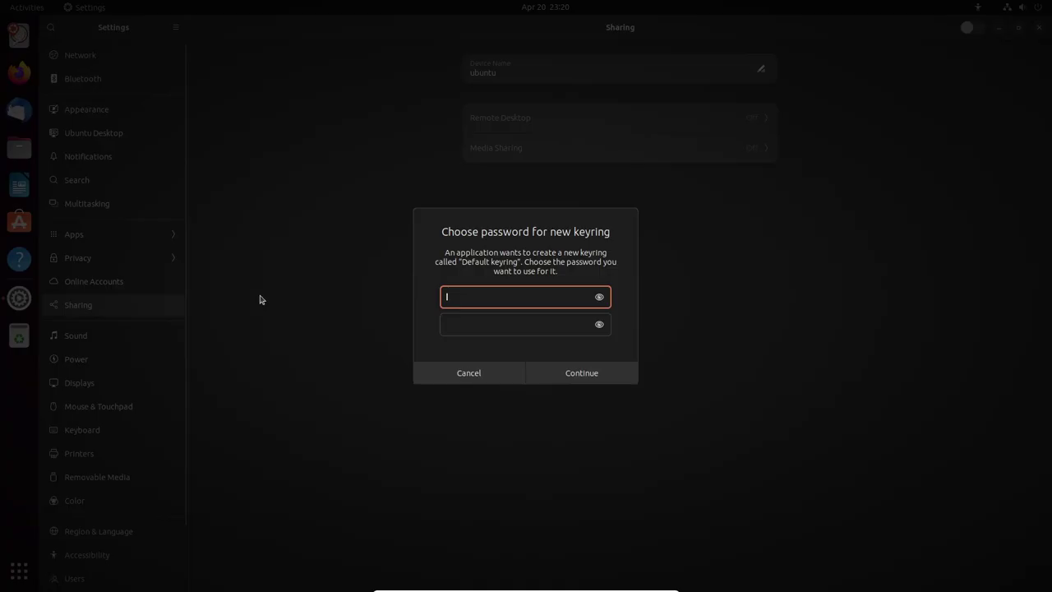
{"action": "left_click", "coordinate": [481, 375]}
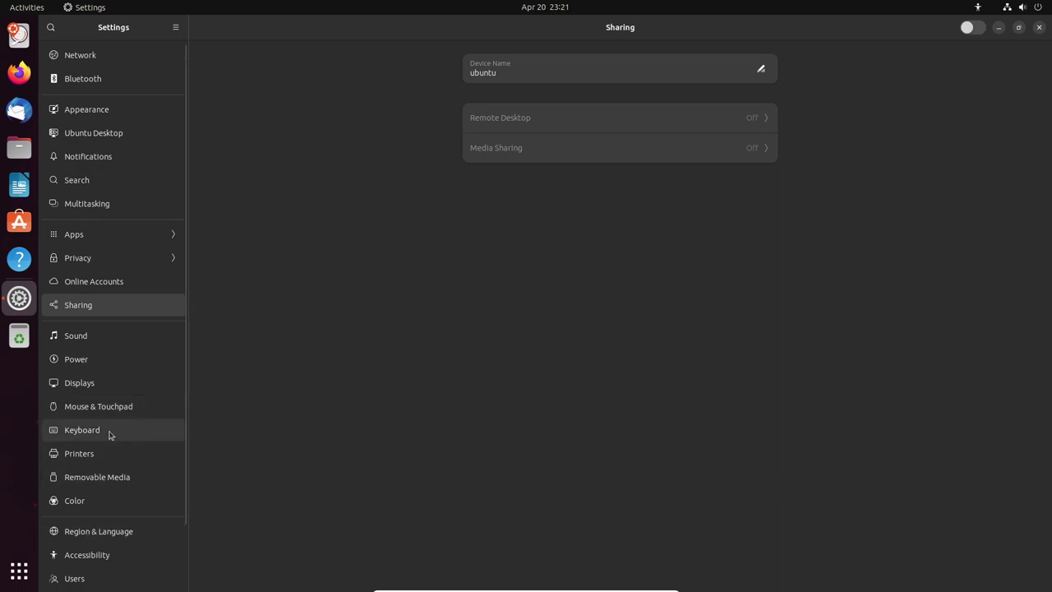
Step: Review the Users, Default Apps, Date & Time and About settings and restore the Settings window from its maximized size
{"action": "scroll", "coordinate": [123, 458], "scroll_direction": "down", "scroll_amount": 1}
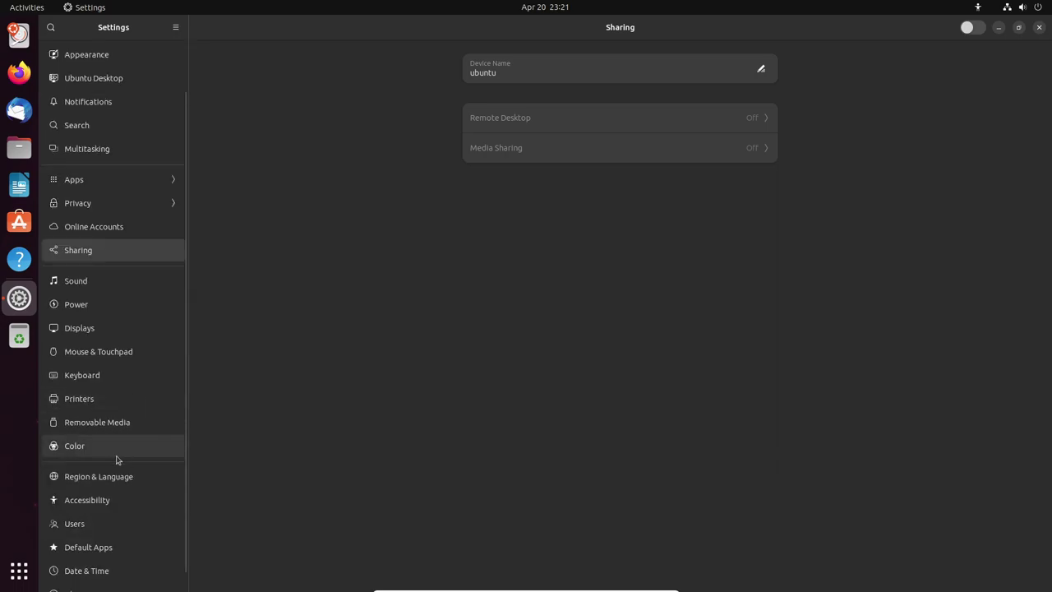
{"action": "left_click", "coordinate": [79, 524]}
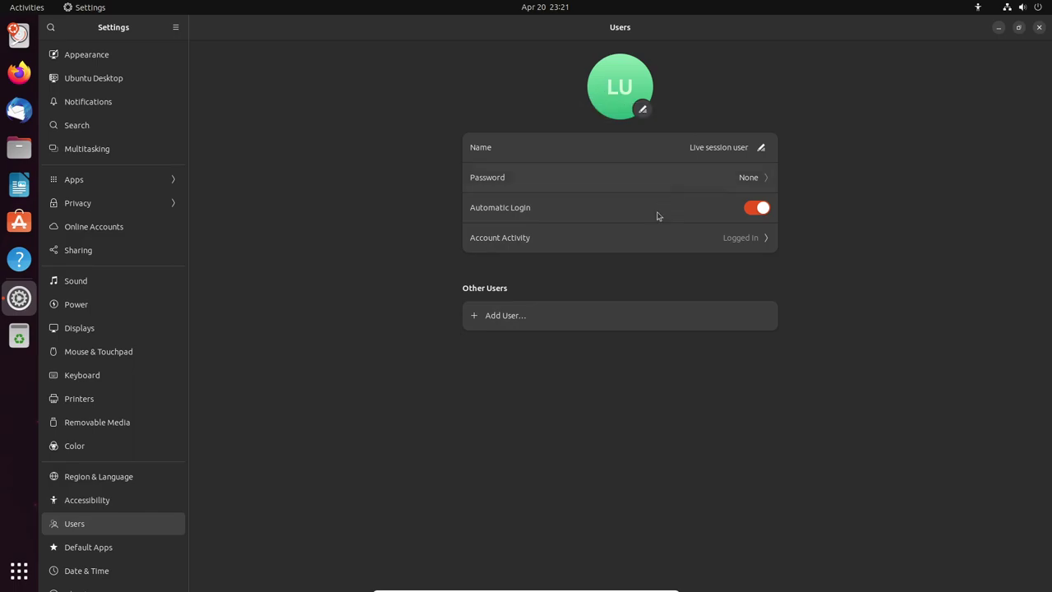
{"action": "left_click", "coordinate": [108, 548]}
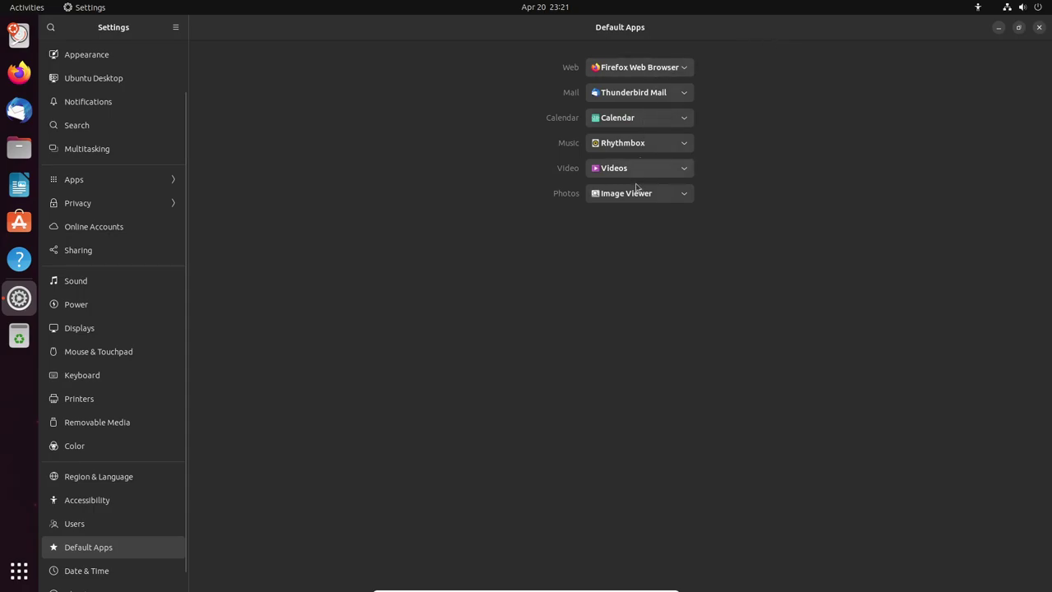
{"action": "scroll", "coordinate": [162, 422], "scroll_direction": "down", "scroll_amount": 1}
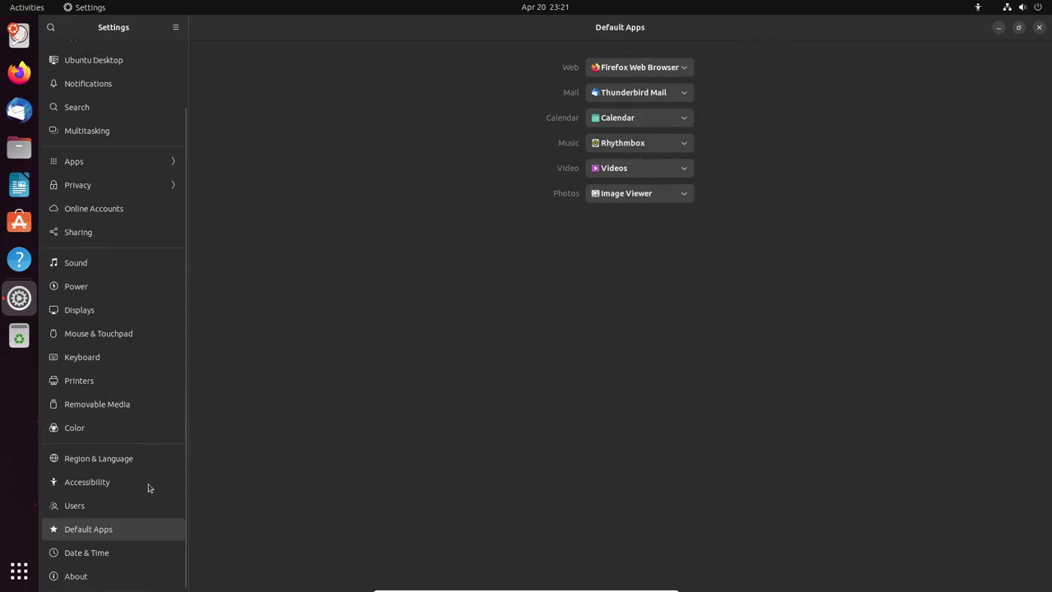
{"action": "left_click", "coordinate": [136, 551]}
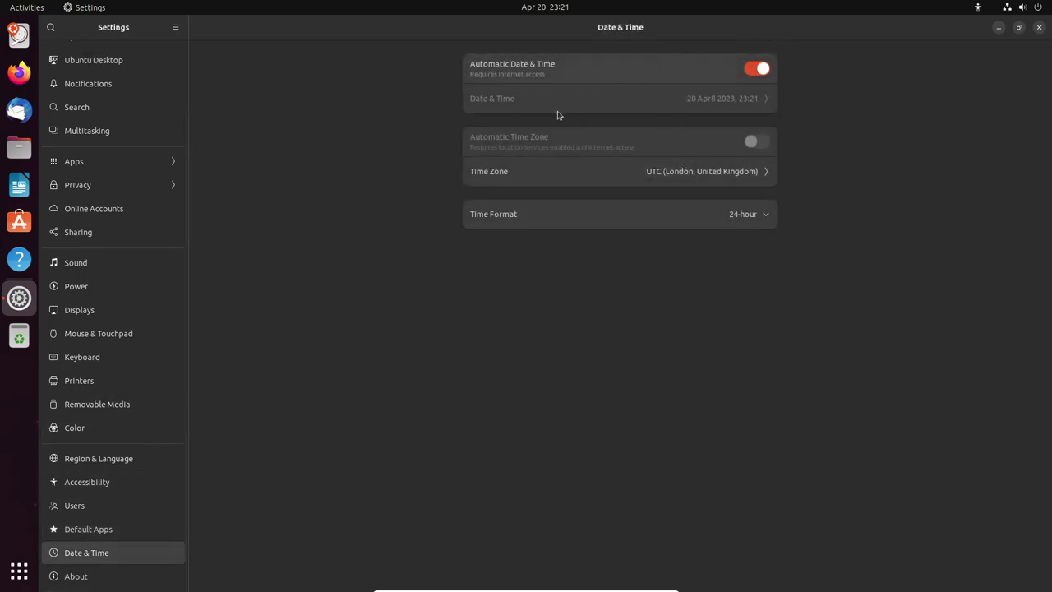
{"action": "left_click", "coordinate": [113, 579]}
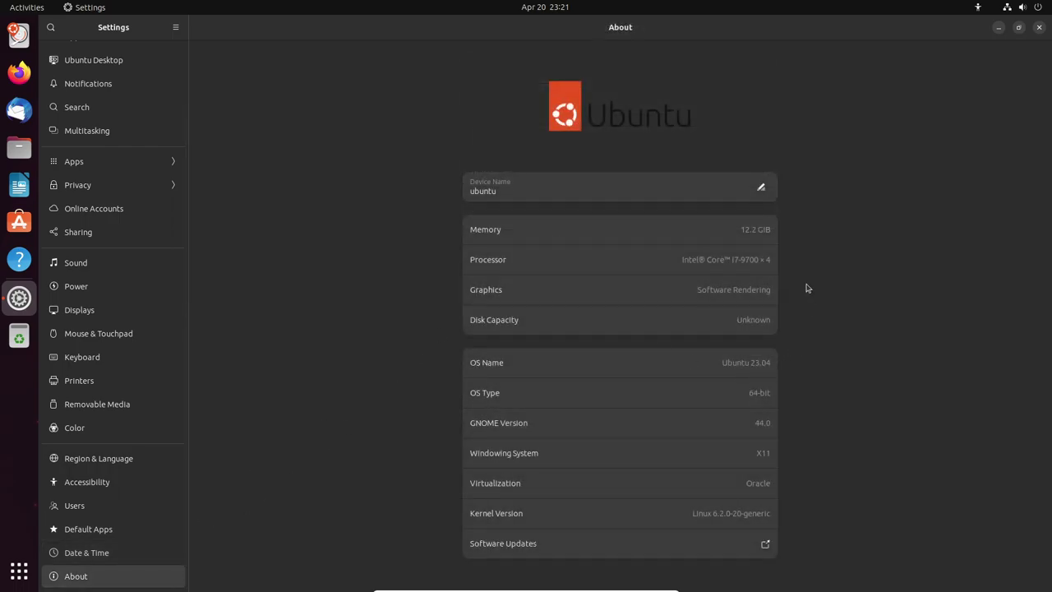
{"action": "left_click", "coordinate": [1018, 29]}
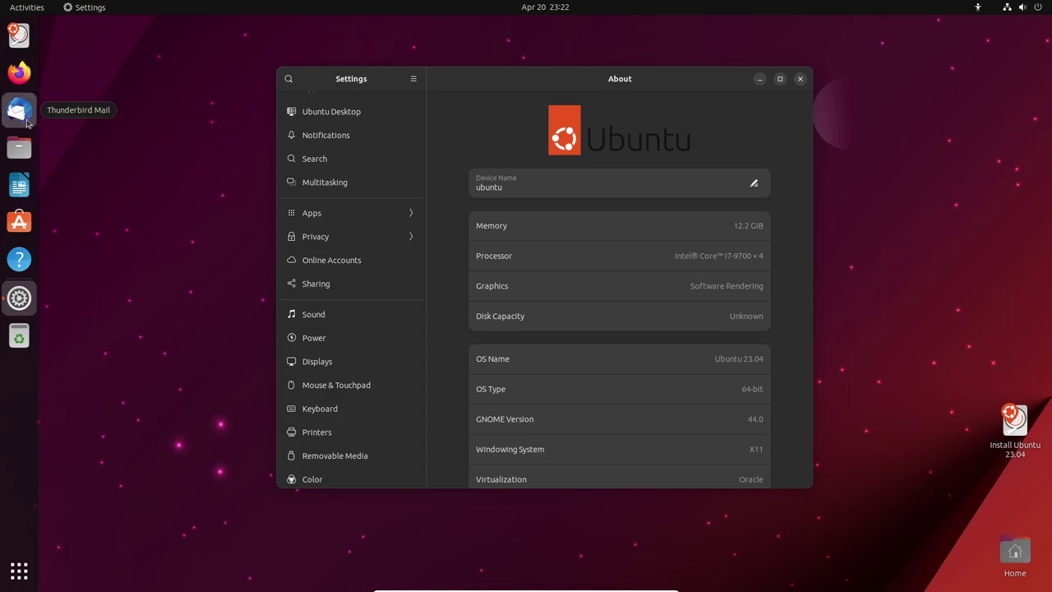
Step: Launch Thunderbird and Firefox, check Firefox's version information and close its About window
{"action": "left_click", "coordinate": [27, 122]}
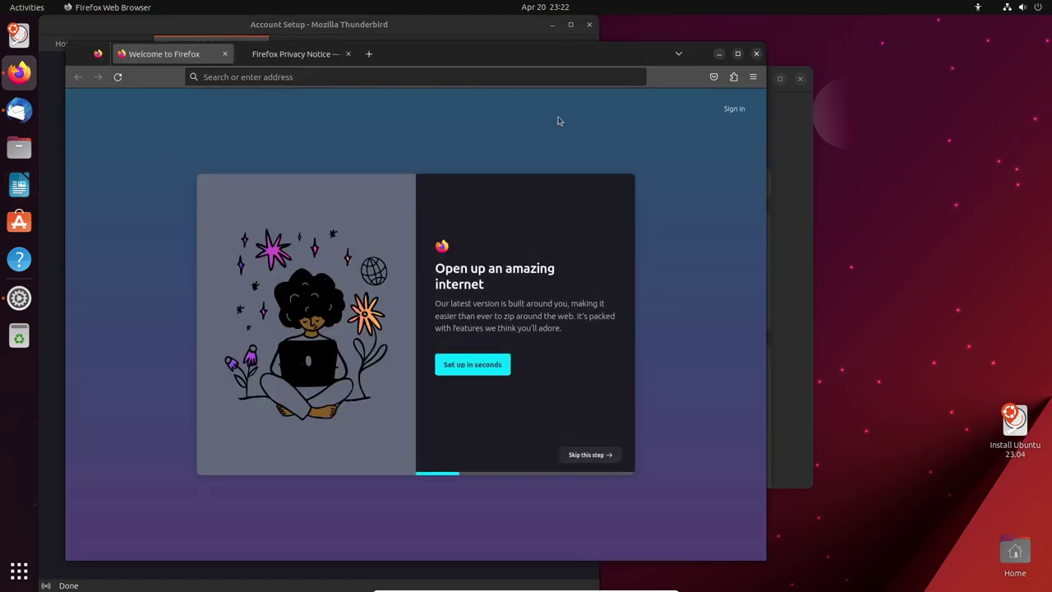
{"action": "key", "text": "alt+e"}
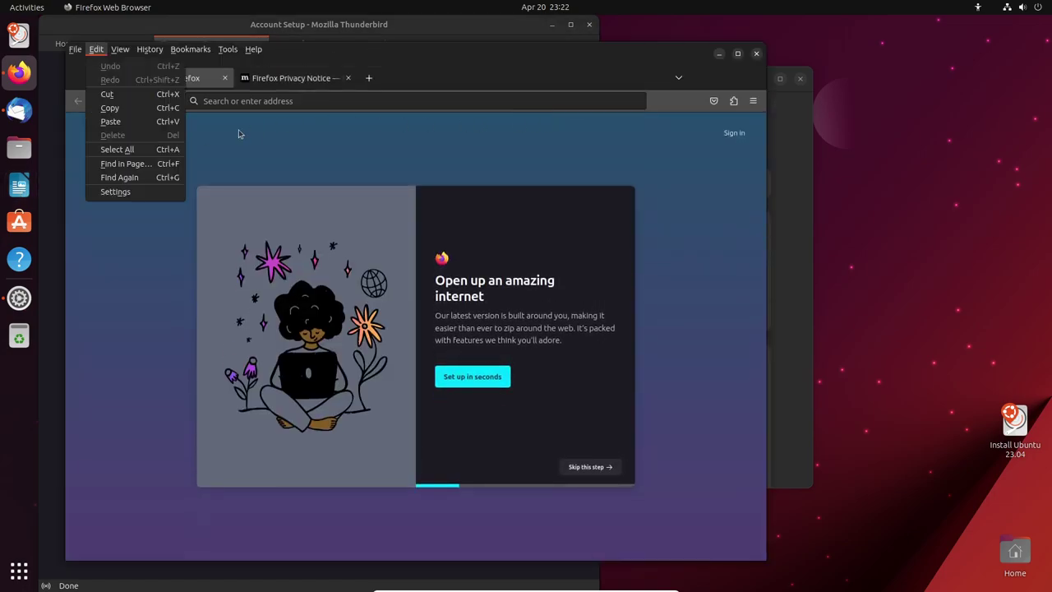
{"action": "mouse_move", "coordinate": [255, 51]}
{"action": "left_click", "coordinate": [315, 137]}
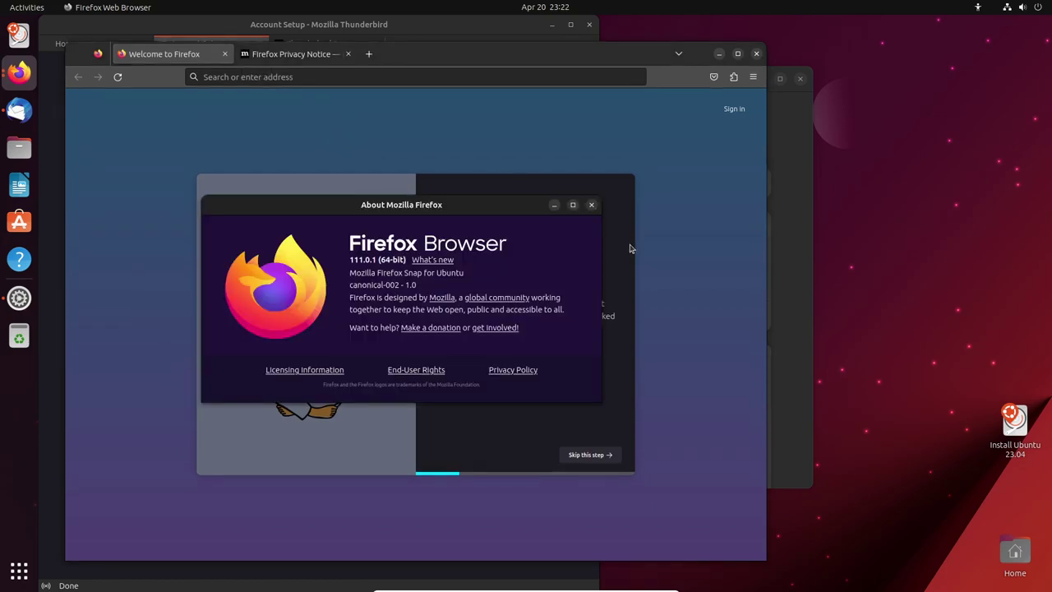
{"action": "left_click", "coordinate": [591, 206]}
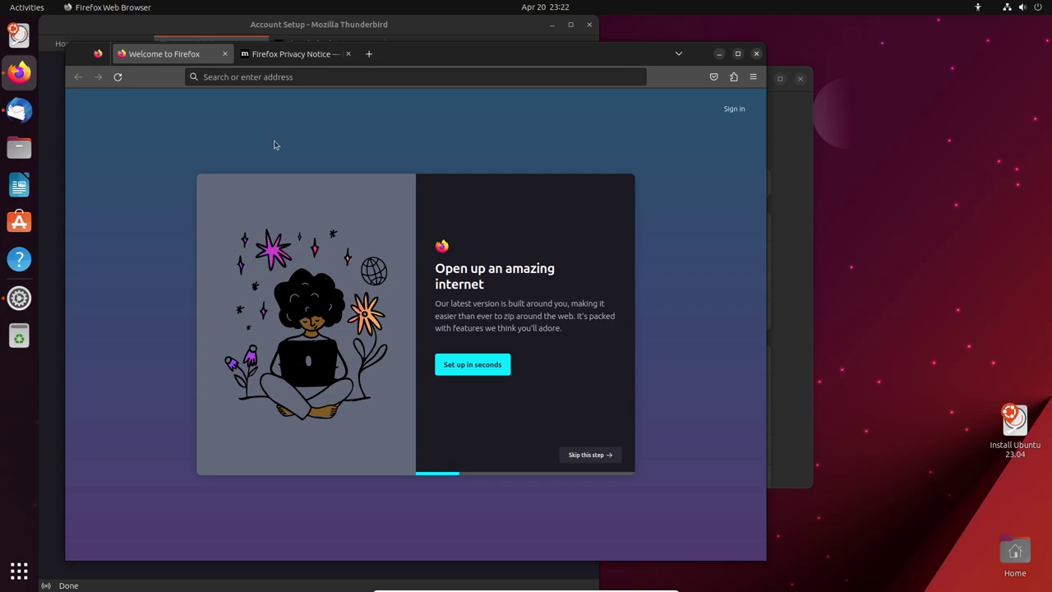
Step: Switch to Thunderbird and display its version information
{"action": "key", "text": "alt+Tab"}
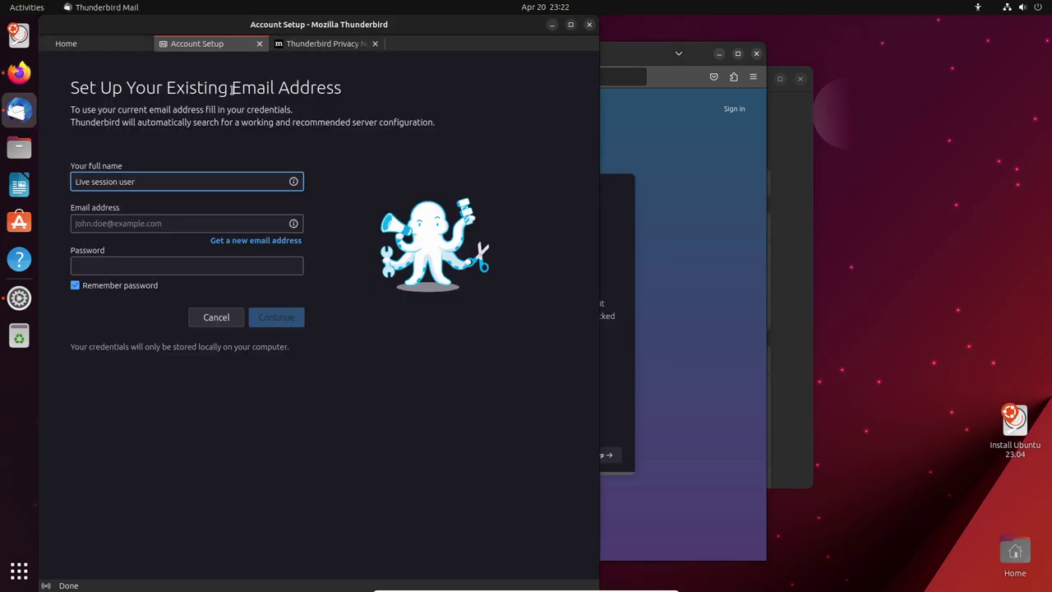
{"action": "key", "text": "alt+h"}
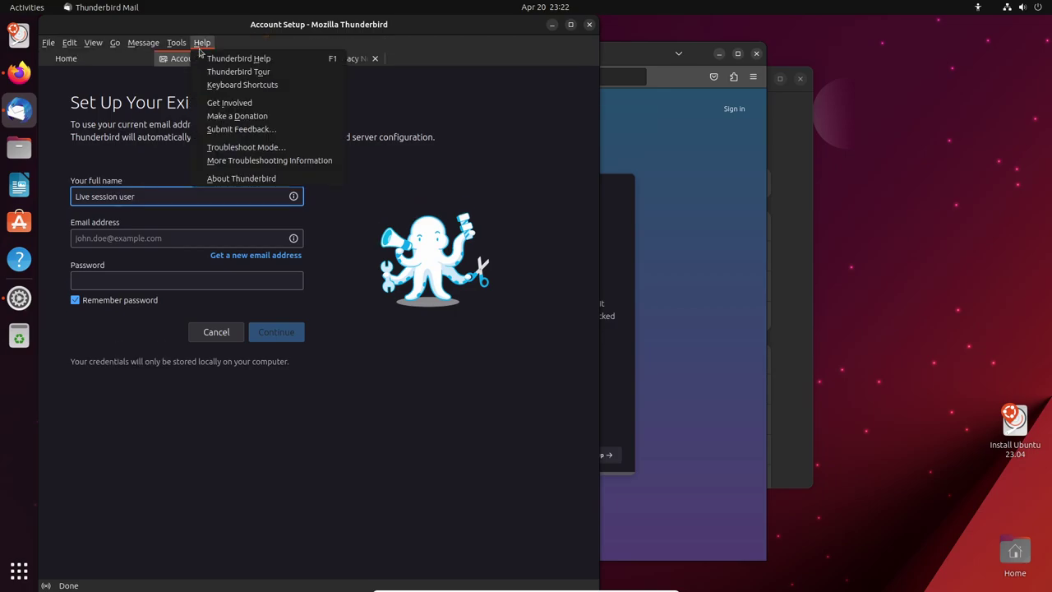
{"action": "left_click", "coordinate": [246, 178]}
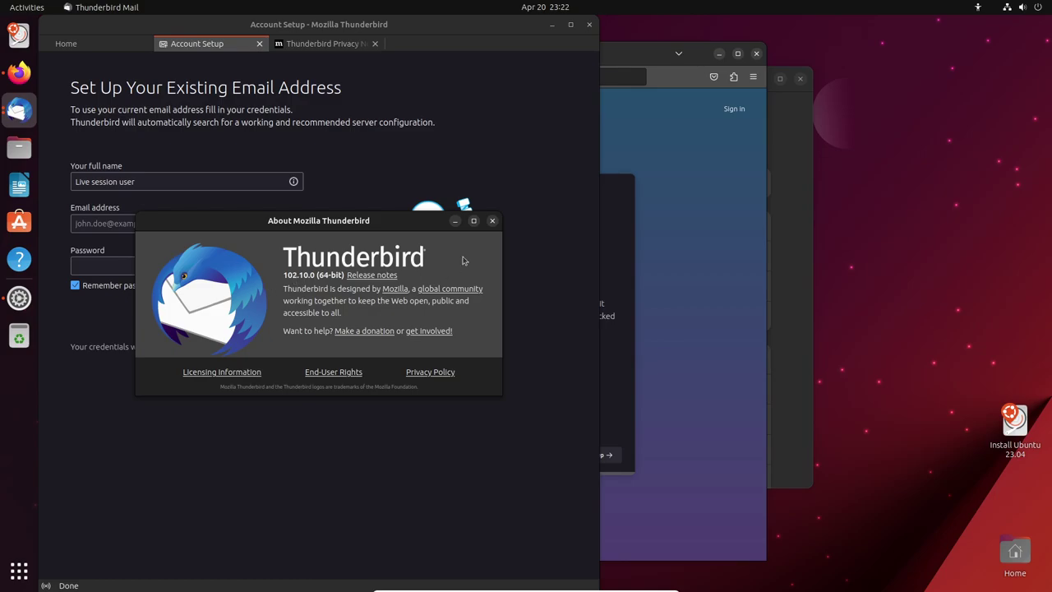
Step: Open LibreOffice Writer and dismiss the Tip of the Day and the release notes notice
{"action": "left_click", "coordinate": [19, 186]}
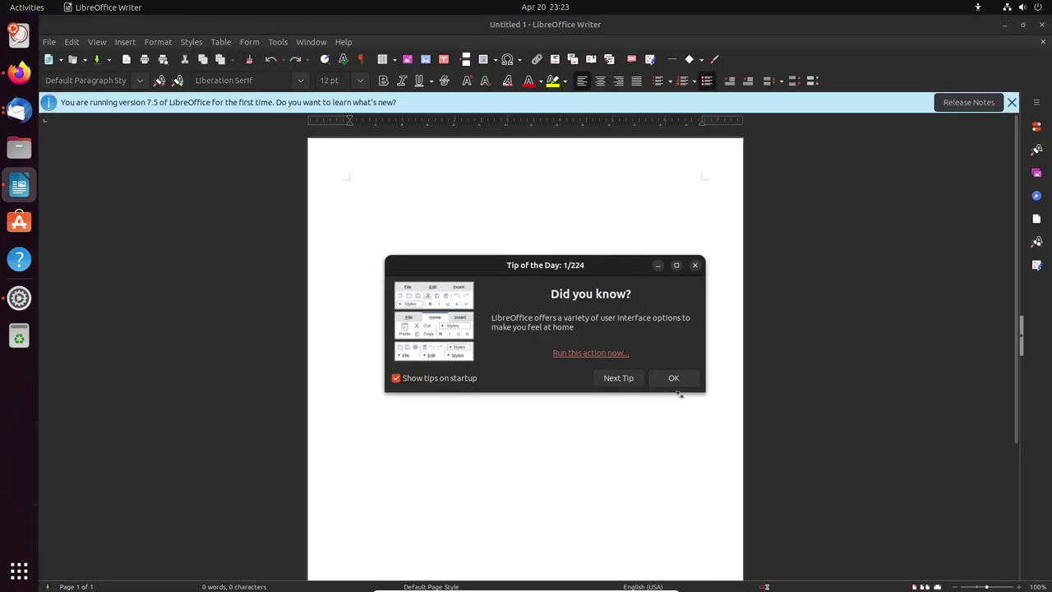
{"action": "left_click", "coordinate": [675, 381]}
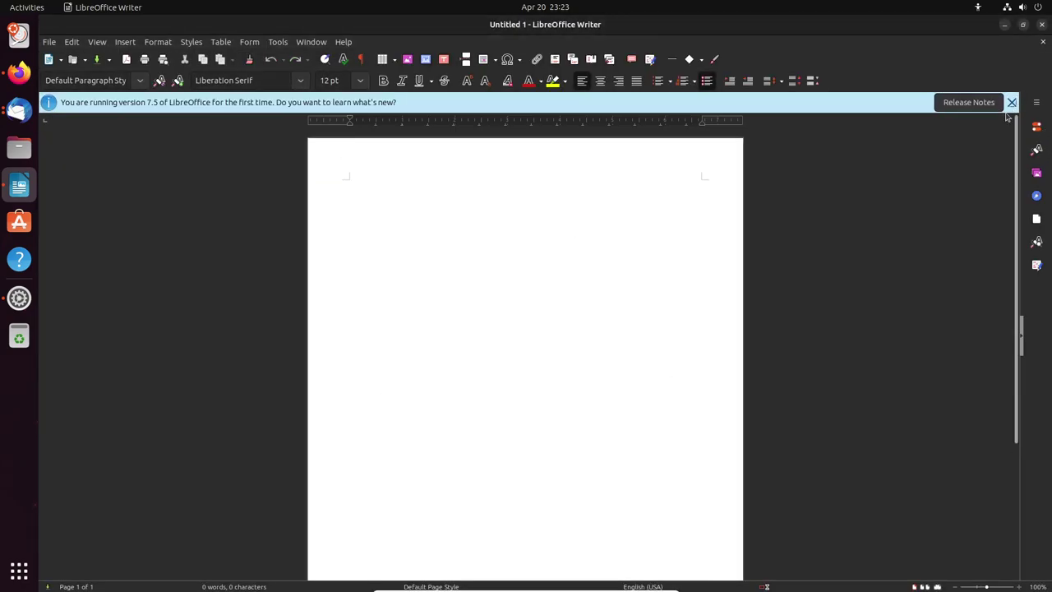
{"action": "left_click", "coordinate": [1012, 102]}
Step: Look through Writer's Format and Tools commands and close the blank document
{"action": "left_click", "coordinate": [159, 42]}
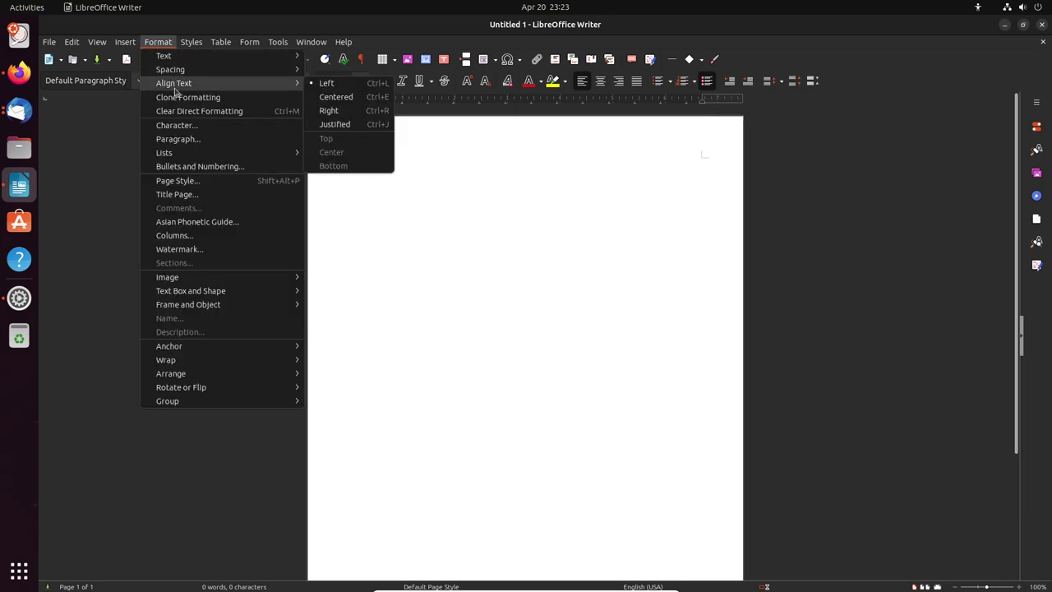
{"action": "left_click", "coordinate": [543, 222]}
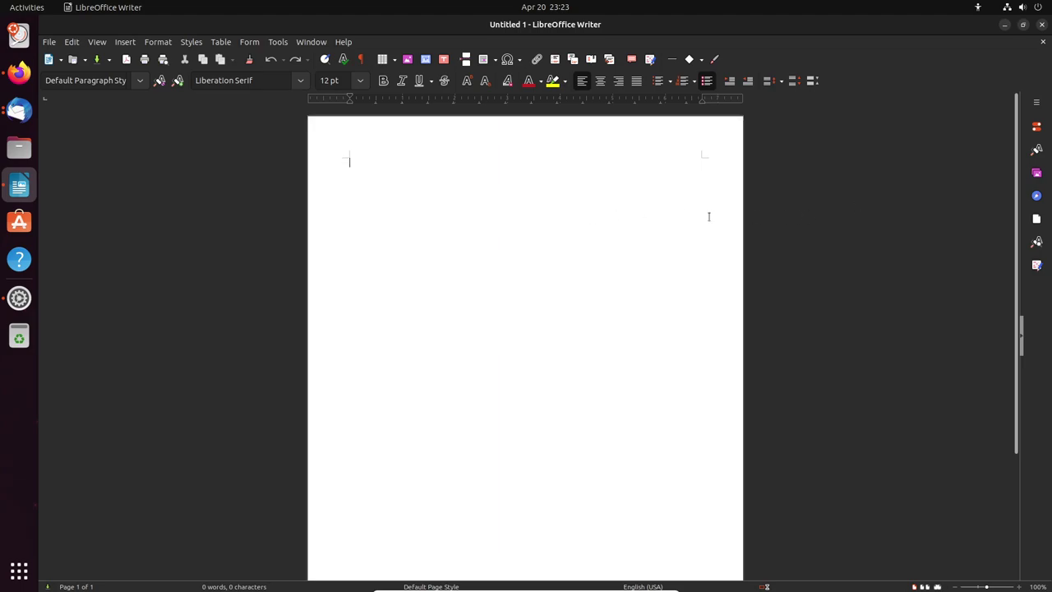
{"action": "right_click", "coordinate": [579, 233]}
{"action": "left_click", "coordinate": [464, 253]}
{"action": "left_click", "coordinate": [278, 42]}
{"action": "left_click", "coordinate": [540, 238]}
{"action": "left_click", "coordinate": [1044, 43]}
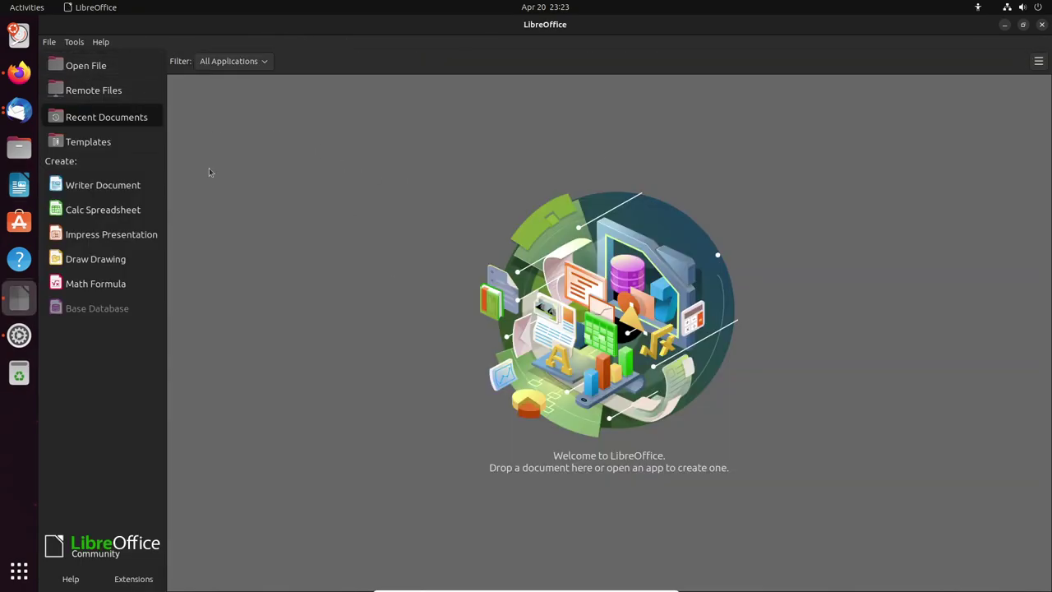
Step: Create a new Writer document and review the available view options and other commands
{"action": "left_click", "coordinate": [107, 188]}
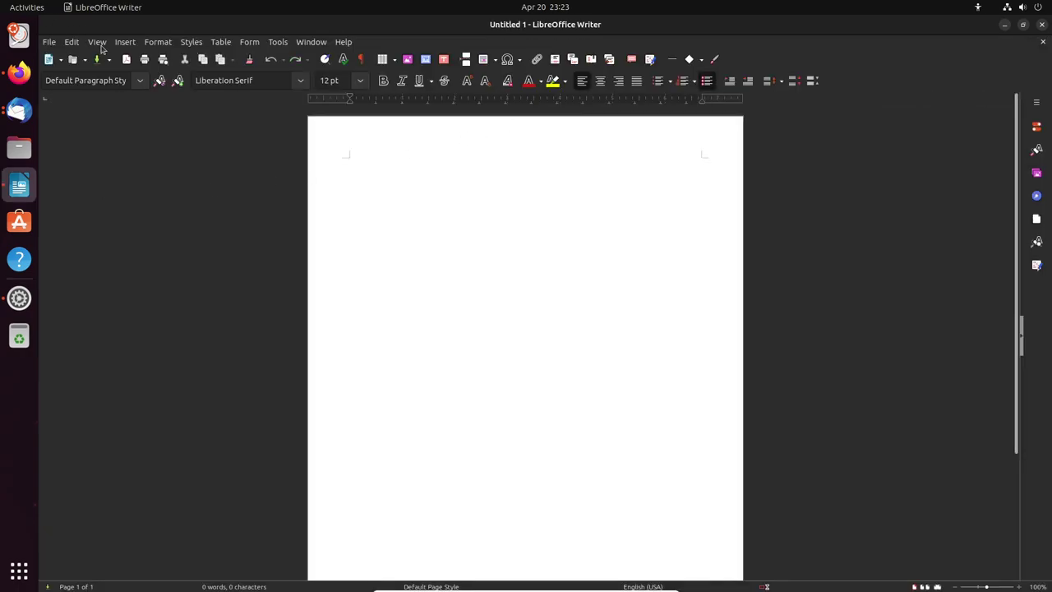
{"action": "left_click", "coordinate": [102, 43]}
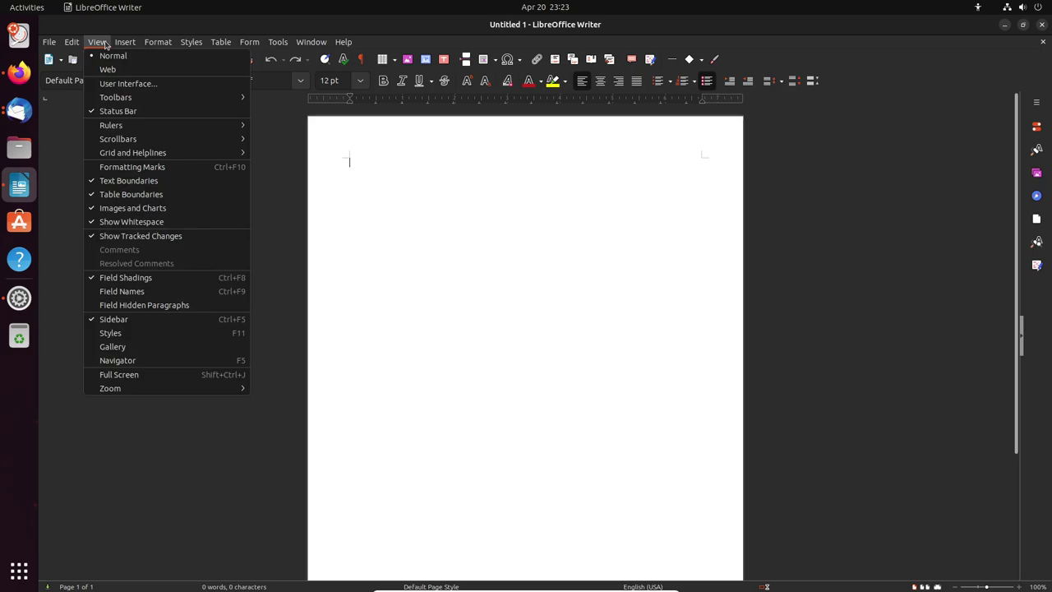
{"action": "mouse_move", "coordinate": [333, 45]}
{"action": "mouse_move", "coordinate": [86, 47]}
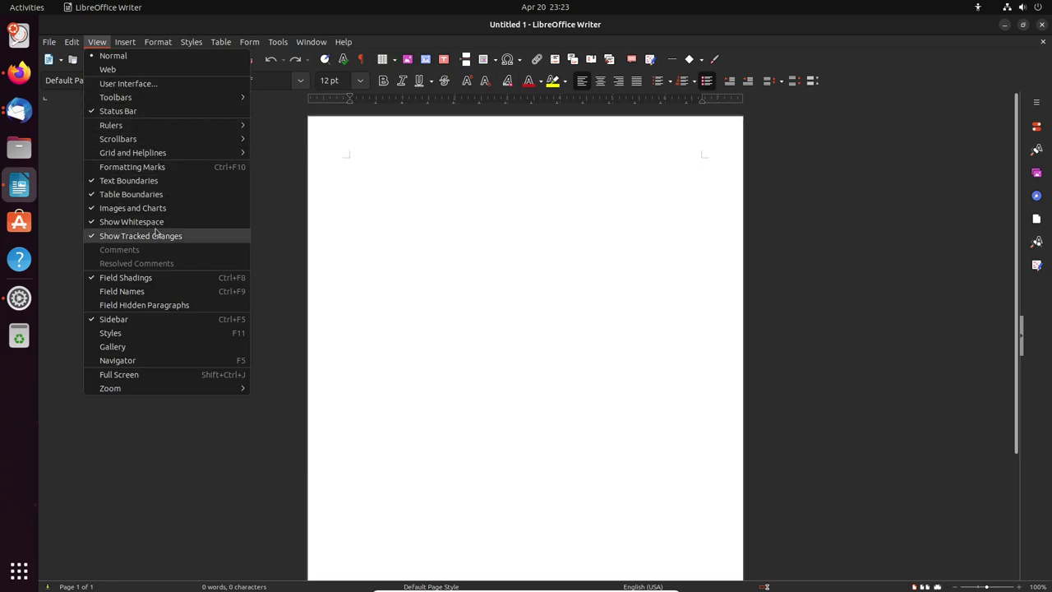
{"action": "left_click", "coordinate": [541, 211]}
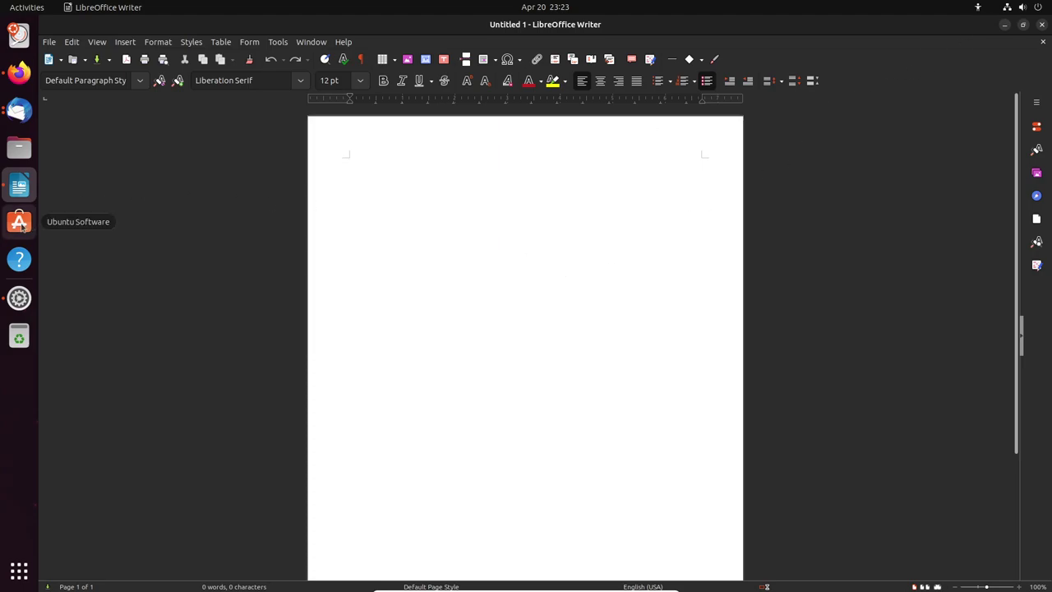
Step: Open Ubuntu Software and browse its Editor's Choice apps and categories
{"action": "left_click", "coordinate": [19, 222]}
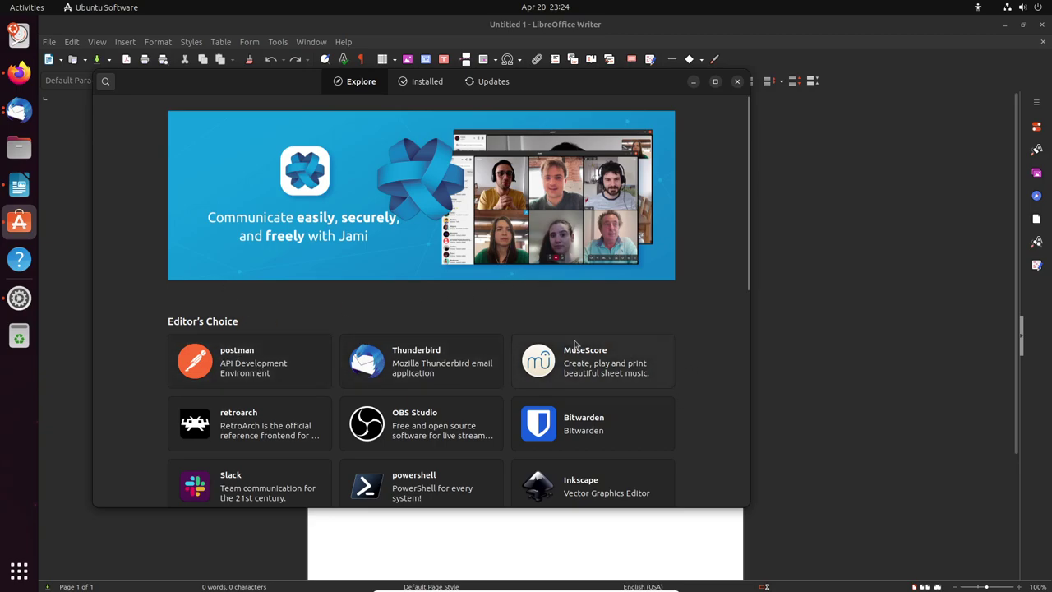
{"action": "scroll", "coordinate": [506, 338], "scroll_direction": "down", "scroll_amount": 9}
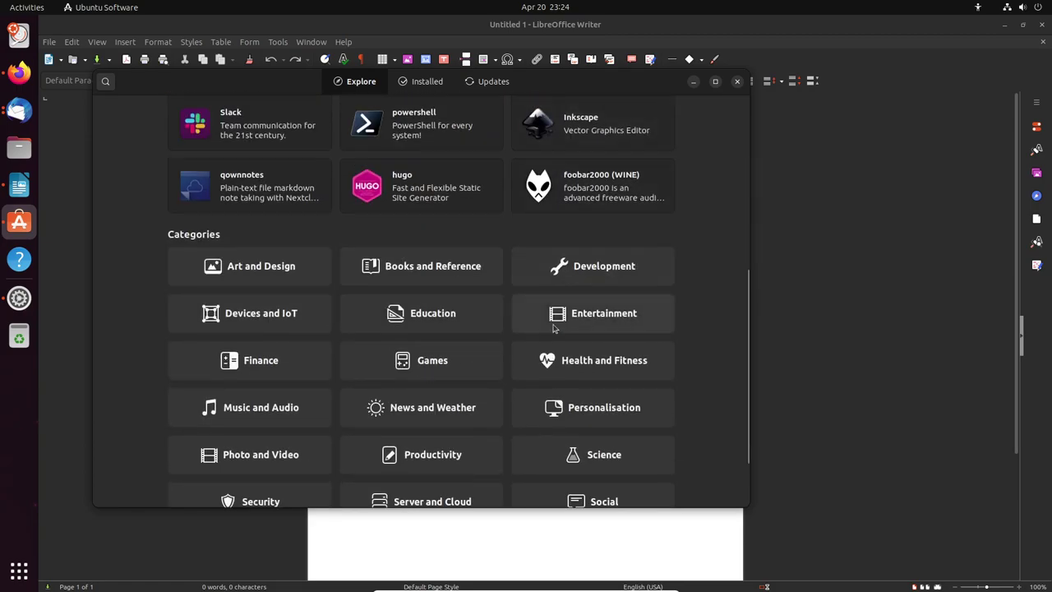
{"action": "scroll", "coordinate": [576, 395], "scroll_direction": "up", "scroll_amount": 2}
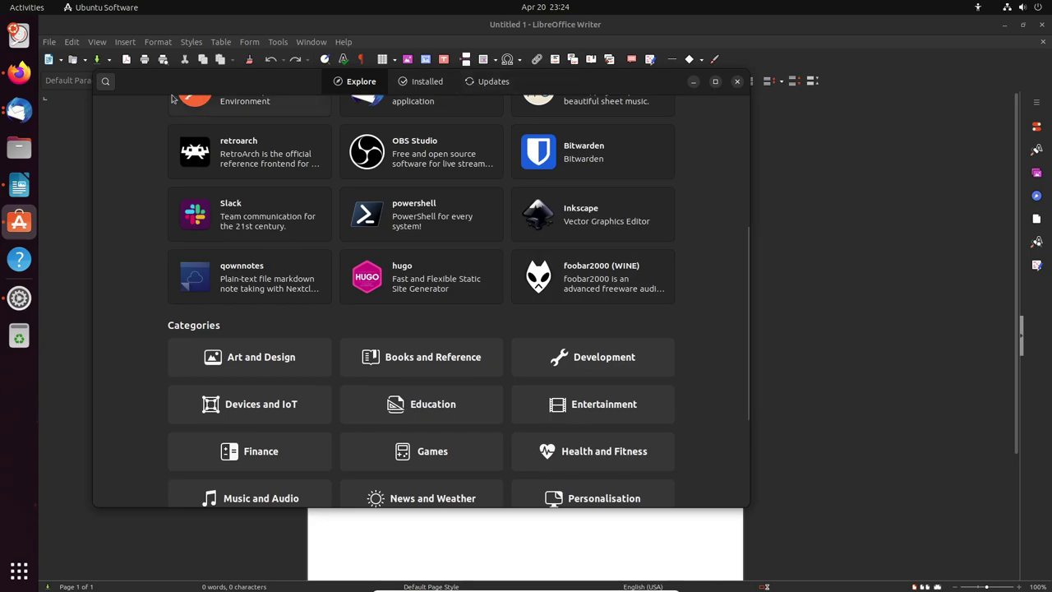
Step: Search Ubuntu Software for "geany", look at the listing for the GTK+ IDE version and return to the results
{"action": "left_click", "coordinate": [105, 80]}
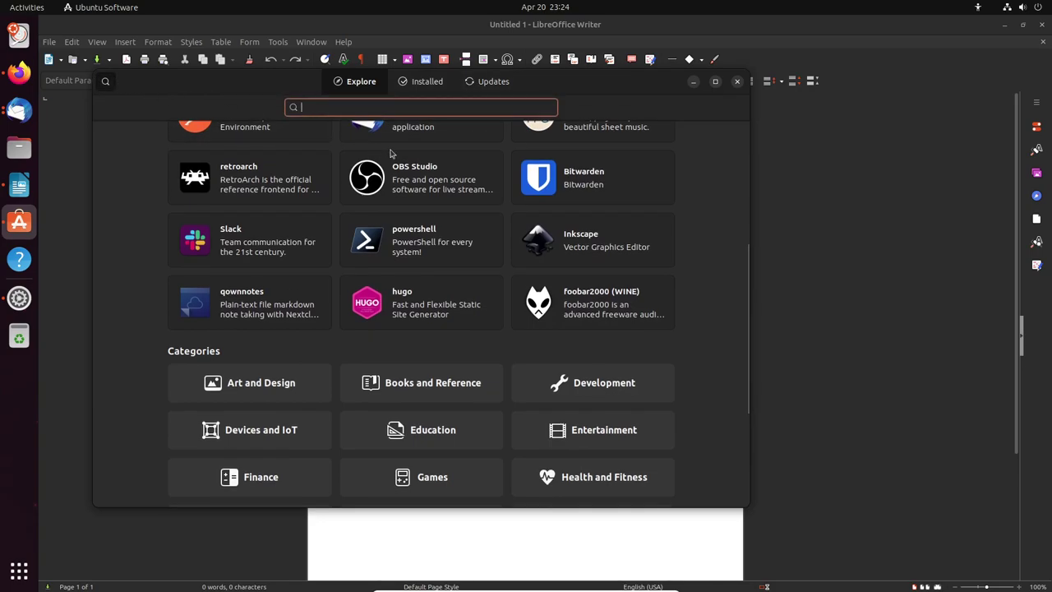
{"action": "type", "text": "geany"}
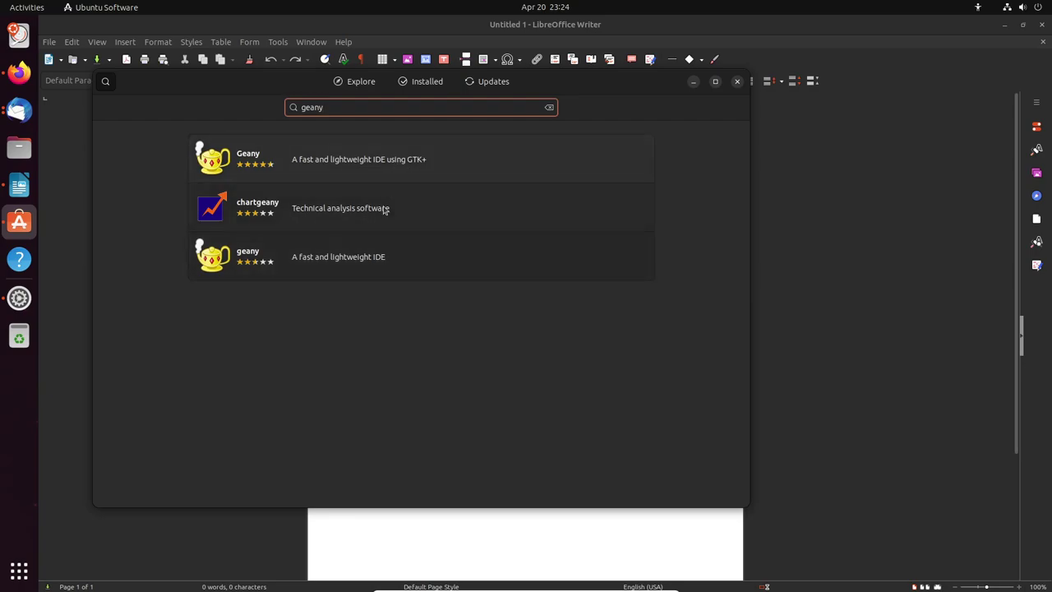
{"action": "left_click", "coordinate": [376, 163]}
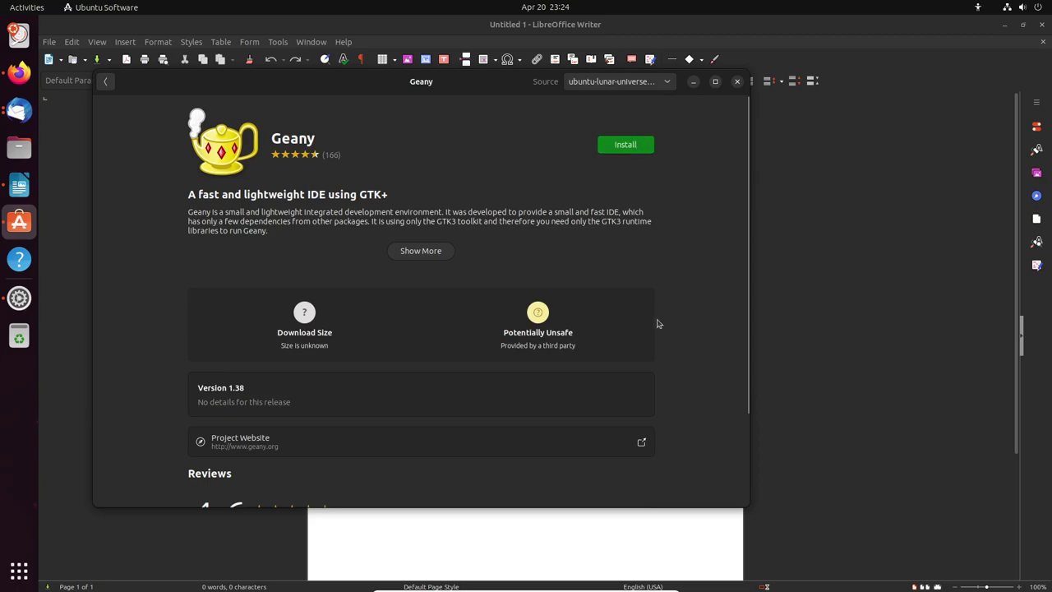
{"action": "left_click", "coordinate": [106, 80]}
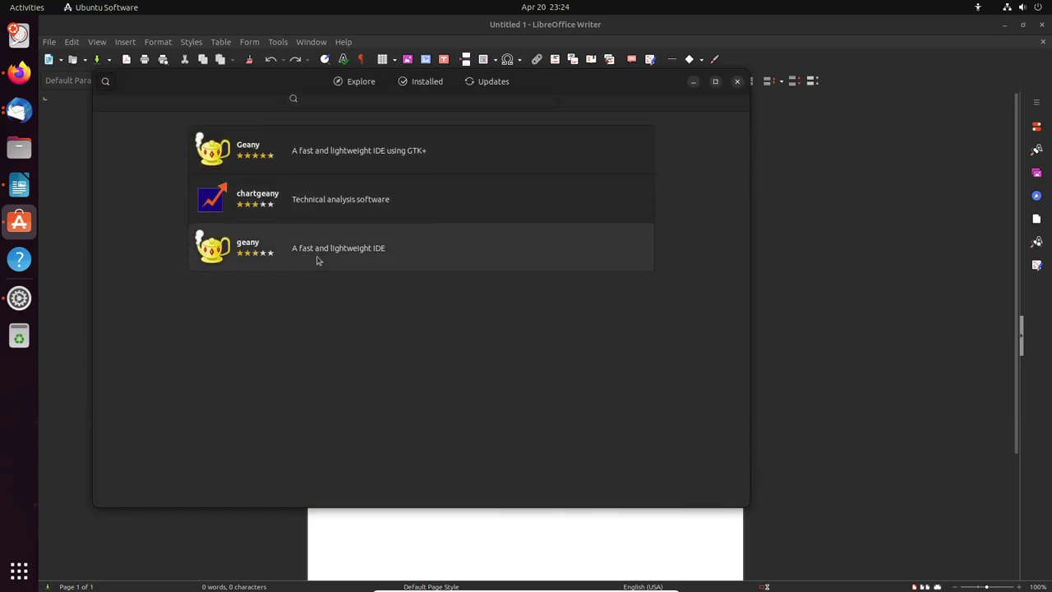
Step: Review the Snap Store listing of geany, including its reviews and safety details, and return to the search results
{"action": "left_click", "coordinate": [318, 257]}
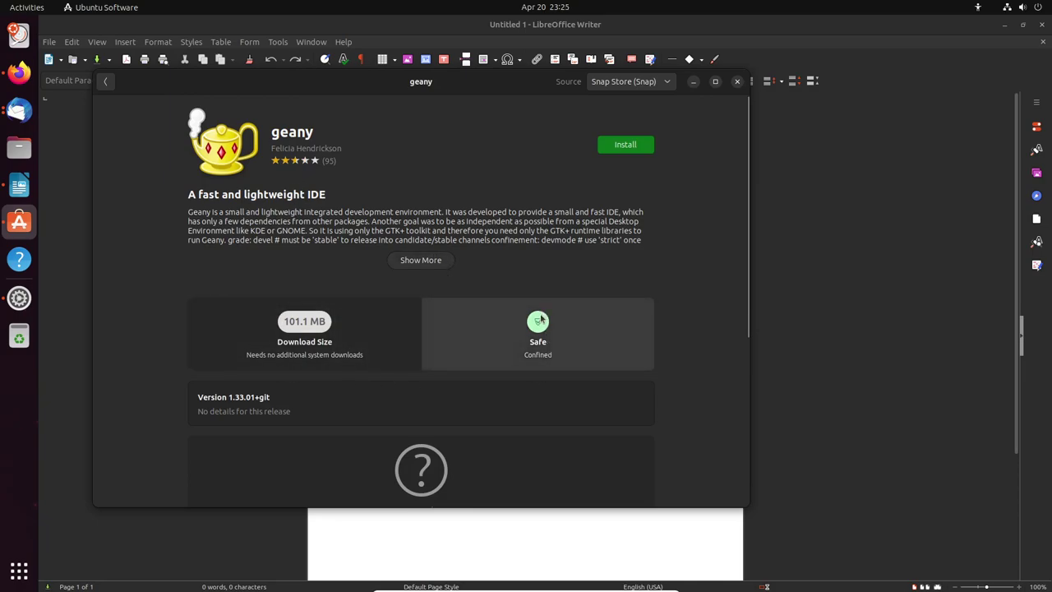
{"action": "scroll", "coordinate": [641, 407], "scroll_direction": "down", "scroll_amount": 4}
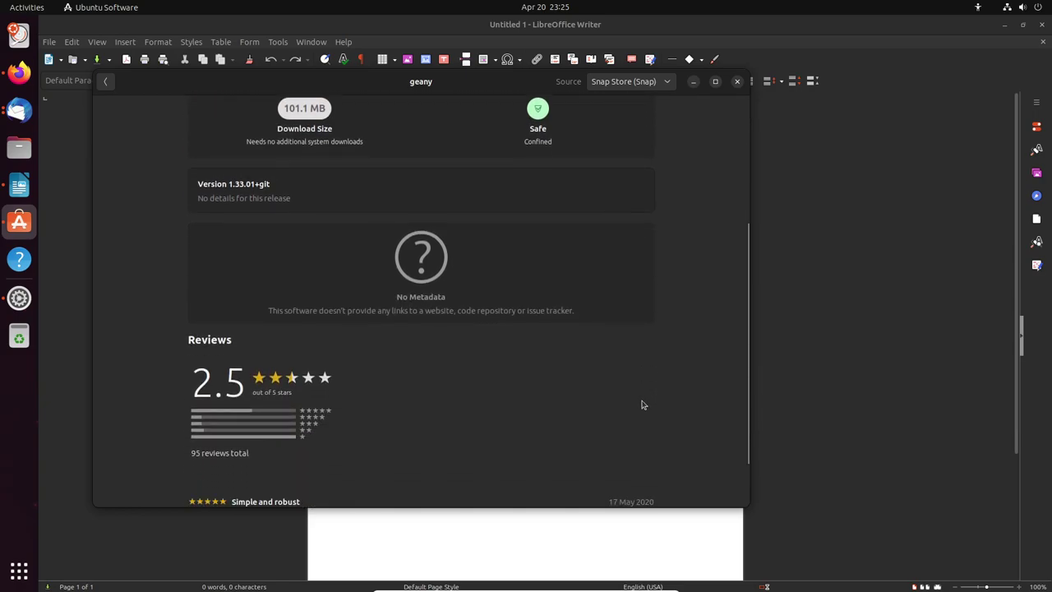
{"action": "scroll", "coordinate": [638, 407], "scroll_direction": "up", "scroll_amount": 2}
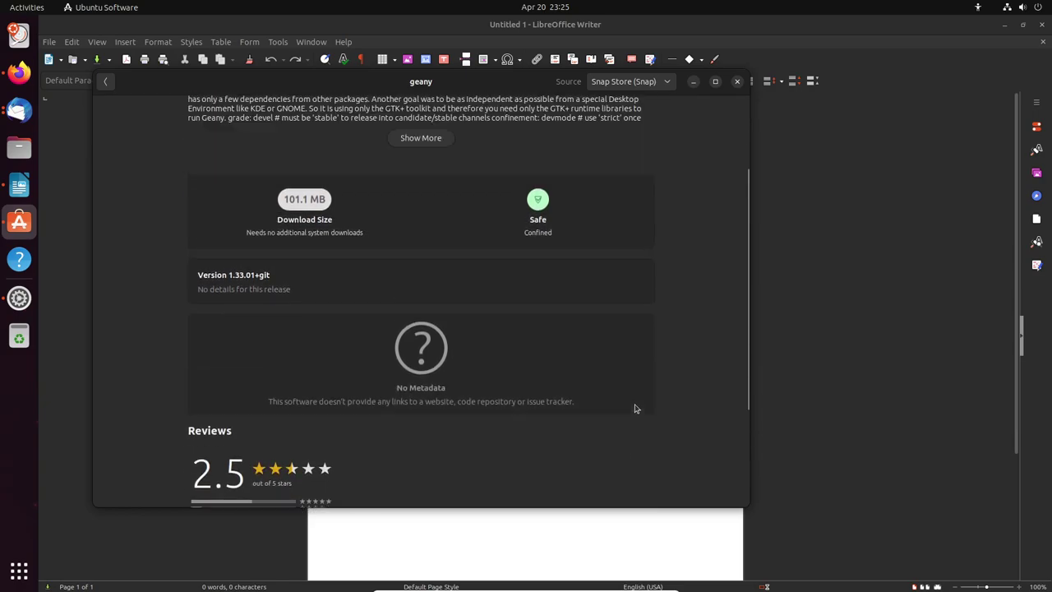
{"action": "left_click", "coordinate": [531, 215]}
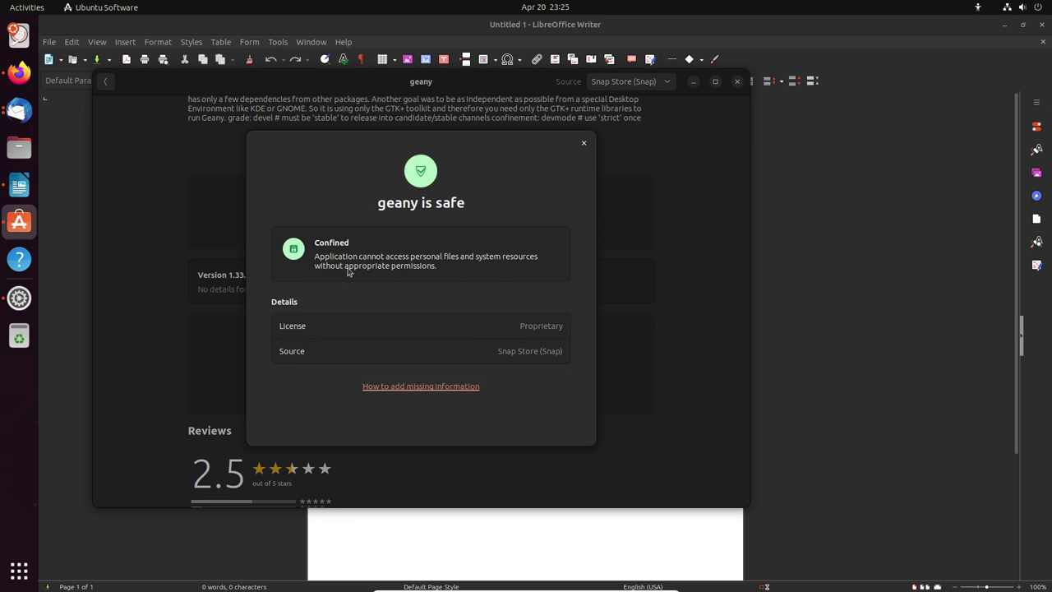
{"action": "left_click", "coordinate": [528, 355]}
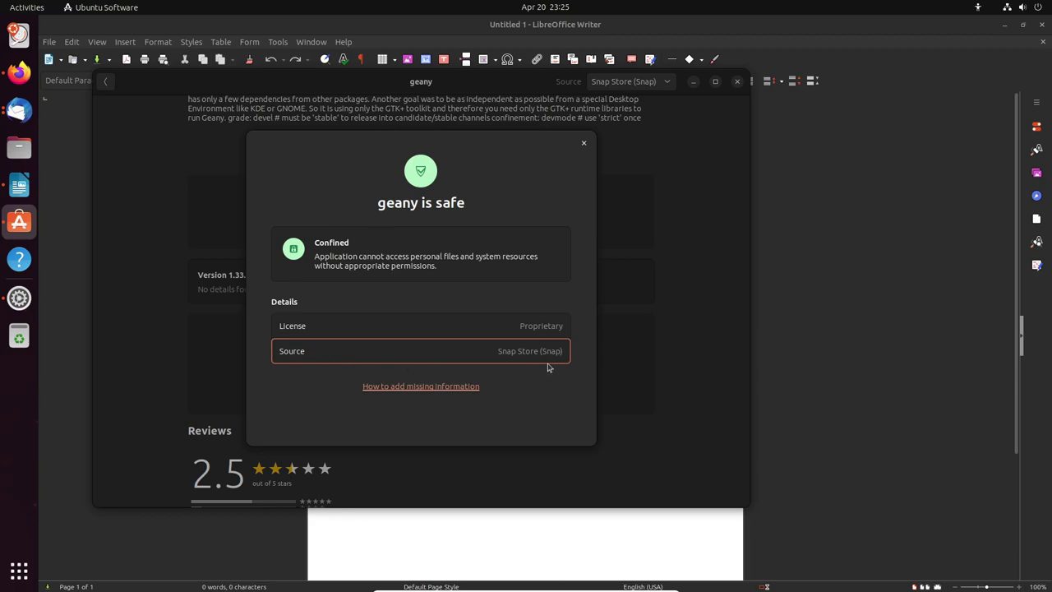
{"action": "left_click", "coordinate": [583, 145]}
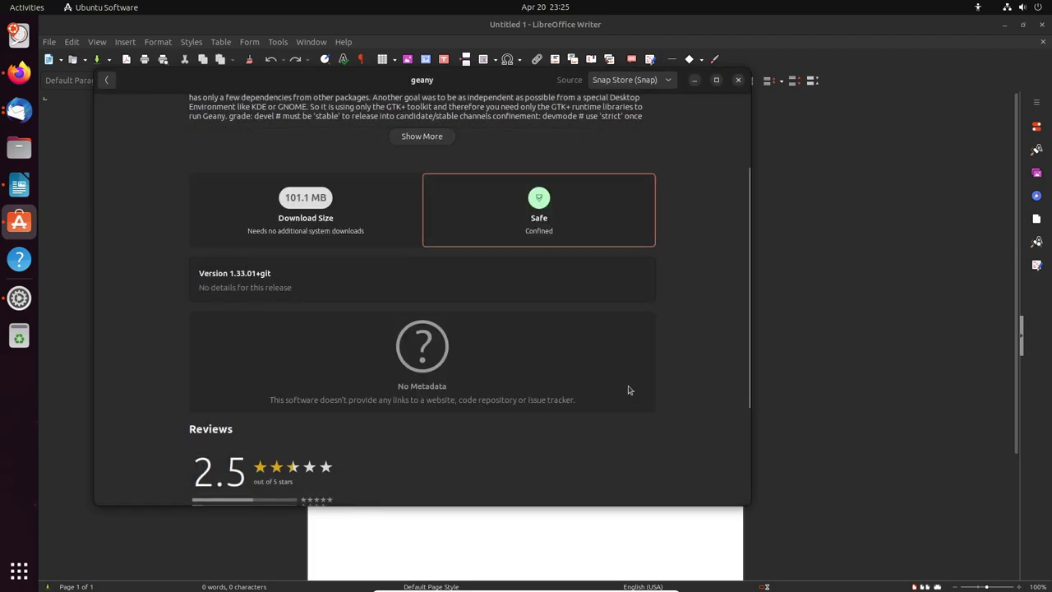
{"action": "scroll", "coordinate": [629, 366], "scroll_direction": "up", "scroll_amount": 1}
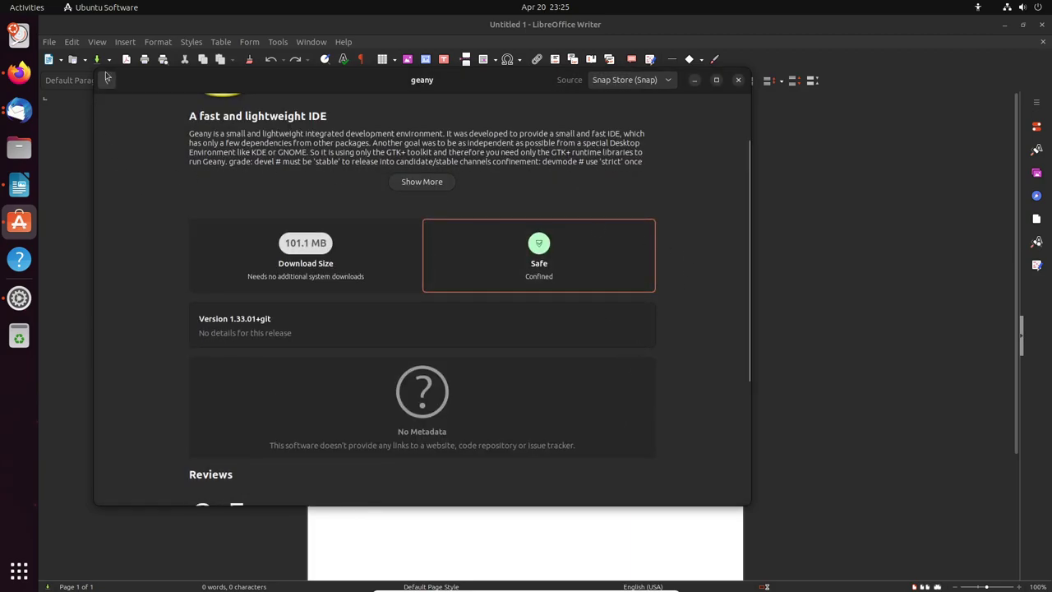
{"action": "left_click", "coordinate": [106, 80]}
Step: Examine the full description and safety details of the ubuntu-lunar-universe Geany package and return to the search results
{"action": "left_click", "coordinate": [348, 165]}
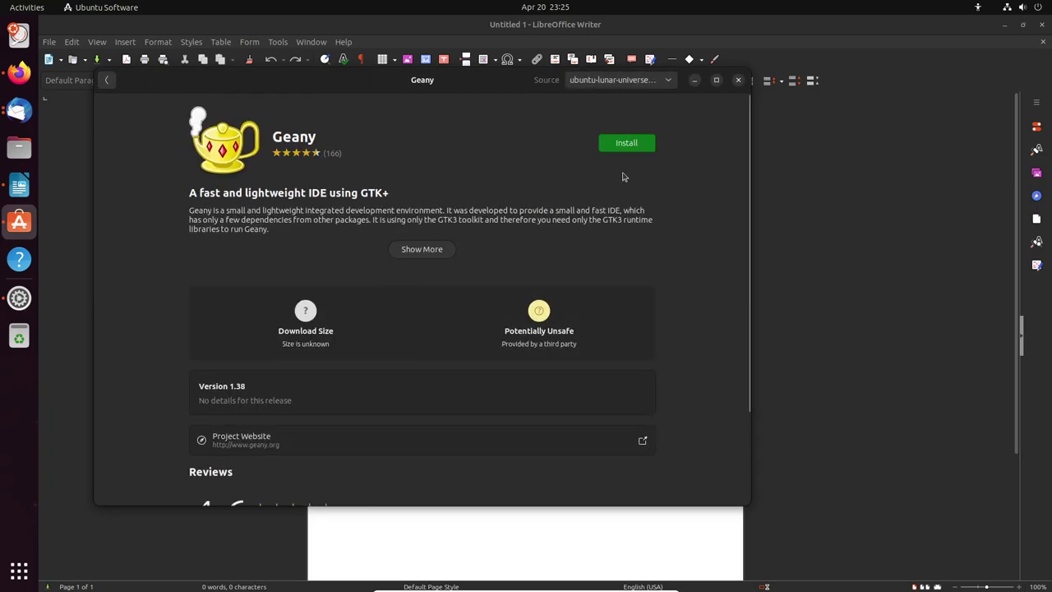
{"action": "left_click", "coordinate": [433, 251]}
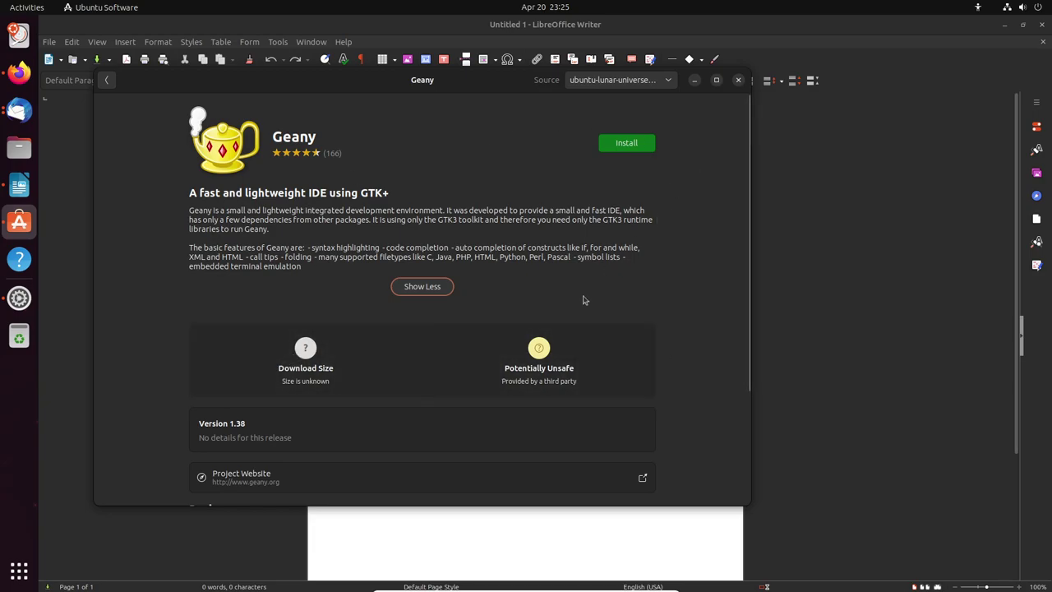
{"action": "left_click", "coordinate": [553, 379]}
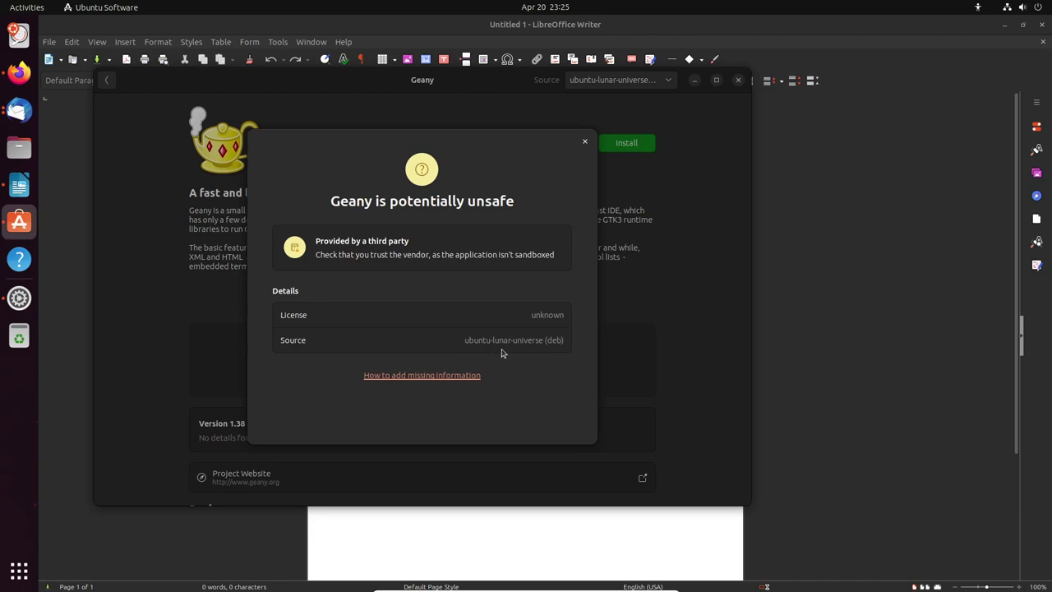
{"action": "left_click", "coordinate": [586, 143]}
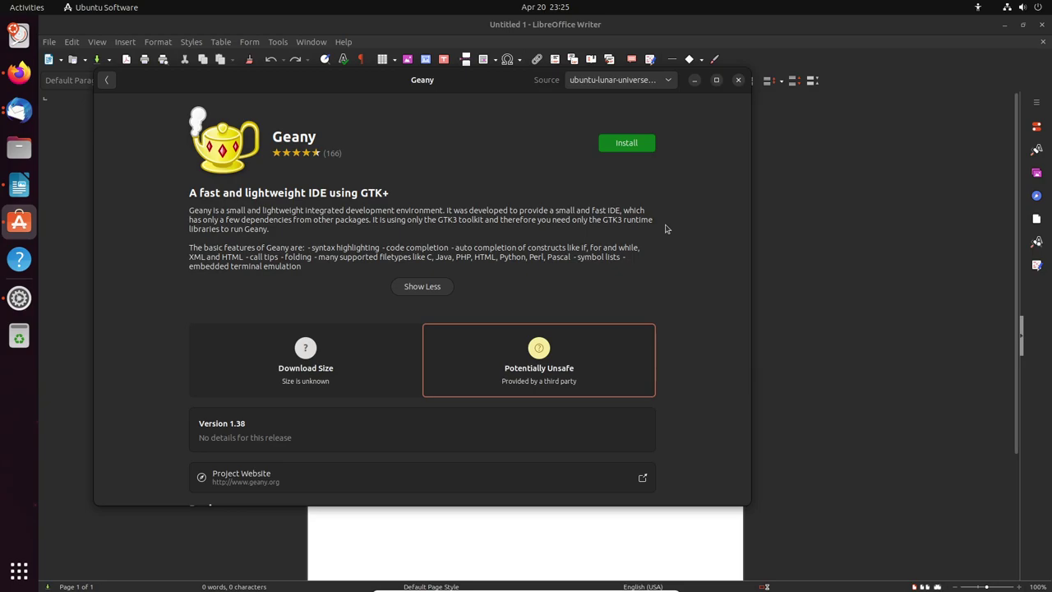
{"action": "left_click", "coordinate": [110, 85]}
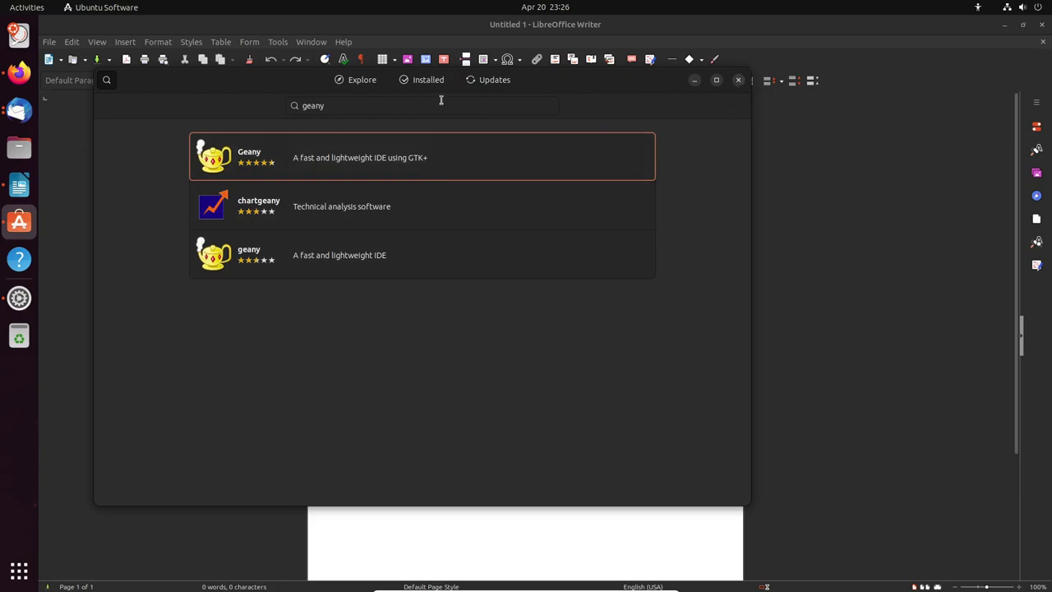
Step: Leave the geany search results, reposition the Ubuntu Software window and return to the start of the Explore page
{"action": "left_click", "coordinate": [108, 81]}
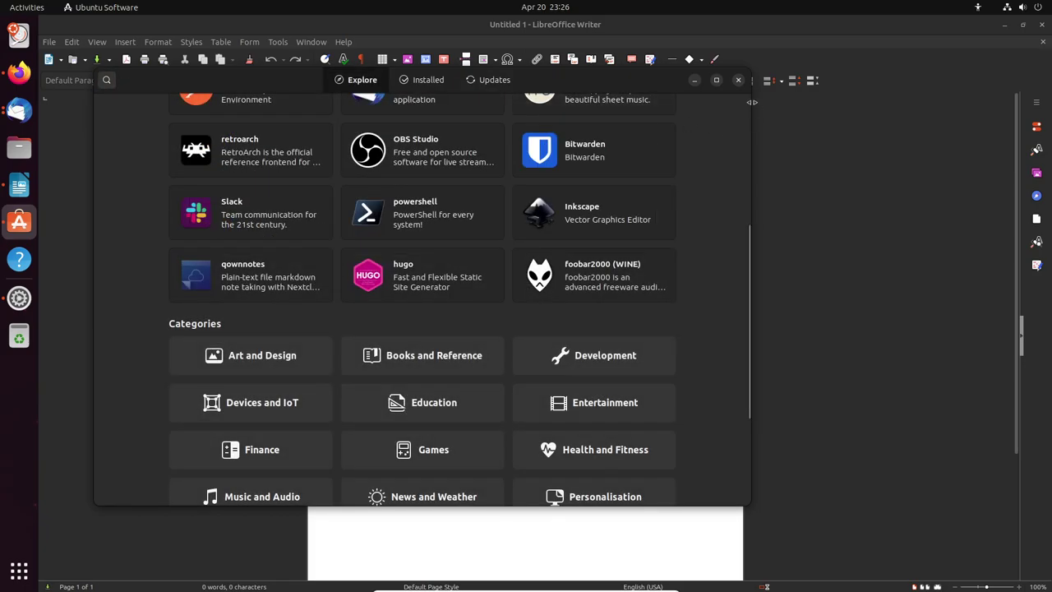
{"action": "left_click_drag", "start_coordinate": [704, 89], "coordinate": [872, 97]}
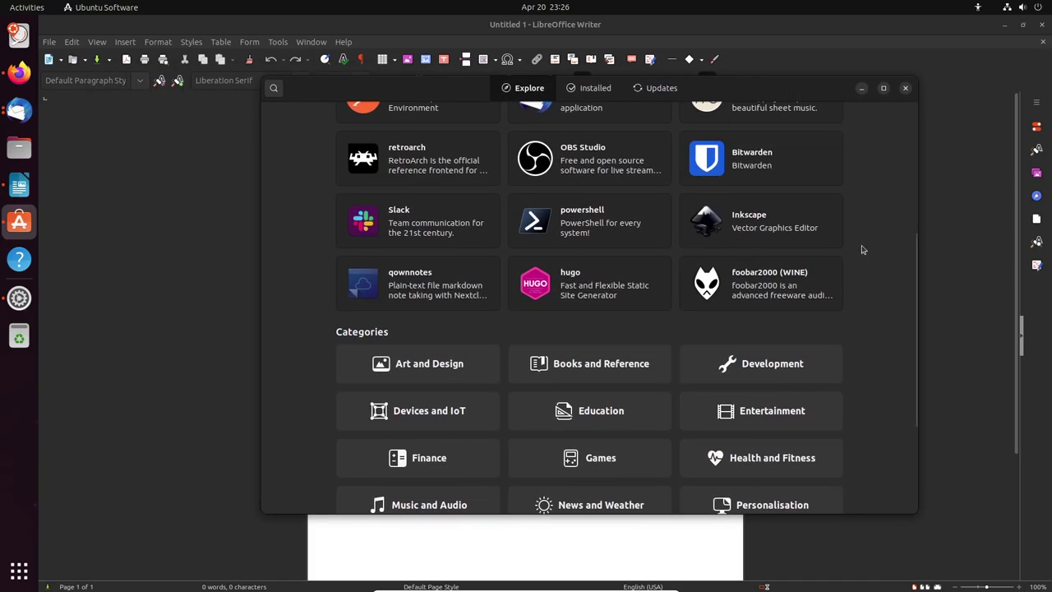
{"action": "scroll", "coordinate": [850, 366], "scroll_direction": "up", "scroll_amount": 5}
{"action": "scroll", "coordinate": [847, 370], "scroll_direction": "up", "scroll_amount": 2}
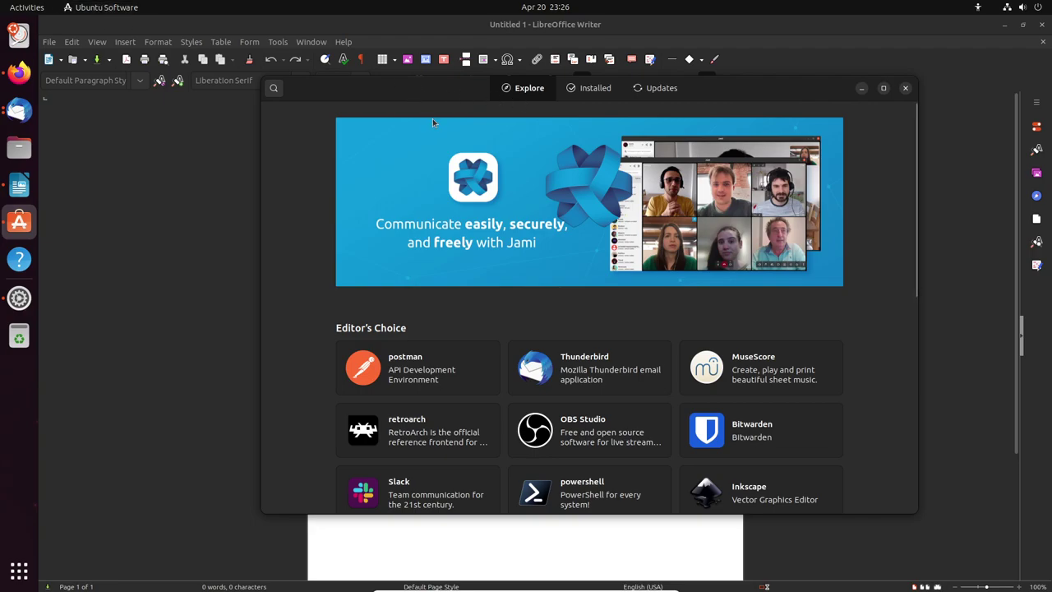
Step: Look over the Ubuntu Software window's title bar options and skim the Explore page's featured apps and categories
{"action": "right_click", "coordinate": [797, 96]}
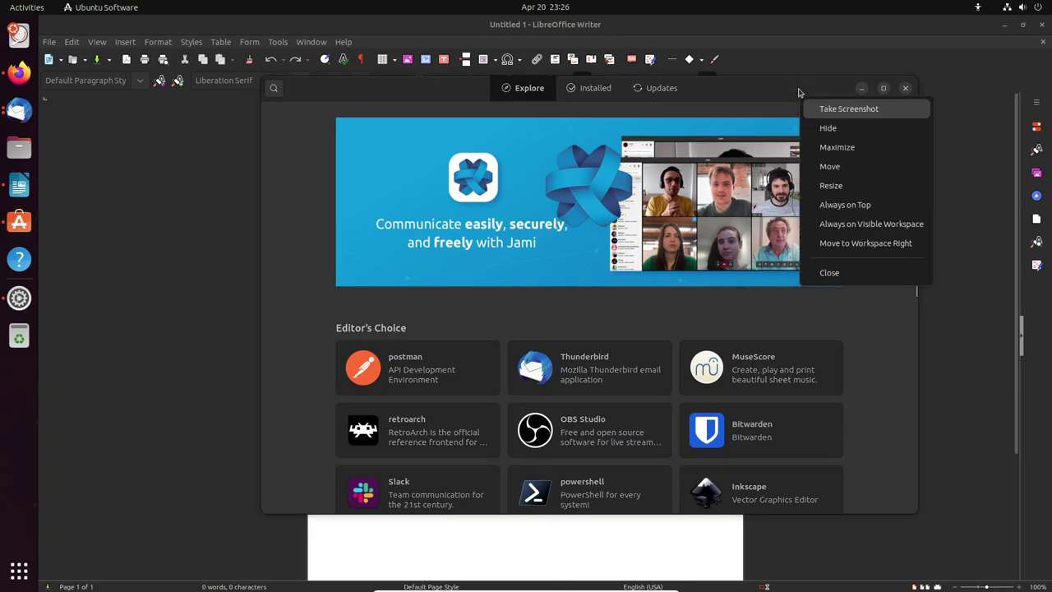
{"action": "left_click", "coordinate": [804, 112]}
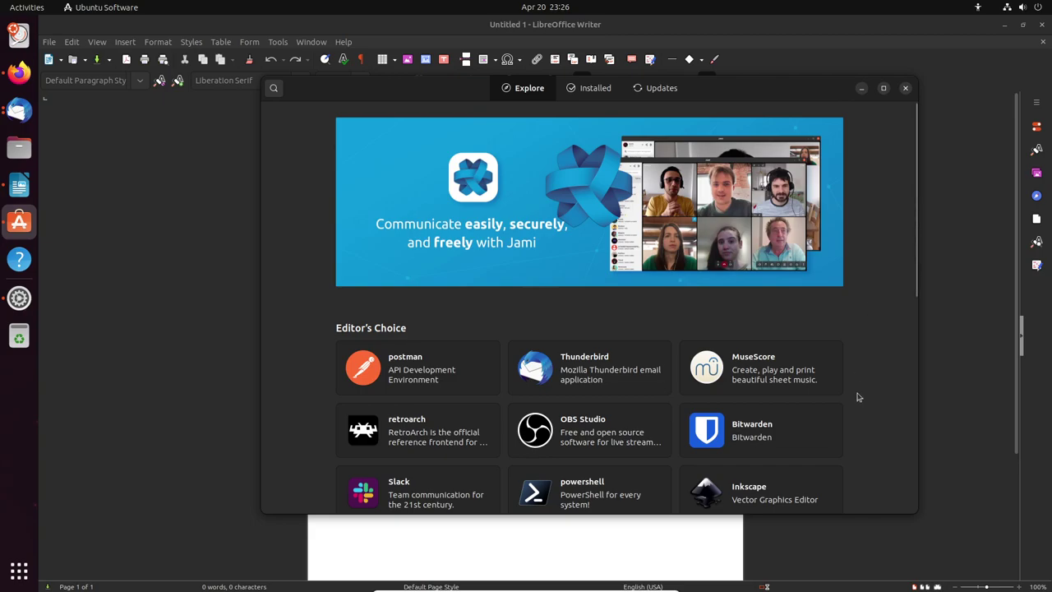
{"action": "scroll", "coordinate": [860, 374], "scroll_direction": "down", "scroll_amount": 4}
{"action": "scroll", "coordinate": [855, 380], "scroll_direction": "down", "scroll_amount": 2}
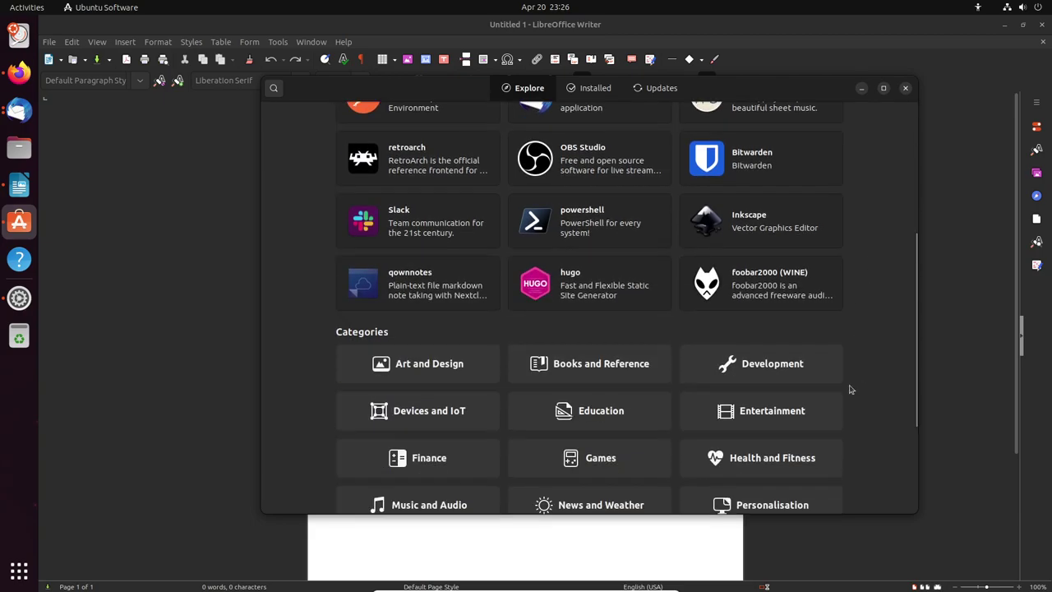
{"action": "scroll", "coordinate": [850, 383], "scroll_direction": "up", "scroll_amount": 5}
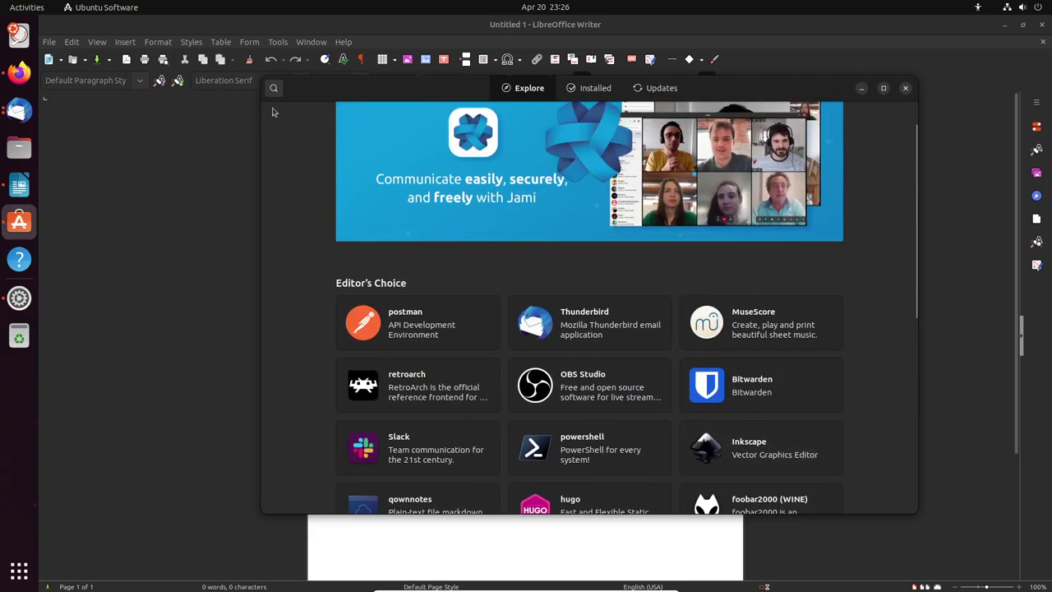
Step: Check the application options for Ubuntu Software and close its window
{"action": "left_click_drag", "start_coordinate": [368, 96], "coordinate": [308, 100]}
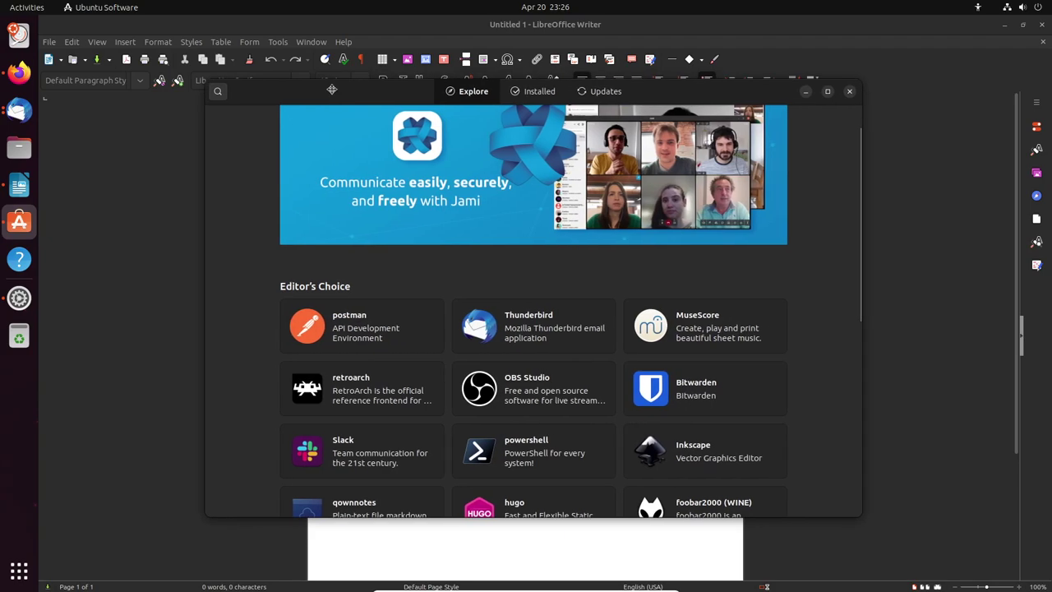
{"action": "left_click", "coordinate": [93, 8]}
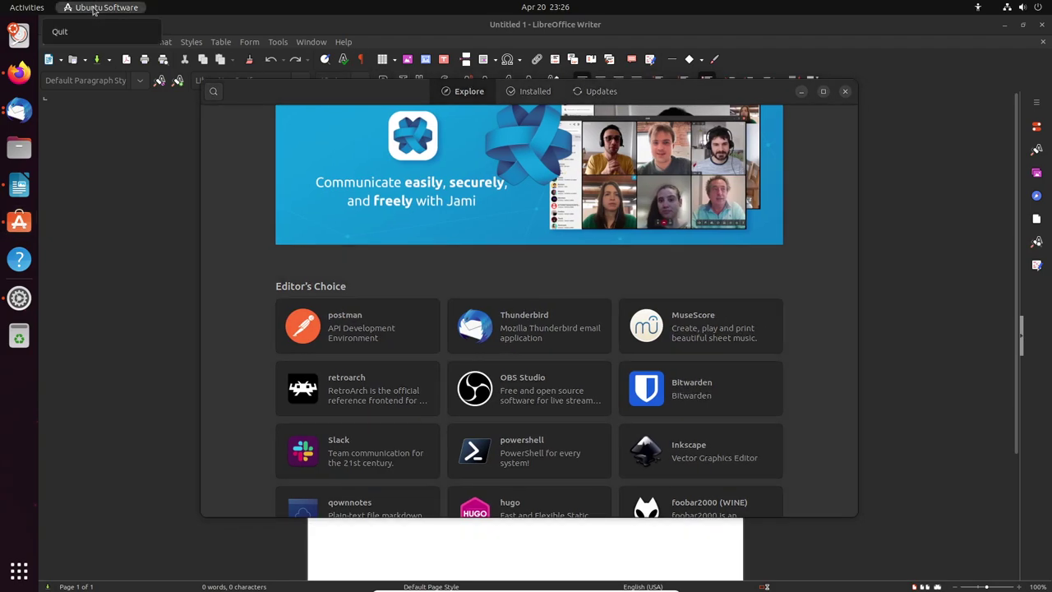
{"action": "left_click", "coordinate": [94, 8]}
{"action": "left_click", "coordinate": [94, 9]}
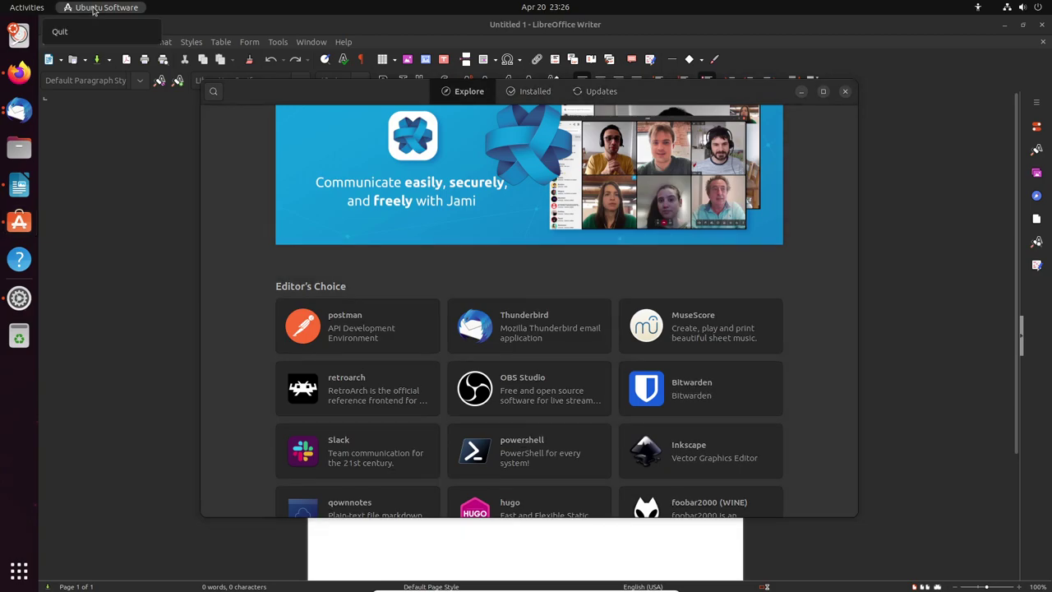
{"action": "left_click", "coordinate": [371, 92]}
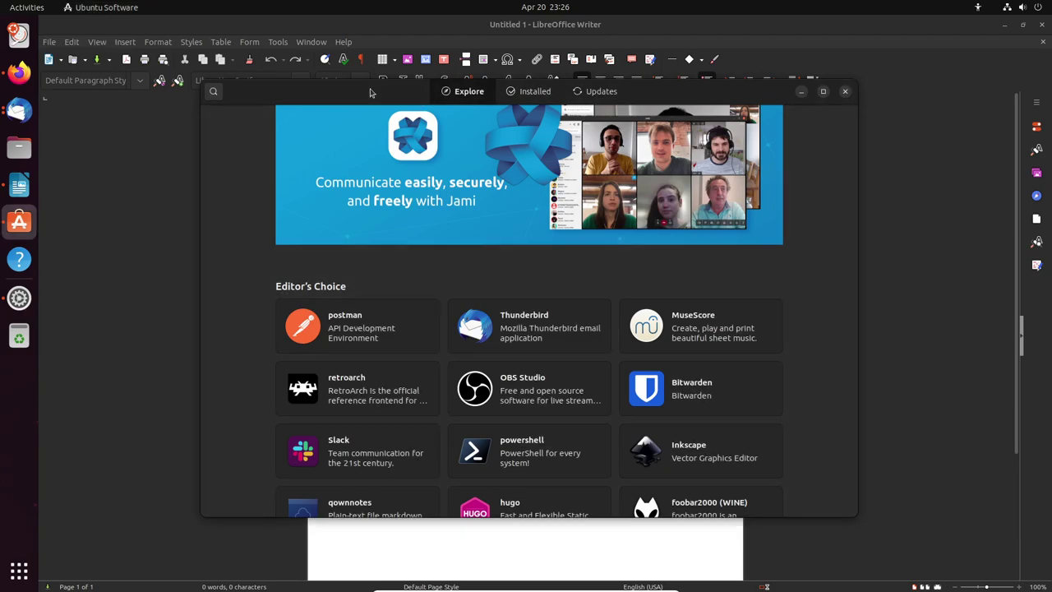
{"action": "left_click", "coordinate": [846, 92]}
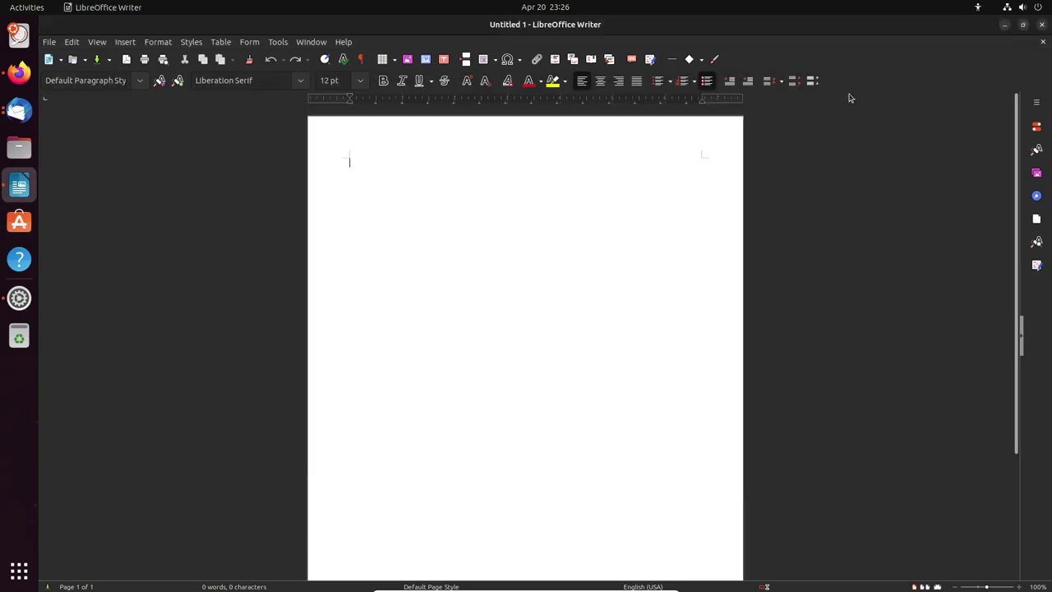
Step: Show the Home folder in a maximized Files window and cycle through the open windows in the window switcher
{"action": "left_click", "coordinate": [9, 151]}
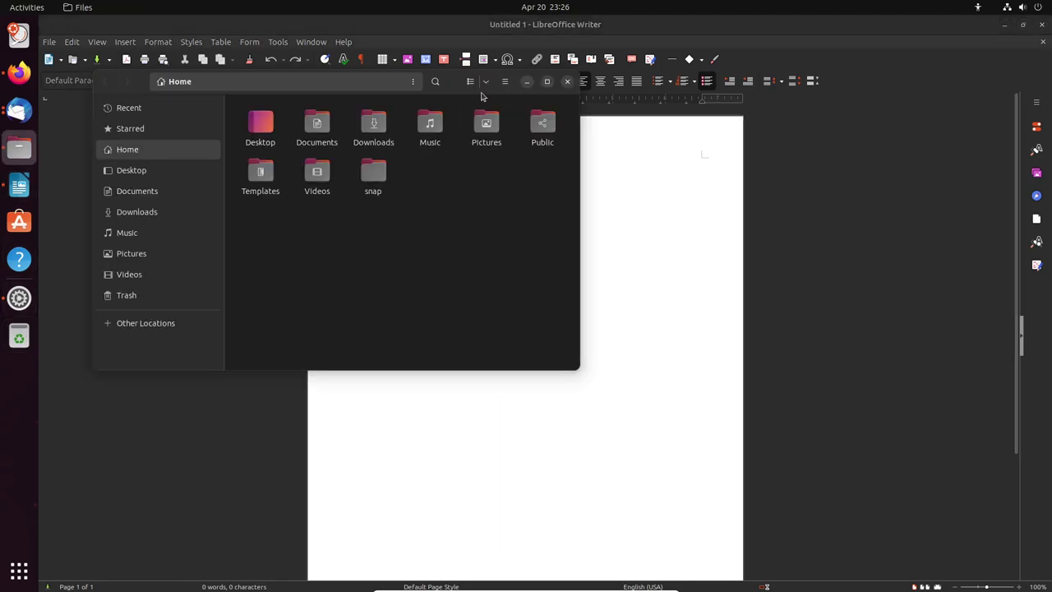
{"action": "double_click", "coordinate": [136, 82]}
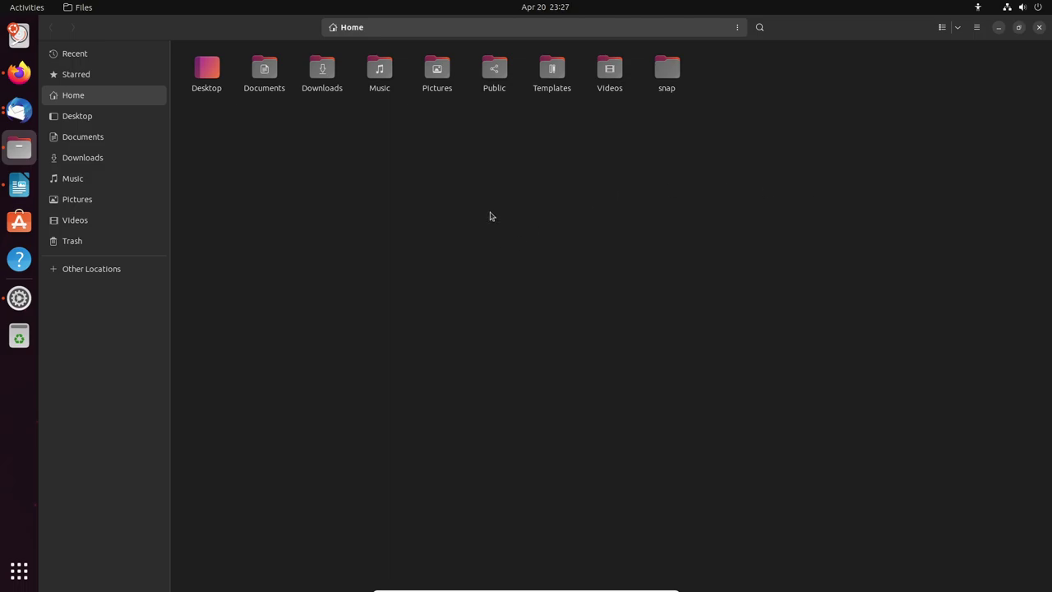
{"action": "key", "text": "alt+Tab"}
{"action": "key", "text": "alt+Tab"}
{"action": "key", "text": "alt+Tab"}
{"action": "key", "text": "alt+Tab"}
{"action": "key", "text": "alt+Tab"}
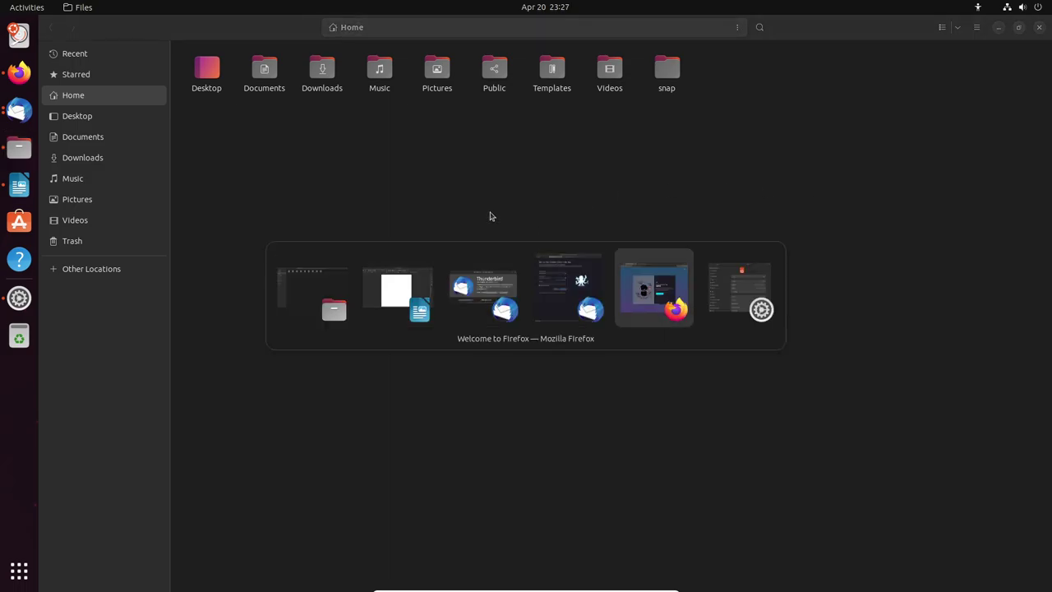
{"action": "key", "text": "alt+Tab"}
{"action": "key", "text": "alt+Tab"}
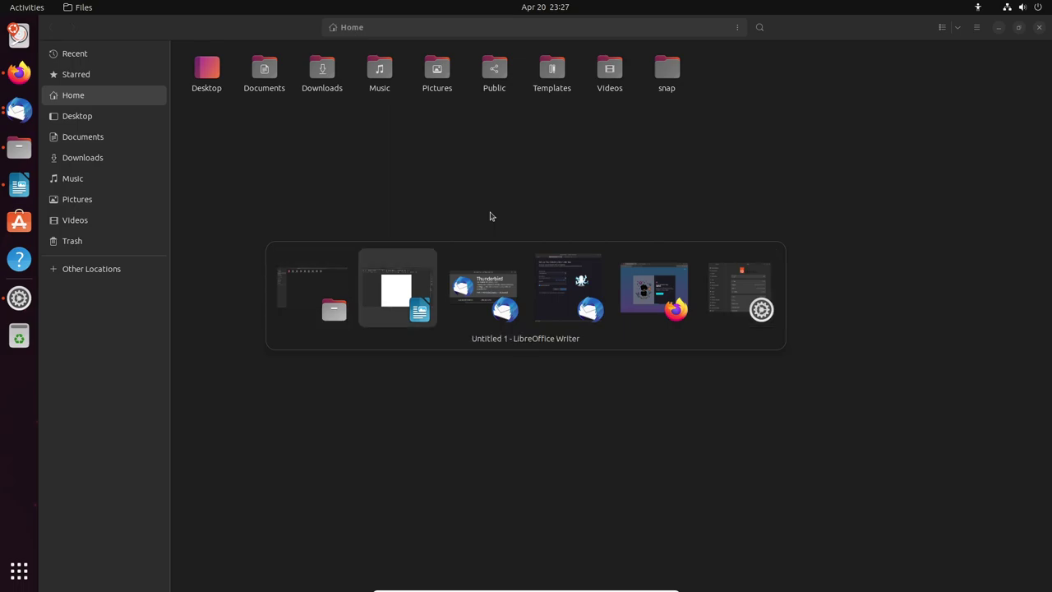
{"action": "key", "text": "Escape"}
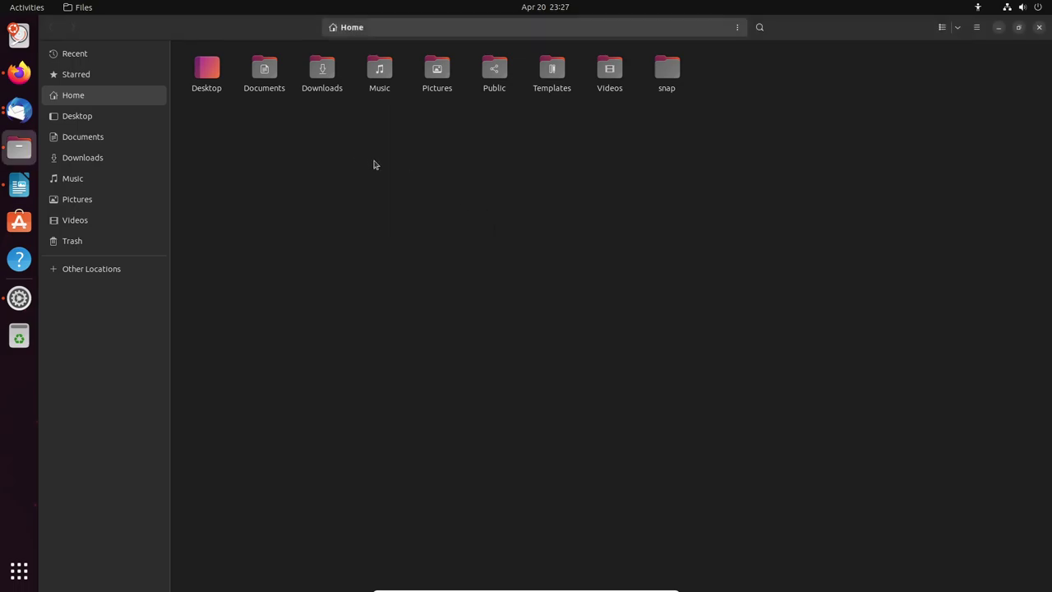
Step: Open a second Files window and cycle through all open windows, examining how the switcher presents the two Files windows
{"action": "right_click", "coordinate": [29, 160]}
{"action": "left_click", "coordinate": [83, 84]}
{"action": "key", "text": "alt+Tab"}
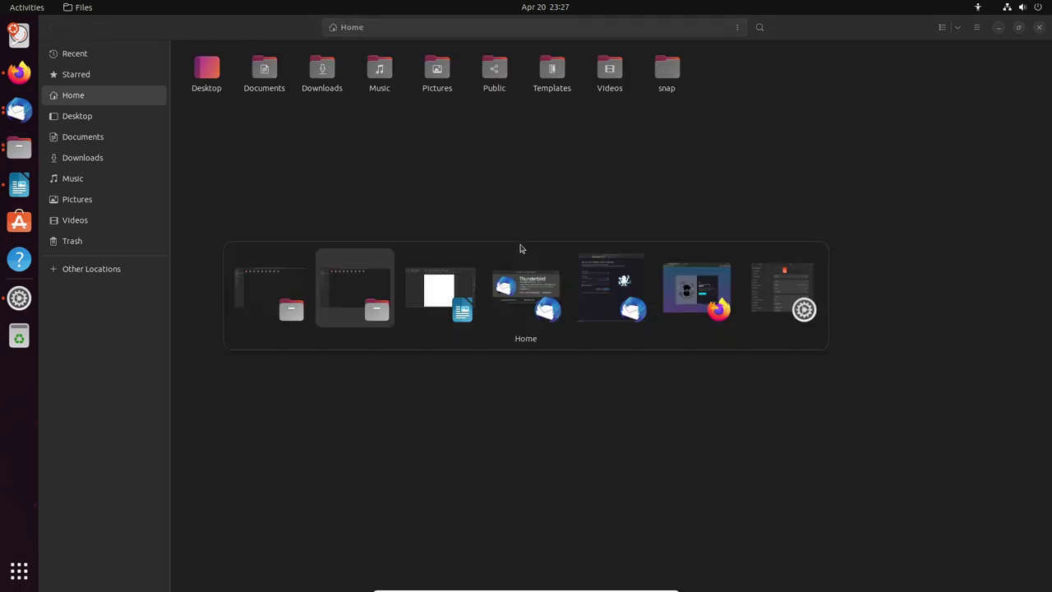
{"action": "key", "text": "alt+Tab"}
{"action": "key", "text": "alt+Tab"}
{"action": "key", "text": "alt+Tab"}
{"action": "key", "text": "alt+Tab"}
{"action": "key", "text": "alt+Tab"}
{"action": "key", "text": "alt+Tab"}
{"action": "key", "text": "alt+Tab"}
{"action": "key", "text": "alt+Tab"}
{"action": "key", "text": "alt+Tab"}
{"action": "key", "text": "alt+Tab"}
{"action": "key", "text": "alt+Tab"}
{"action": "key", "text": "alt+Tab"}
{"action": "key", "text": "alt+Tab"}
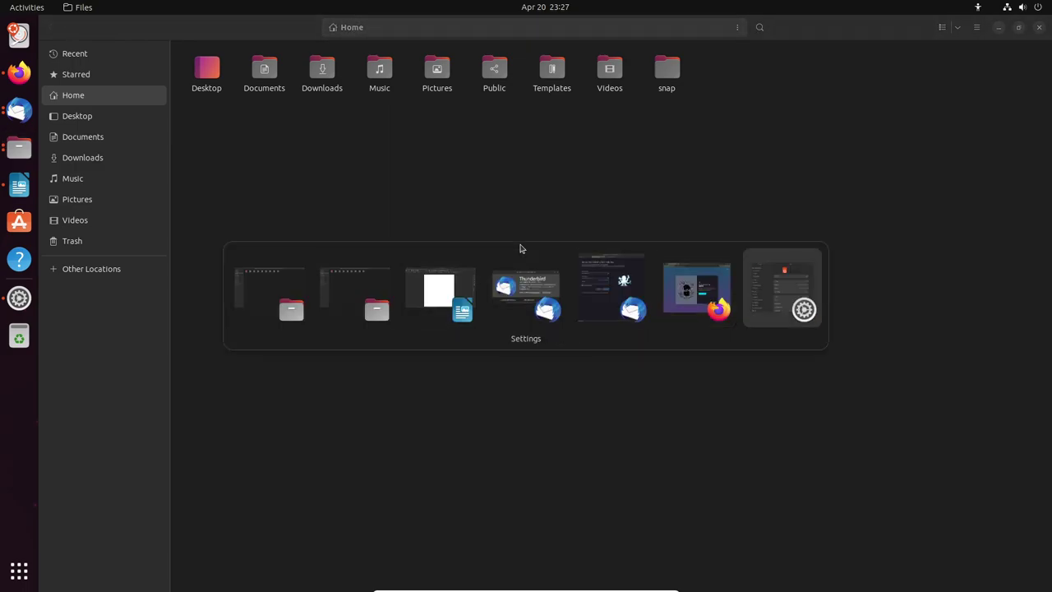
{"action": "key", "text": "alt+Tab"}
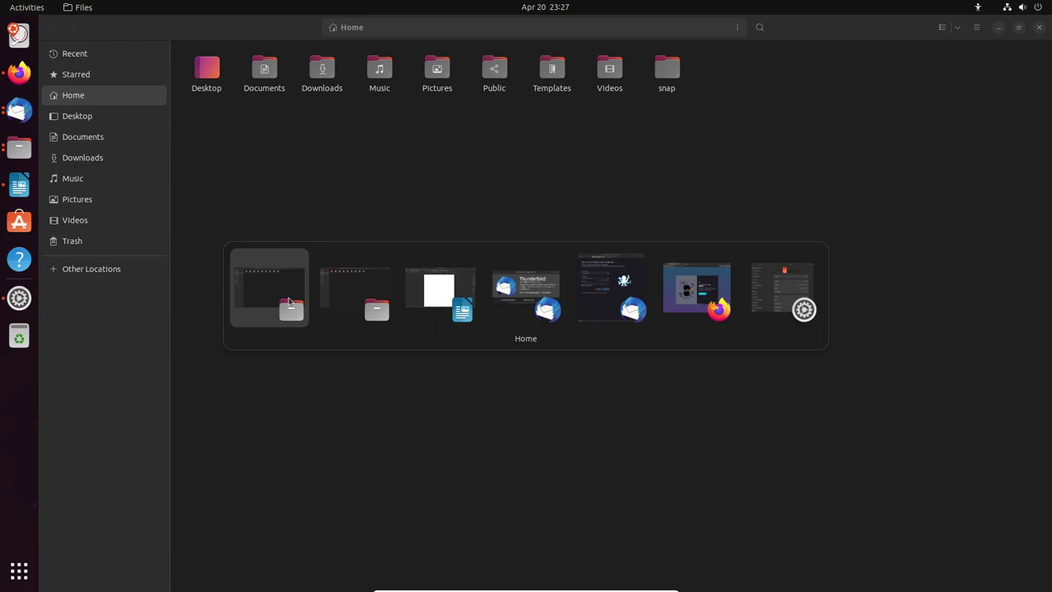
{"action": "key", "text": "alt+Tab"}
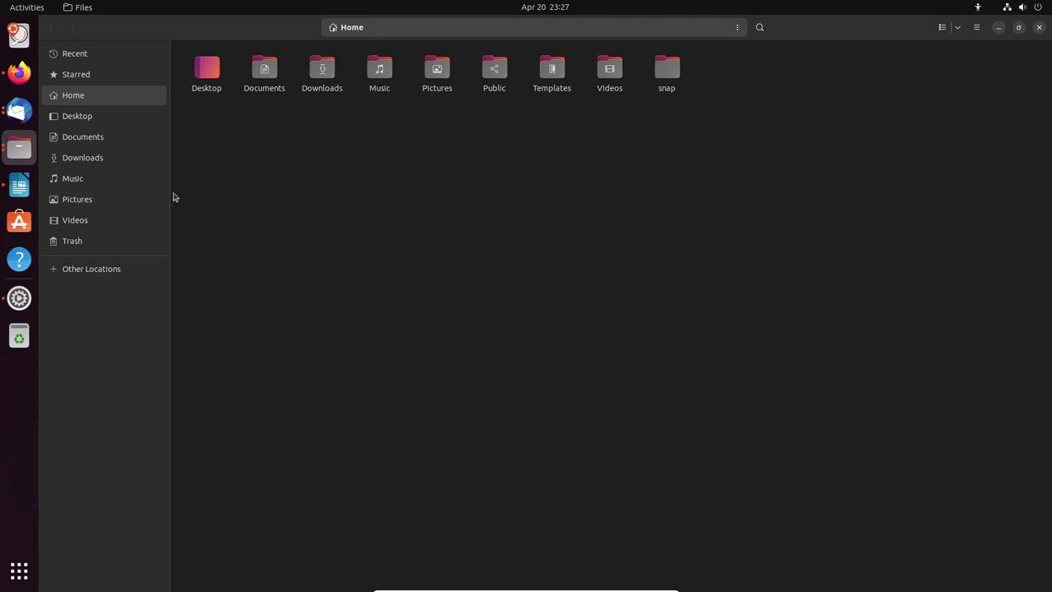
Step: Inspect the window and folder shortcuts offered by the Files launcher on the dock
{"action": "right_click", "coordinate": [20, 156]}
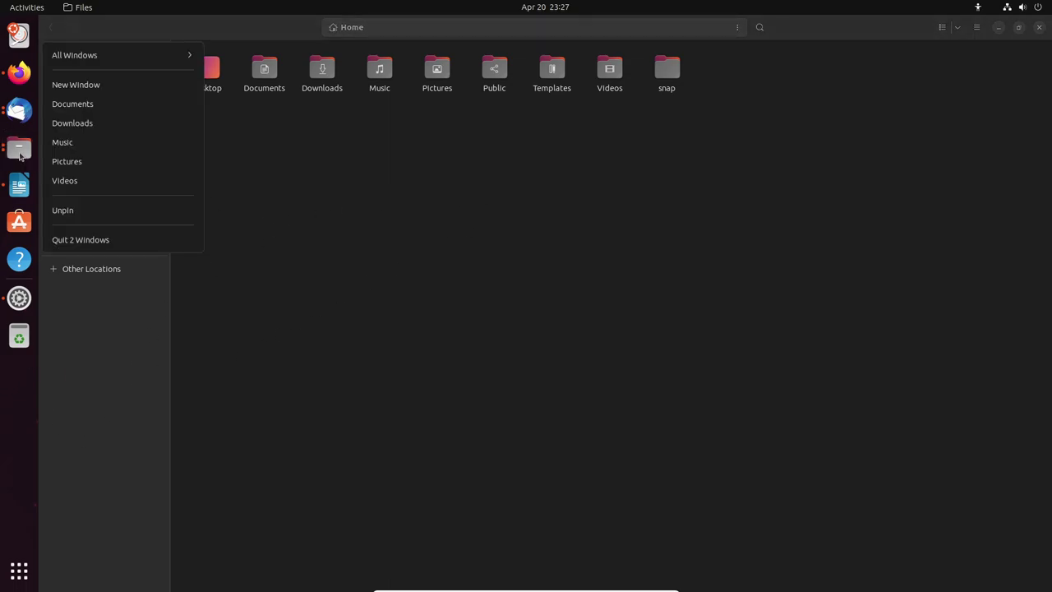
{"action": "key", "text": "Escape"}
{"action": "right_click", "coordinate": [20, 156]}
{"action": "key", "text": "Escape"}
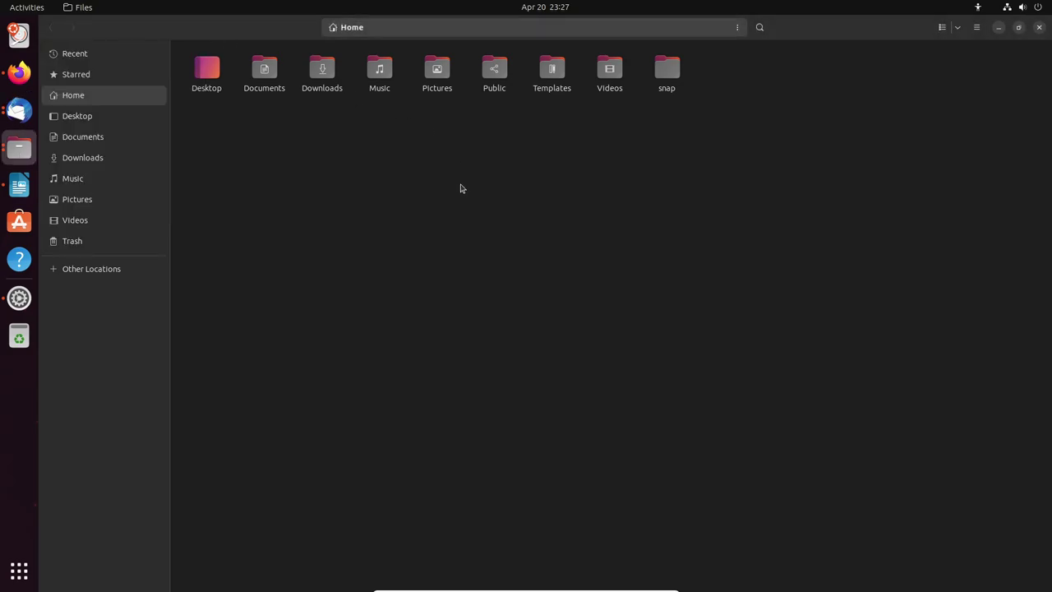
Step: Restore the front Files window from maximized and move it towards the middle of the desktop
{"action": "key", "text": "ctrl+n"}
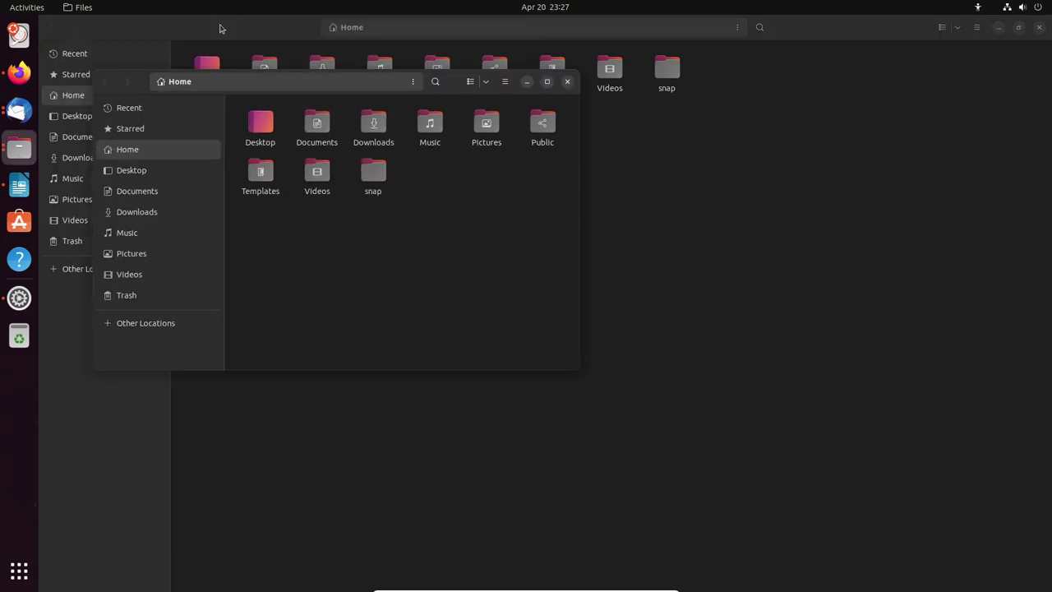
{"action": "right_click", "coordinate": [19, 152]}
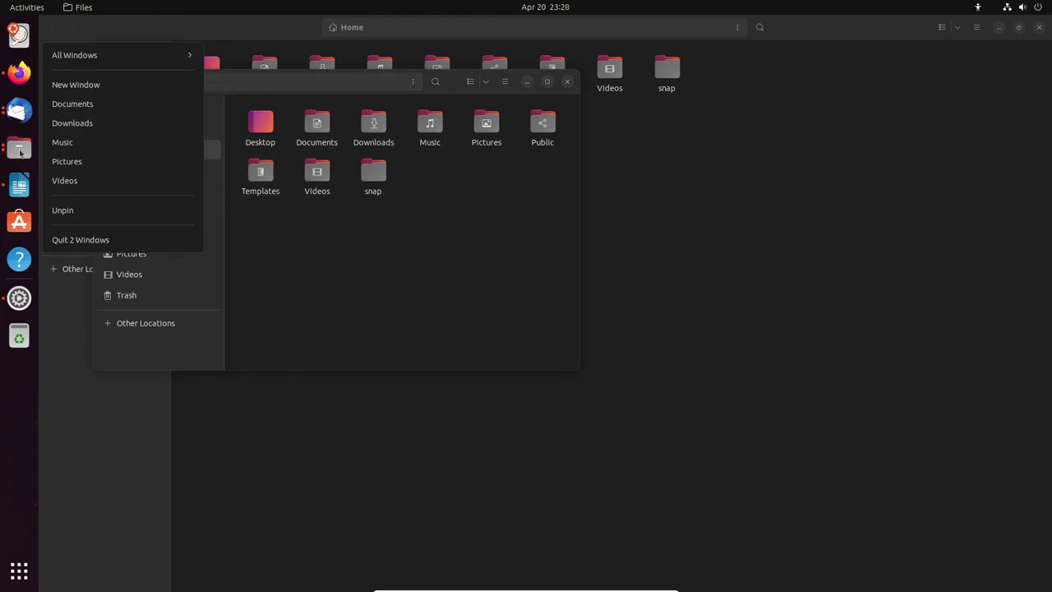
{"action": "key", "text": "Escape"}
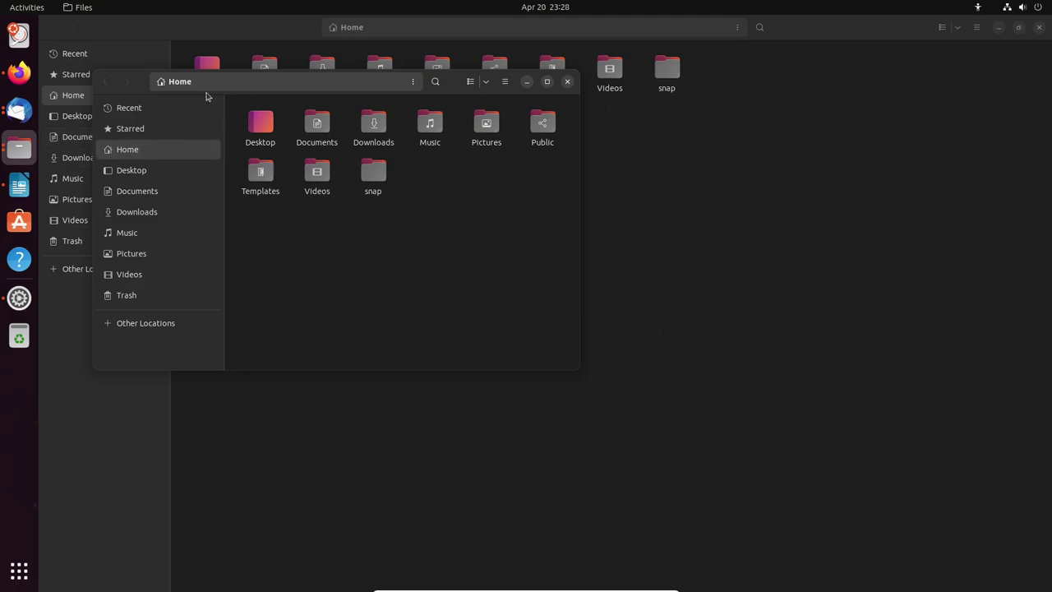
{"action": "left_click_drag", "start_coordinate": [136, 90], "coordinate": [258, 101]}
{"action": "left_click_drag", "start_coordinate": [20, 151], "coordinate": [19, 345]}
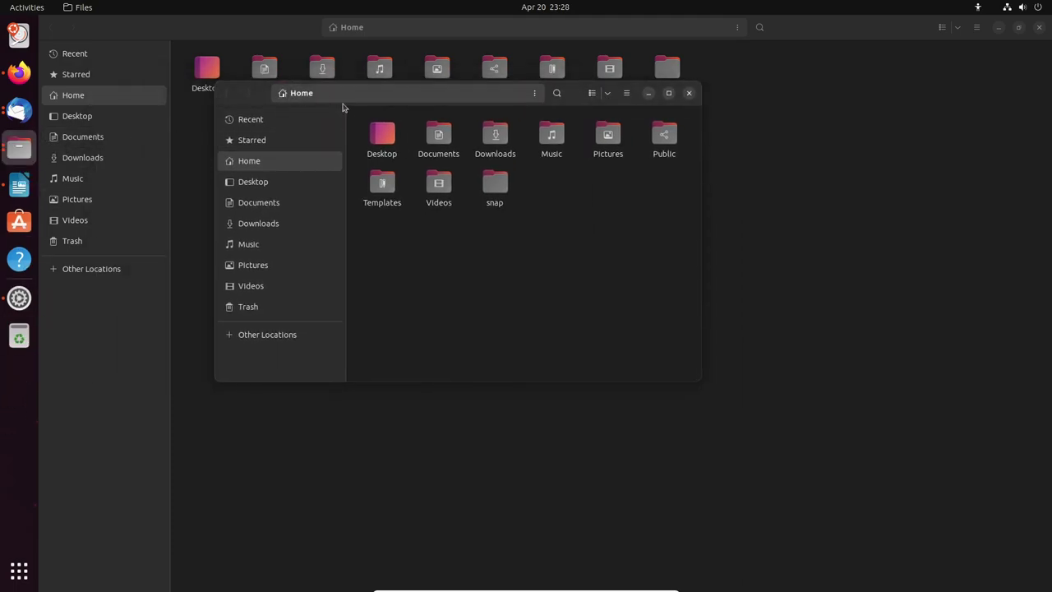
{"action": "left_click_drag", "start_coordinate": [263, 97], "coordinate": [416, 154]}
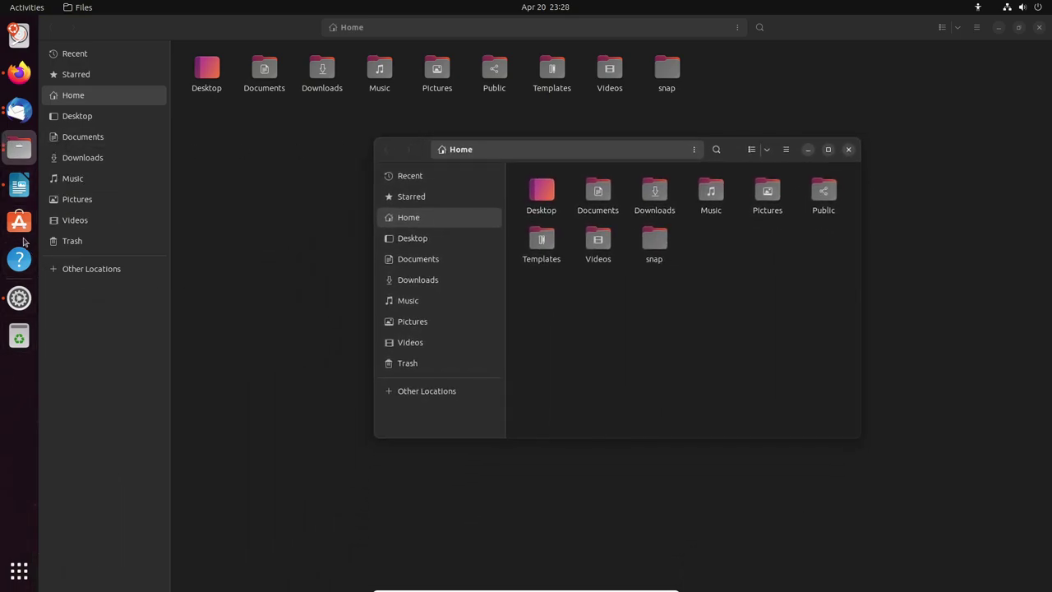
Step: Restore the other Files window and LibreOffice Writer from maximized, and spread the Writer and Thunderbird windows apart on the desktop
{"action": "right_click", "coordinate": [22, 156]}
{"action": "key", "text": "Escape"}
{"action": "double_click", "coordinate": [896, 28]}
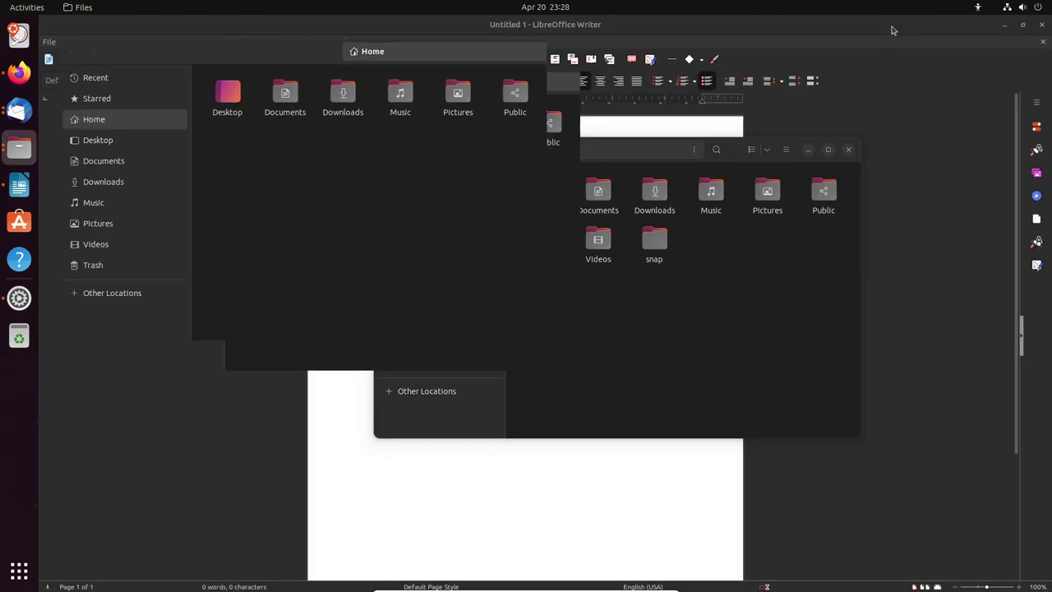
{"action": "double_click", "coordinate": [795, 30]}
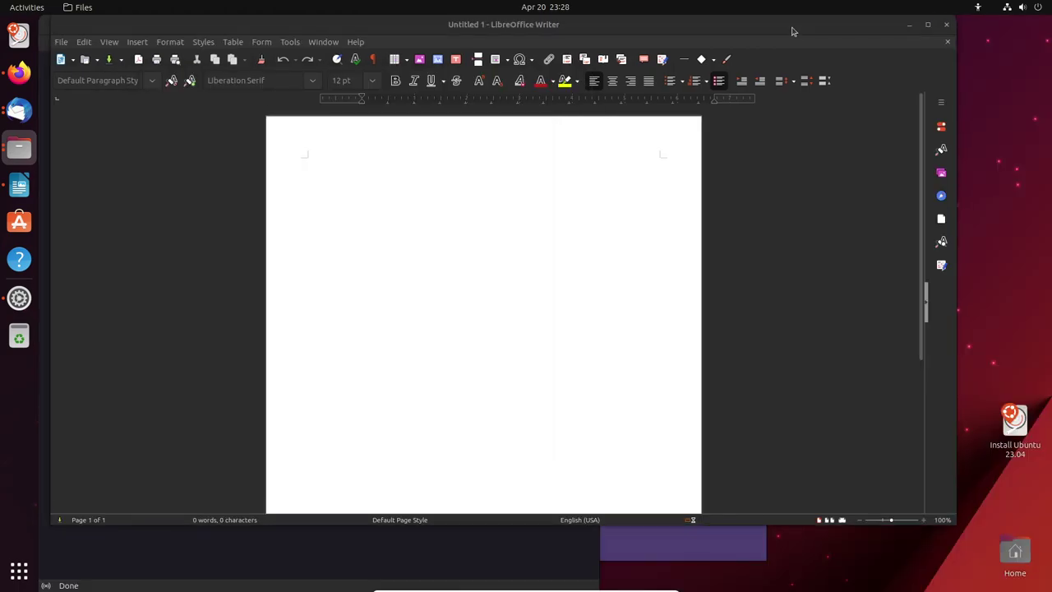
{"action": "left_click_drag", "start_coordinate": [693, 33], "coordinate": [938, 102]}
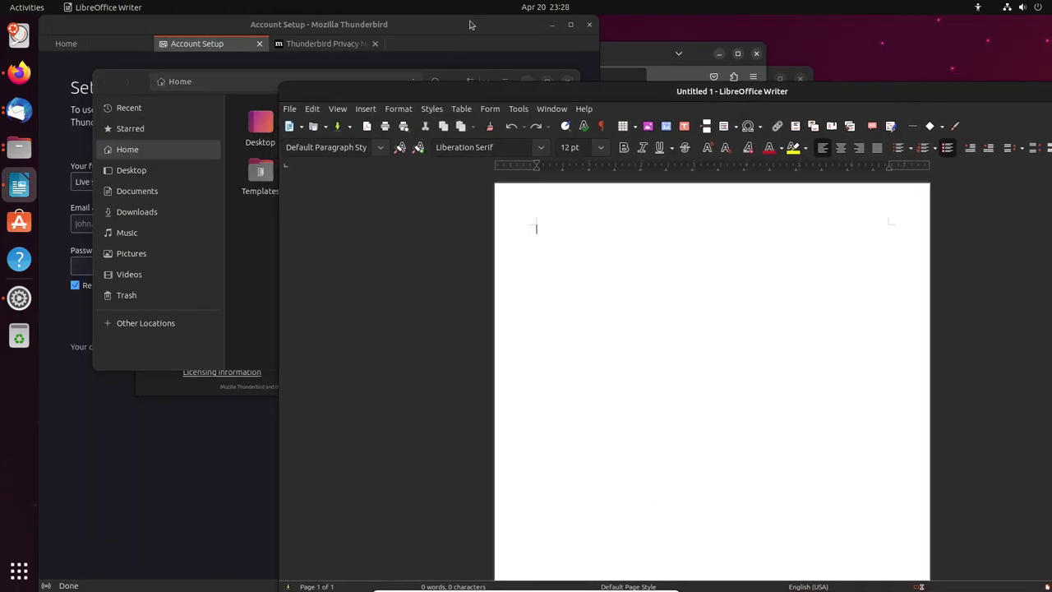
{"action": "left_click_drag", "start_coordinate": [473, 24], "coordinate": [706, 47]}
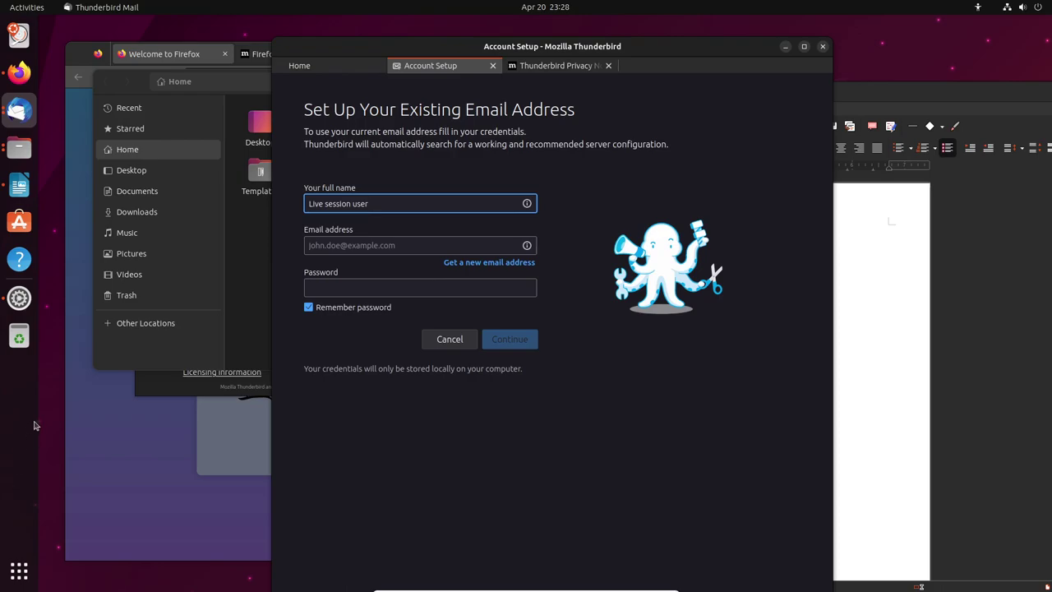
Step: Review the Files launcher's options once more and bring a Files window in front of Thunderbird
{"action": "left_click", "coordinate": [40, 378]}
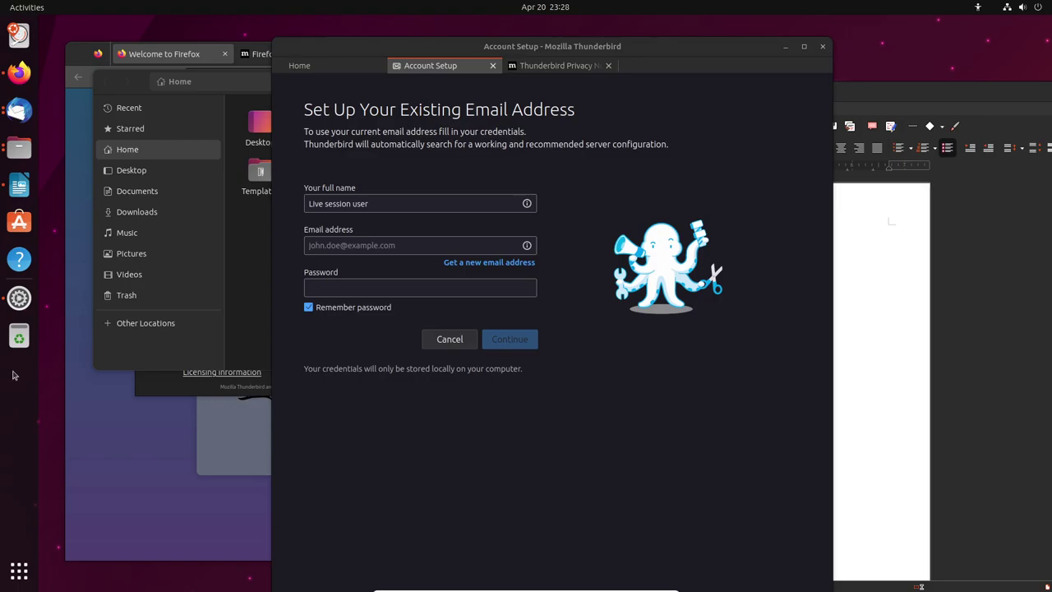
{"action": "right_click", "coordinate": [20, 159]}
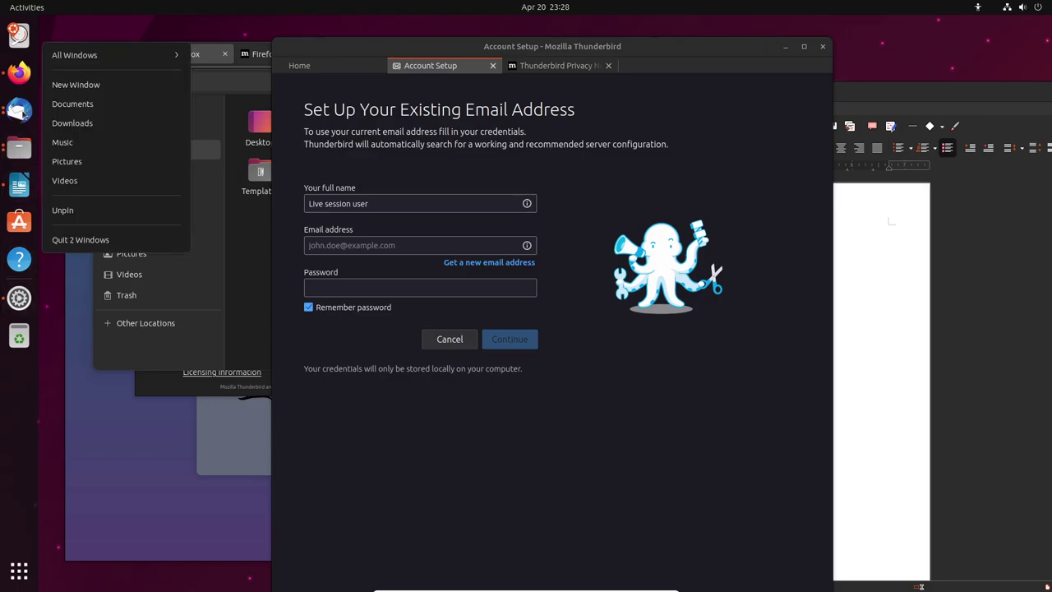
{"action": "left_click", "coordinate": [23, 114]}
{"action": "left_click", "coordinate": [26, 151]}
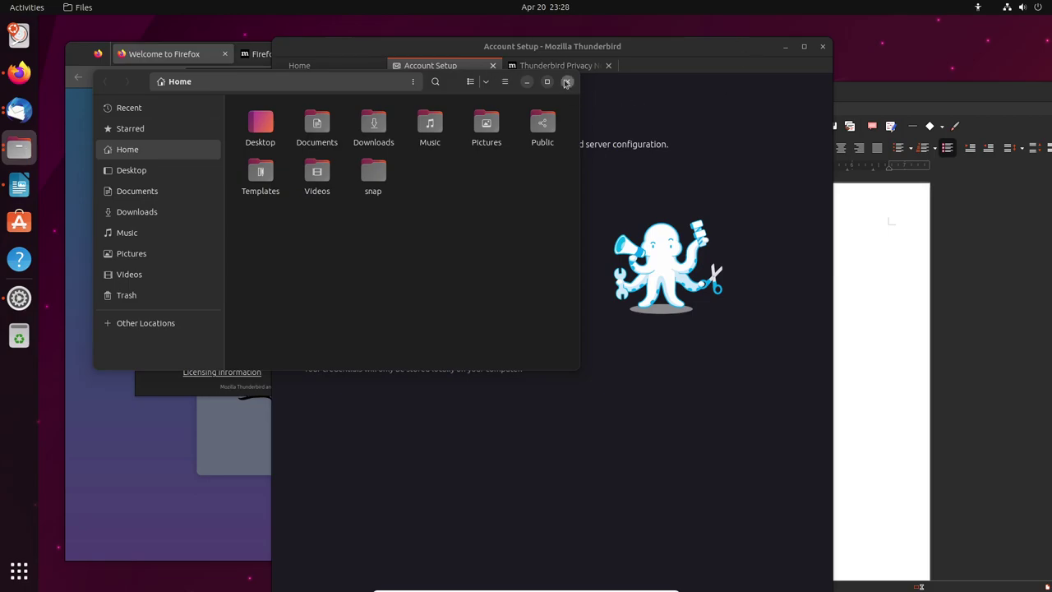
Step: Move the front Files window further towards the middle of the desktop and bring Thunderbird in front of it
{"action": "left_click_drag", "start_coordinate": [566, 82], "coordinate": [658, 96]}
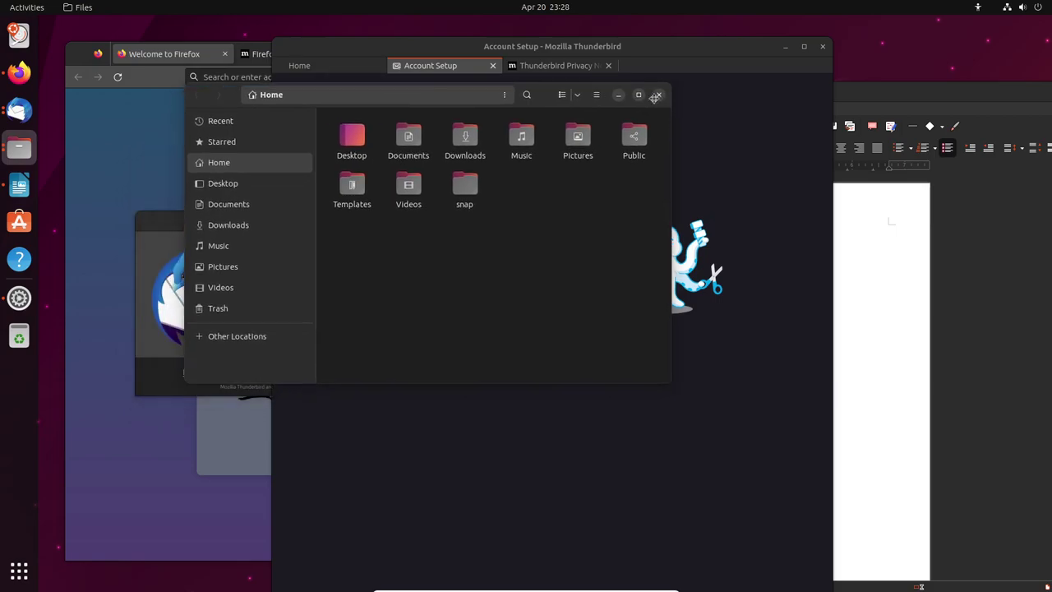
{"action": "left_click", "coordinate": [487, 542]}
Step: Search the applications for "ter", launch Terminal and pin it to the dash
{"action": "key", "text": "super"}
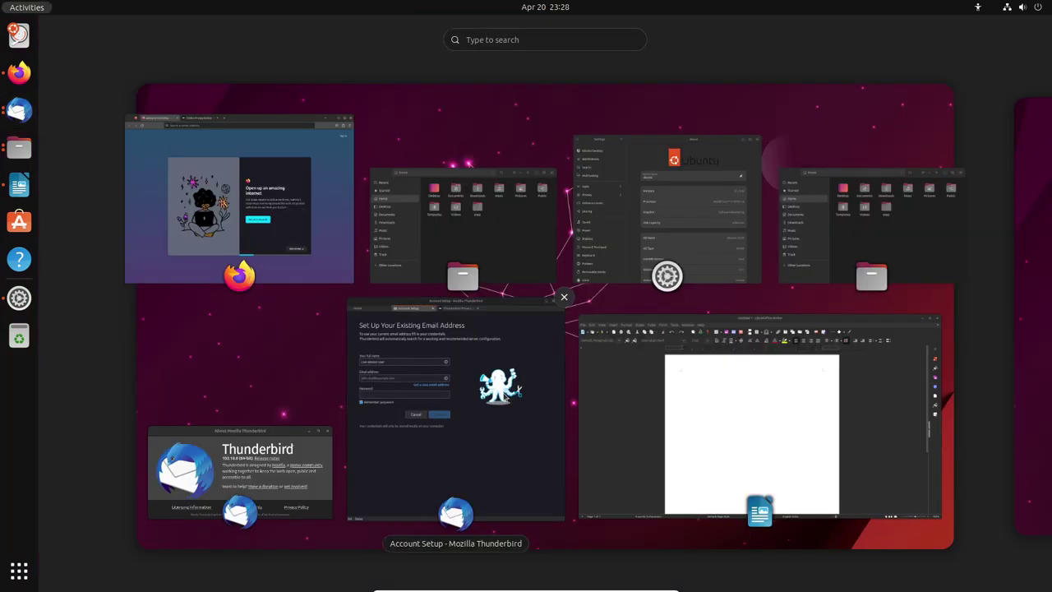
{"action": "type", "text": "ter"}
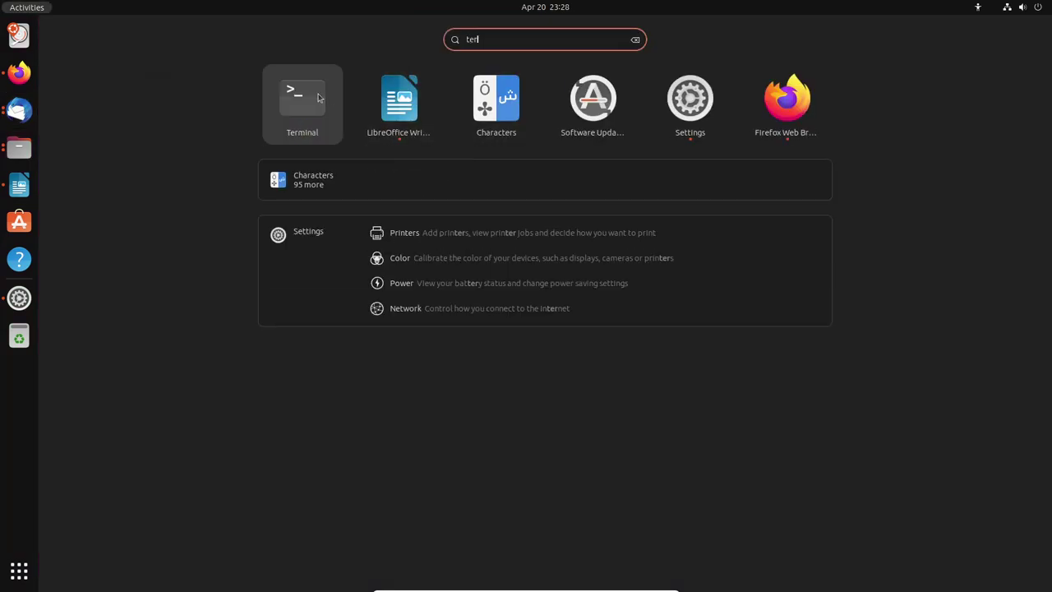
{"action": "key", "text": "Return"}
{"action": "right_click", "coordinate": [23, 298]}
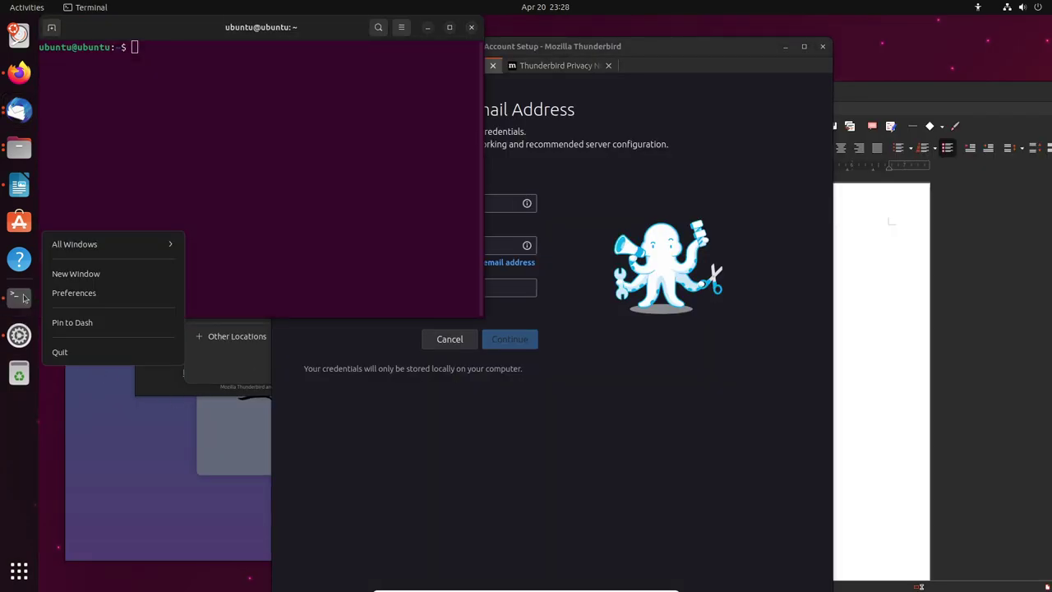
{"action": "left_click", "coordinate": [103, 326]}
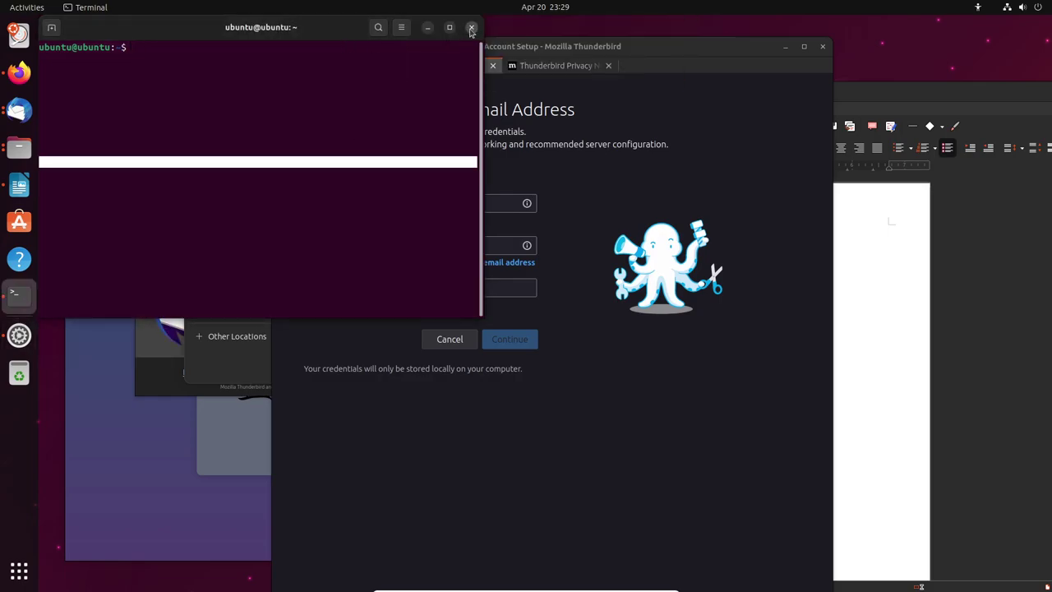
Step: Close the Terminal window, relaunch it from its pinned launcher and close it again
{"action": "left_click", "coordinate": [474, 27]}
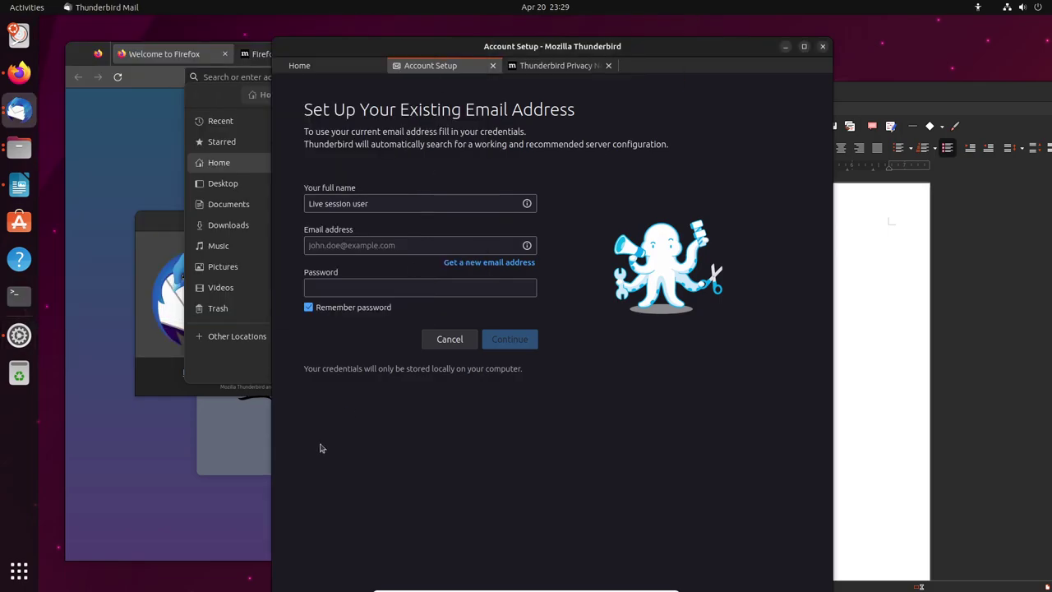
{"action": "left_click", "coordinate": [14, 297]}
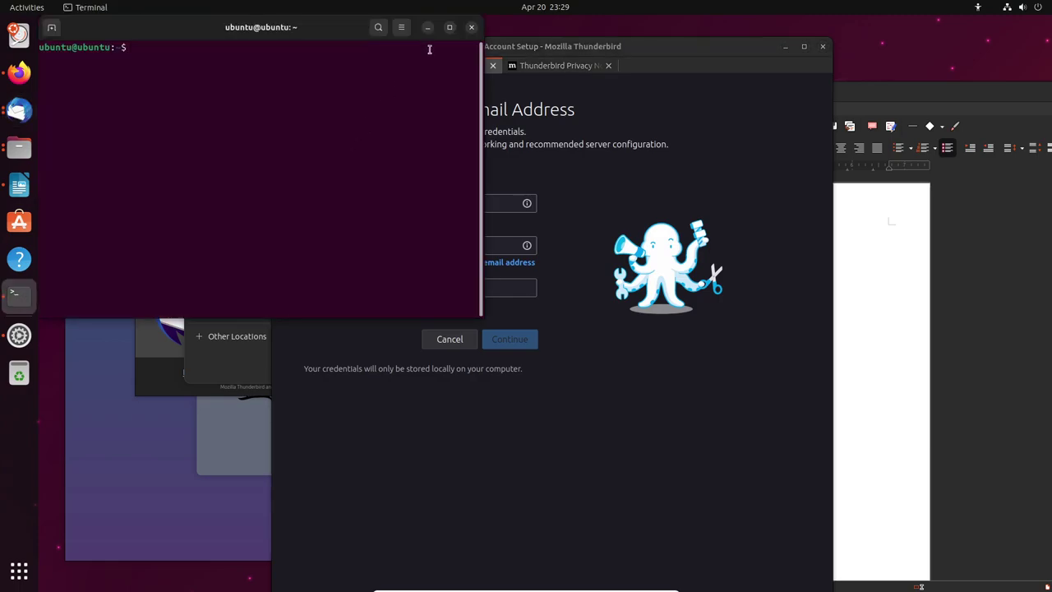
{"action": "left_click", "coordinate": [472, 28]}
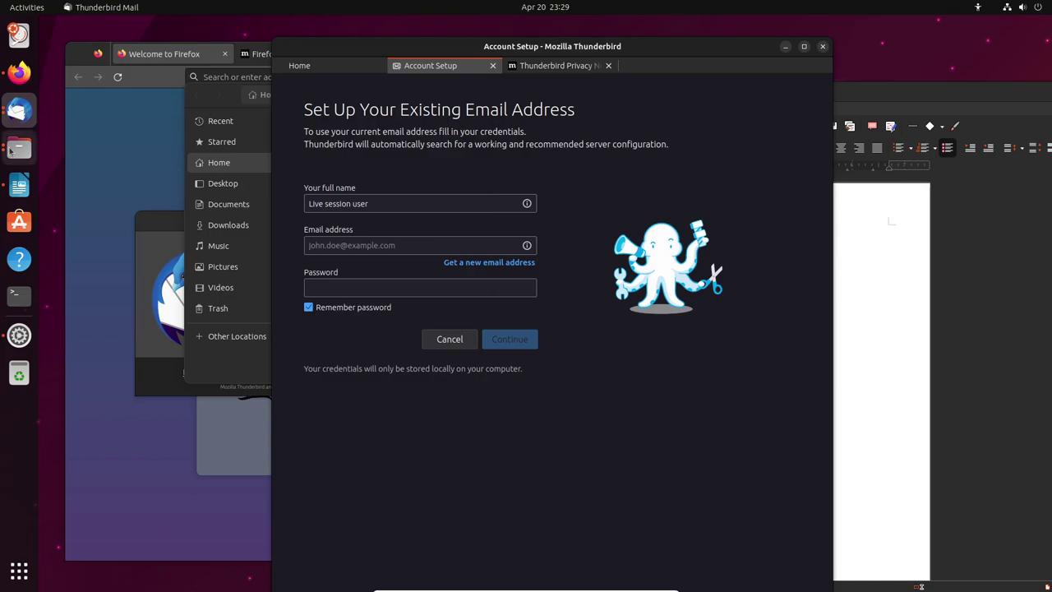
Step: Bring the Files window to the front and maximize it
{"action": "left_click", "coordinate": [19, 148]}
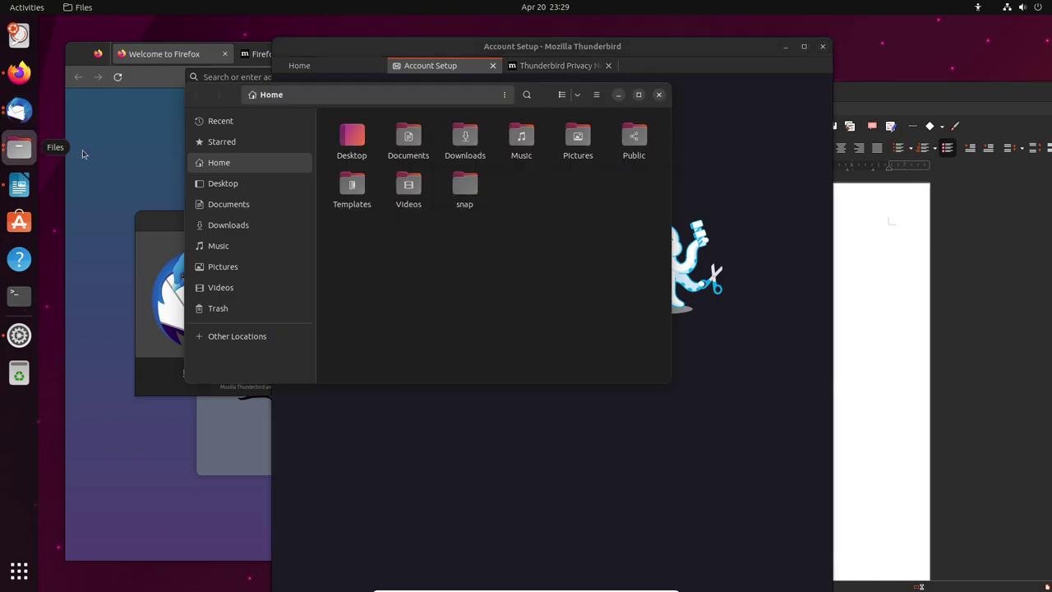
{"action": "double_click", "coordinate": [228, 97]}
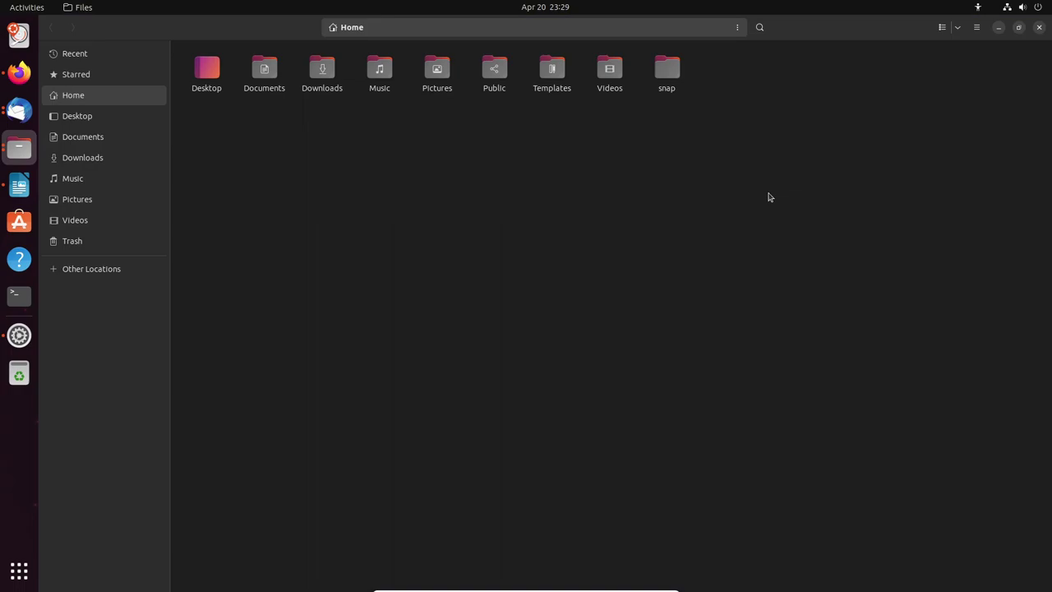
Step: Try the list view on the Home folder, return to grid view and review the available sort orders
{"action": "left_click", "coordinate": [942, 28]}
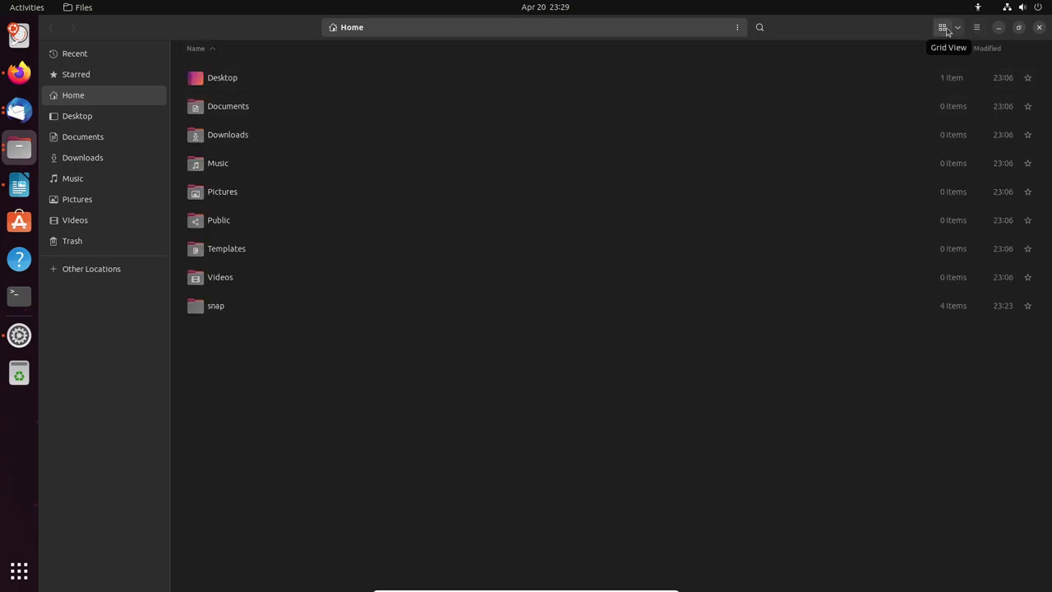
{"action": "left_click", "coordinate": [976, 28]}
{"action": "left_click", "coordinate": [976, 27]}
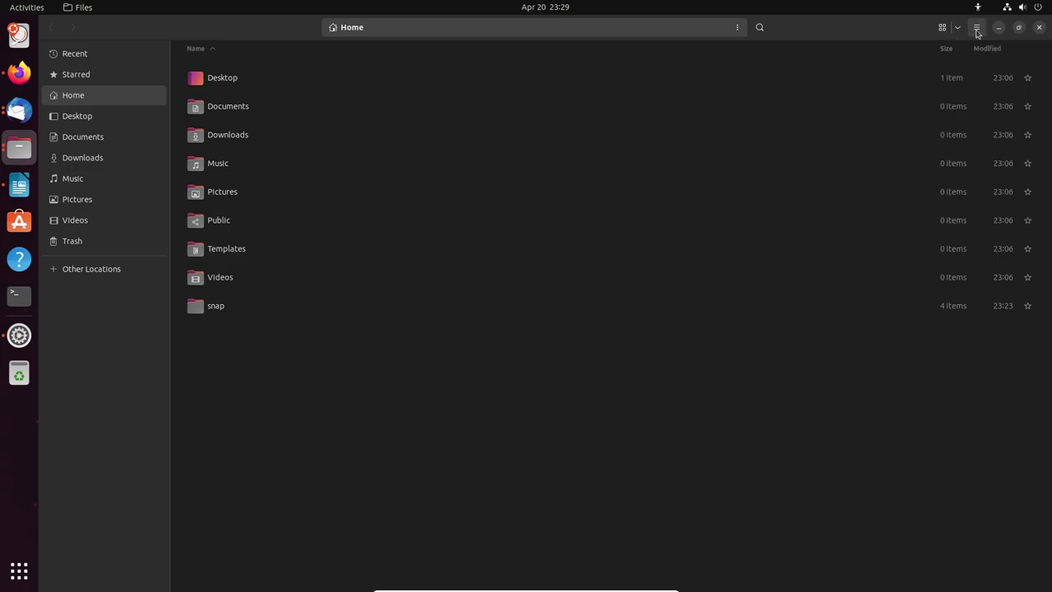
{"action": "left_click", "coordinate": [942, 27]}
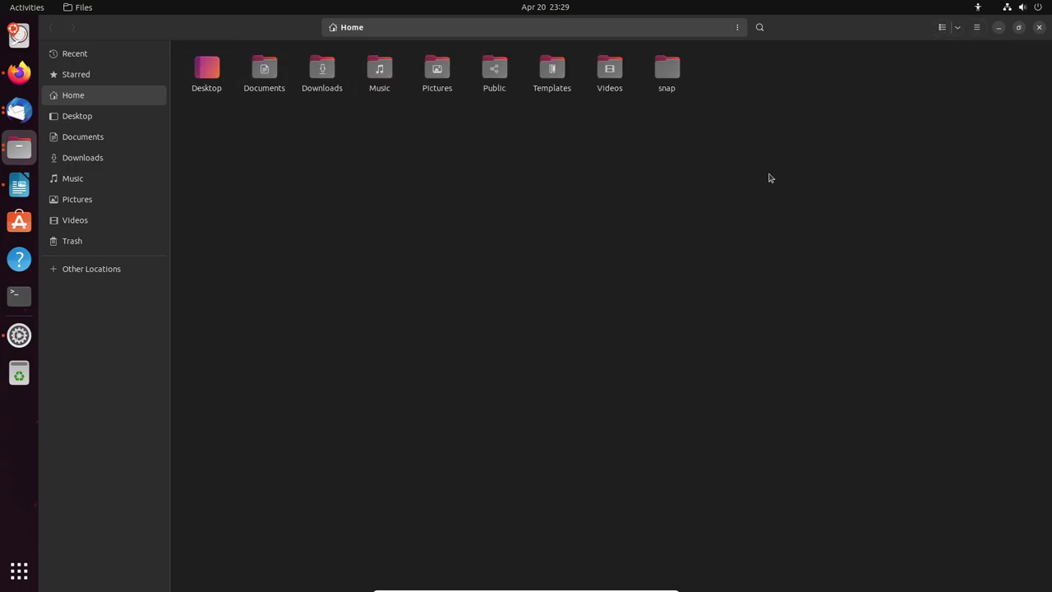
{"action": "left_click", "coordinate": [959, 27]}
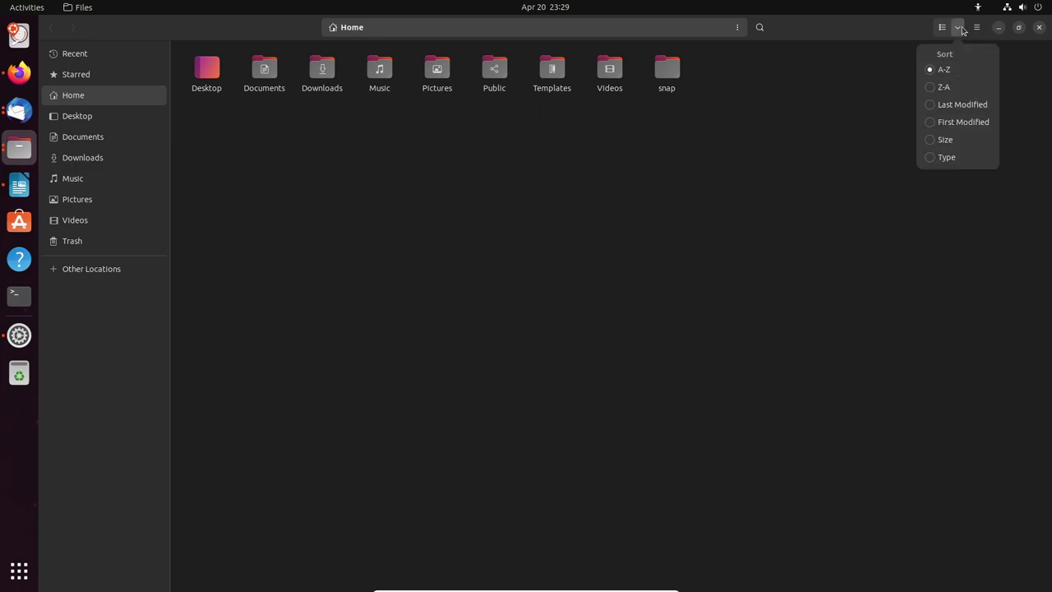
{"action": "left_click", "coordinate": [595, 233]}
Step: Alternate the Home folder between list view and grid view several times to compare them, finishing in grid view
{"action": "key", "text": "ctrl+1"}
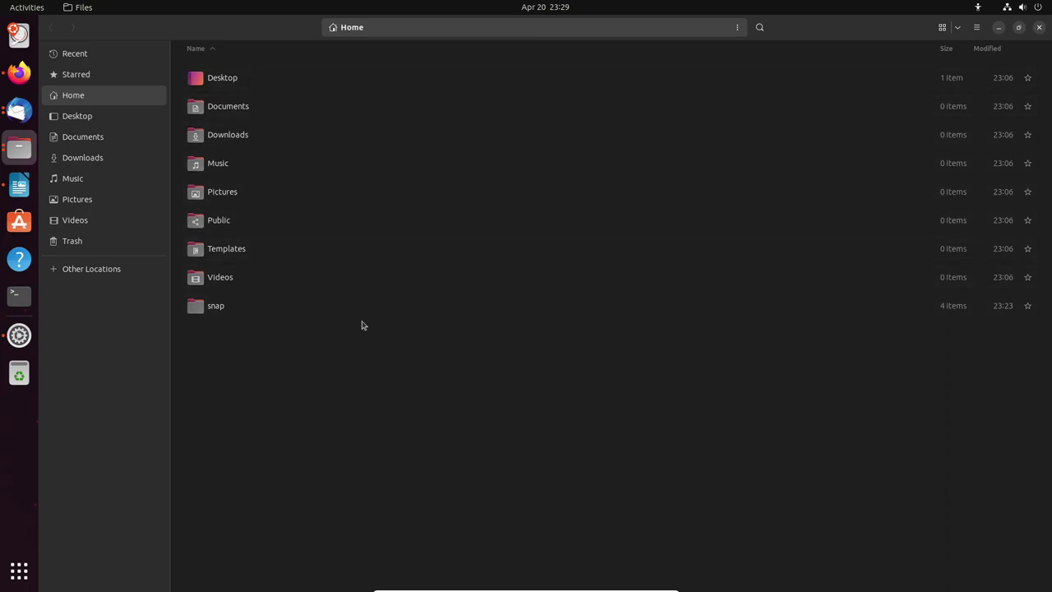
{"action": "key", "text": "ctrl+2"}
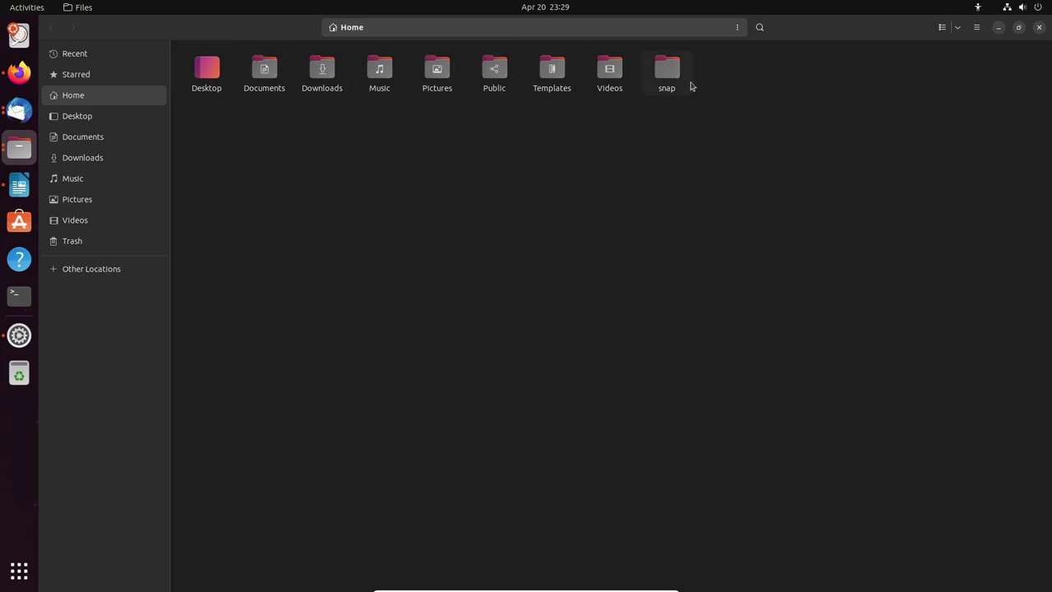
{"action": "key", "text": "ctrl+1"}
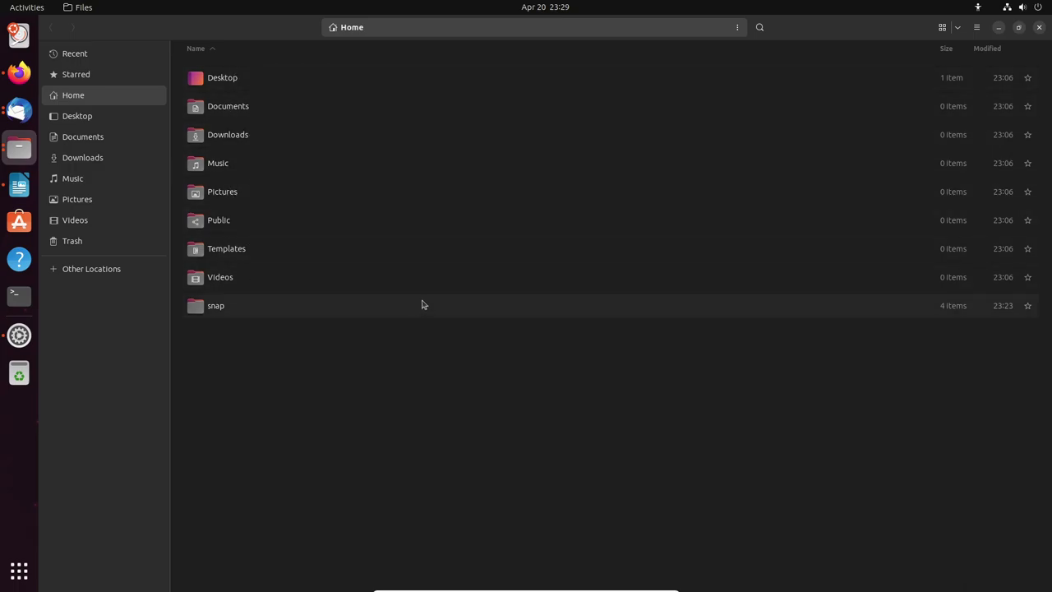
{"action": "key", "text": "ctrl+2"}
{"action": "key", "text": "ctrl+1"}
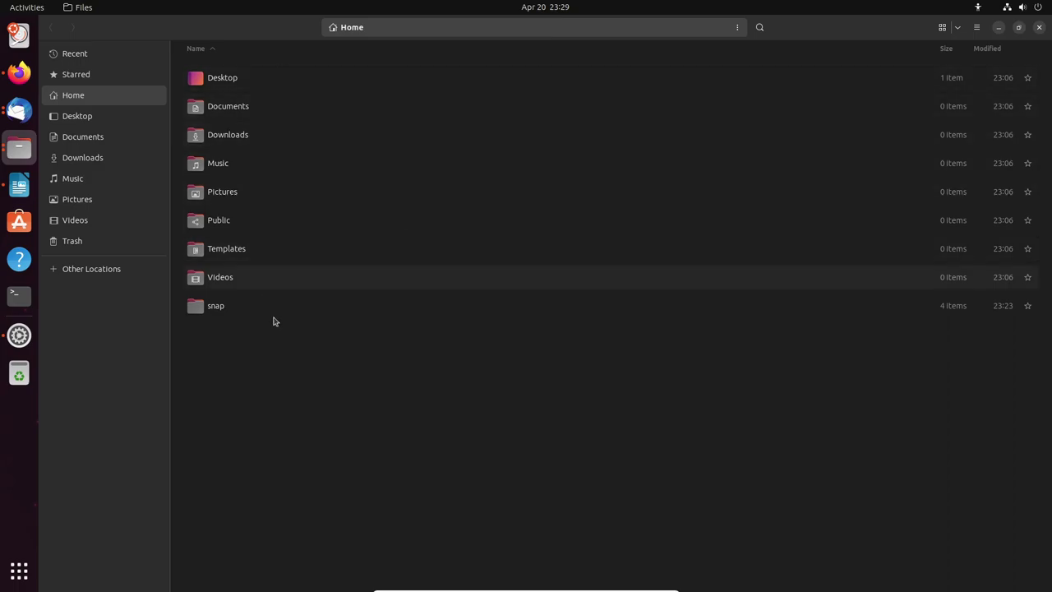
{"action": "key", "text": "ctrl+2"}
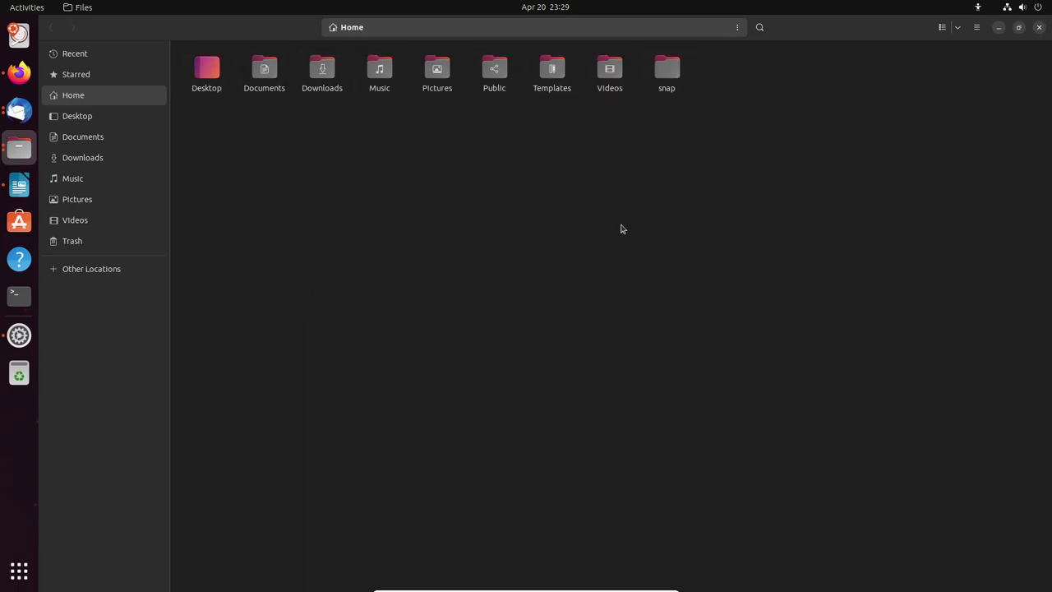
{"action": "key", "text": "ctrl+1"}
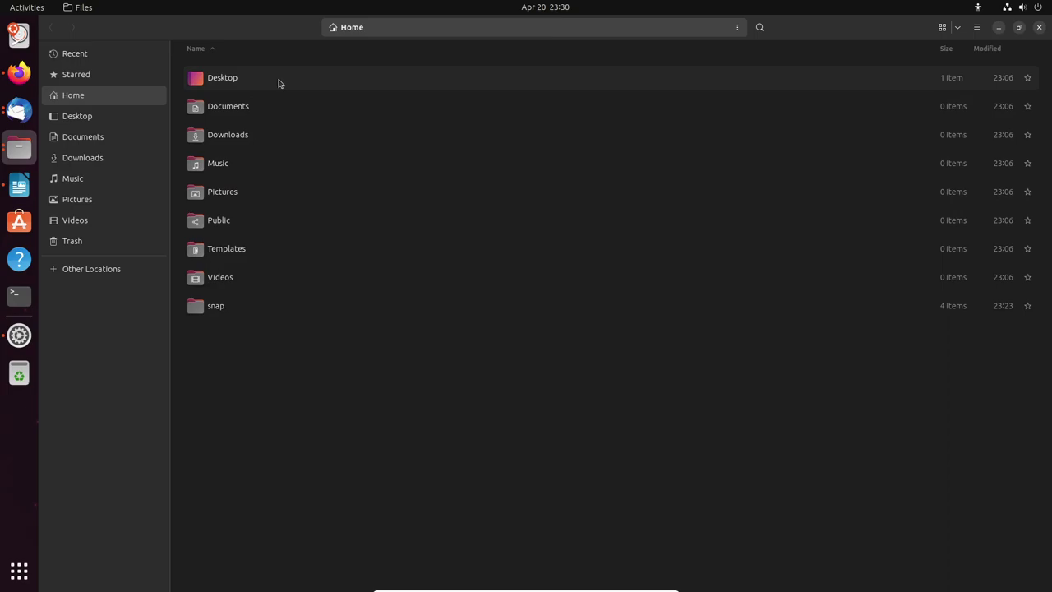
{"action": "key", "text": "ctrl+2"}
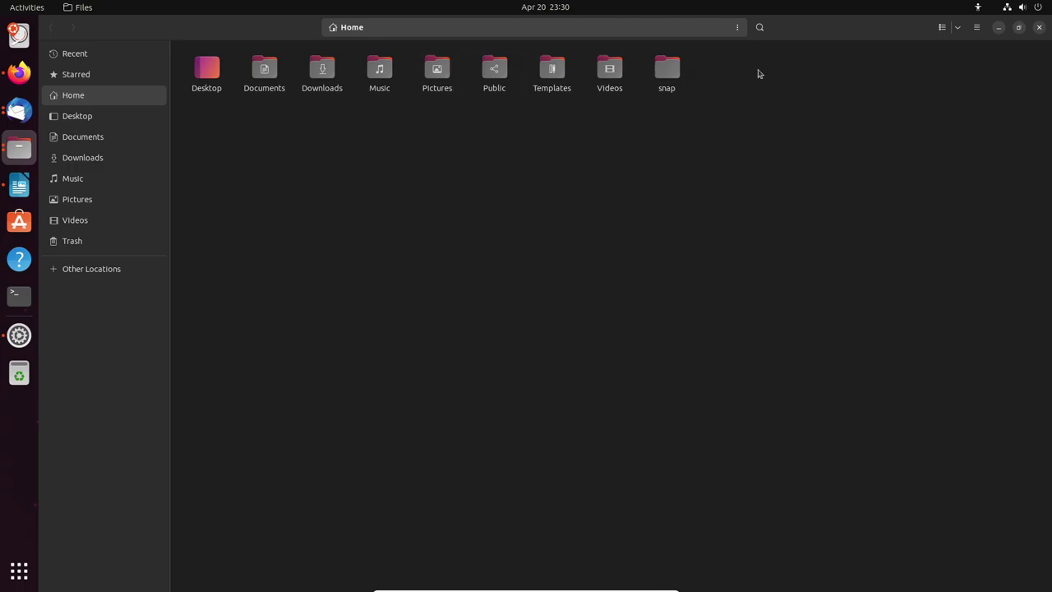
Step: Review the Files preferences down to the Grid View Captions section and close them
{"action": "left_click", "coordinate": [977, 27]}
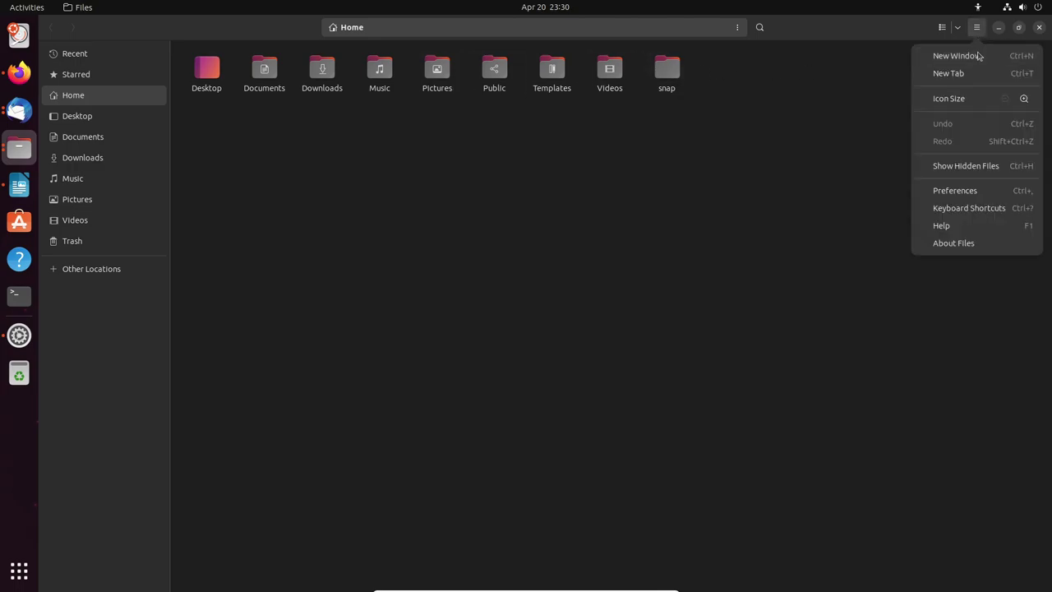
{"action": "left_click", "coordinate": [986, 197]}
{"action": "scroll", "coordinate": [704, 329], "scroll_direction": "down", "scroll_amount": 2}
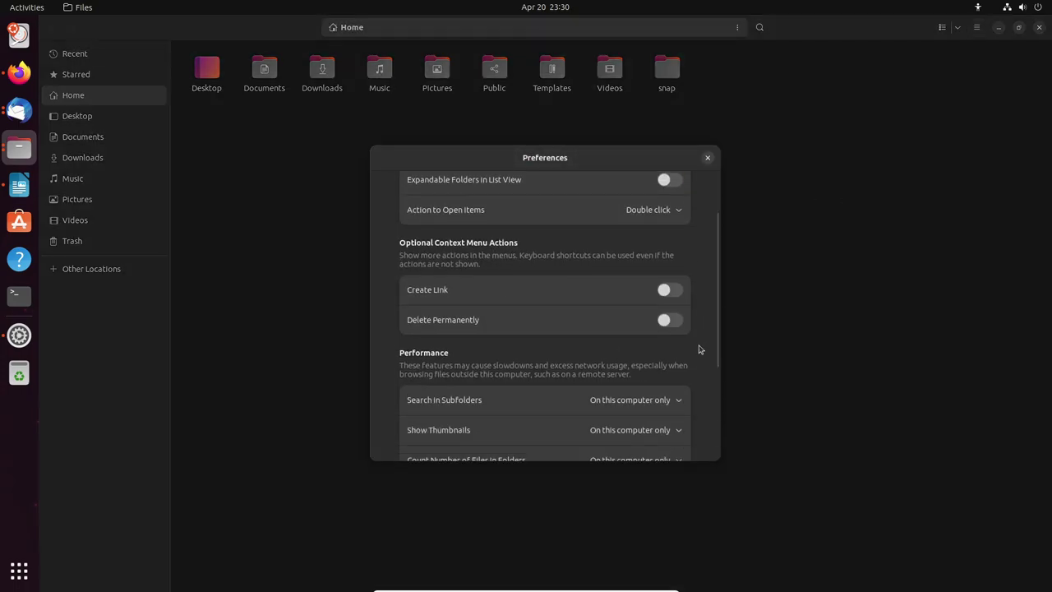
{"action": "scroll", "coordinate": [700, 352], "scroll_direction": "down", "scroll_amount": 4}
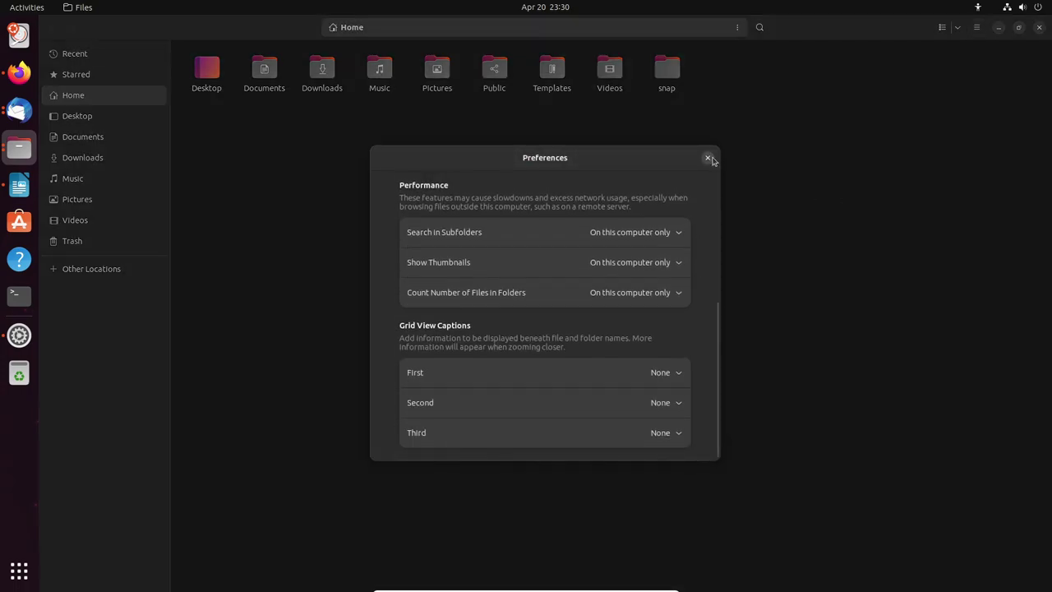
{"action": "left_click", "coordinate": [709, 157]}
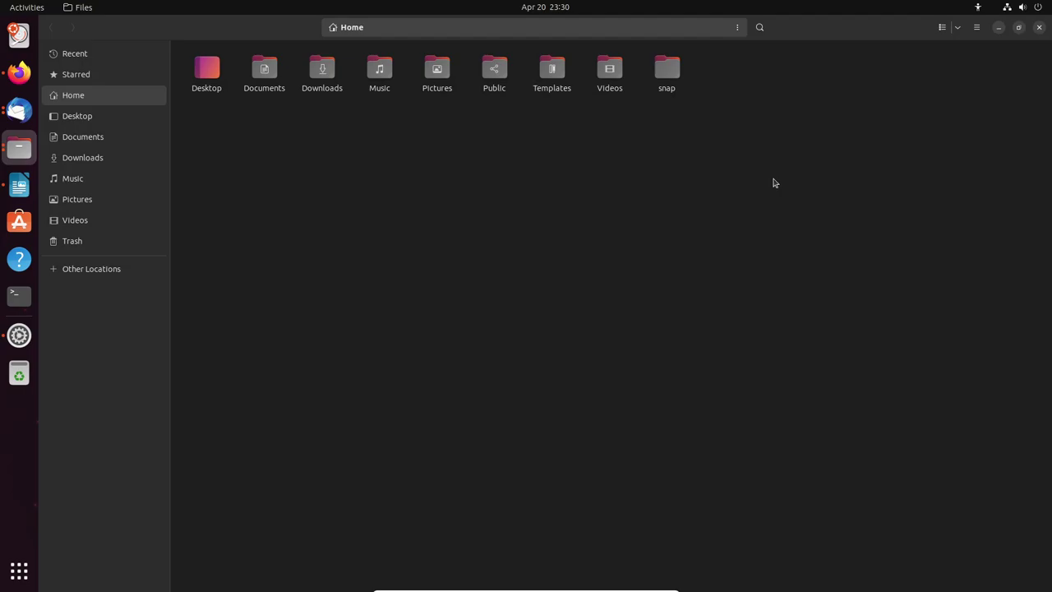
Step: Open a second Home tab in Files and check the context options for its empty area
{"action": "key", "text": "ctrl+t"}
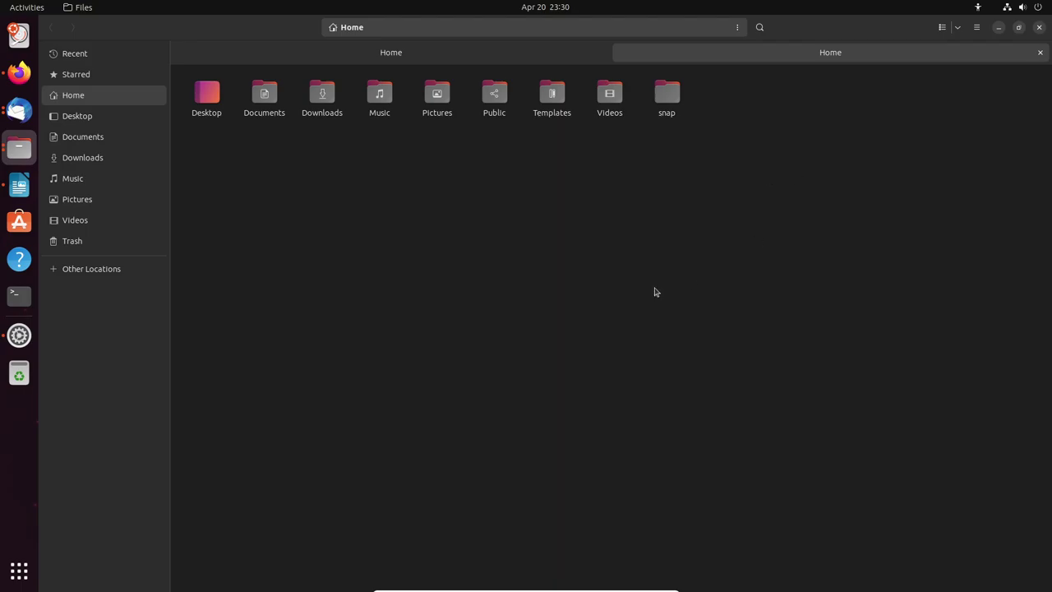
{"action": "right_click", "coordinate": [474, 169]}
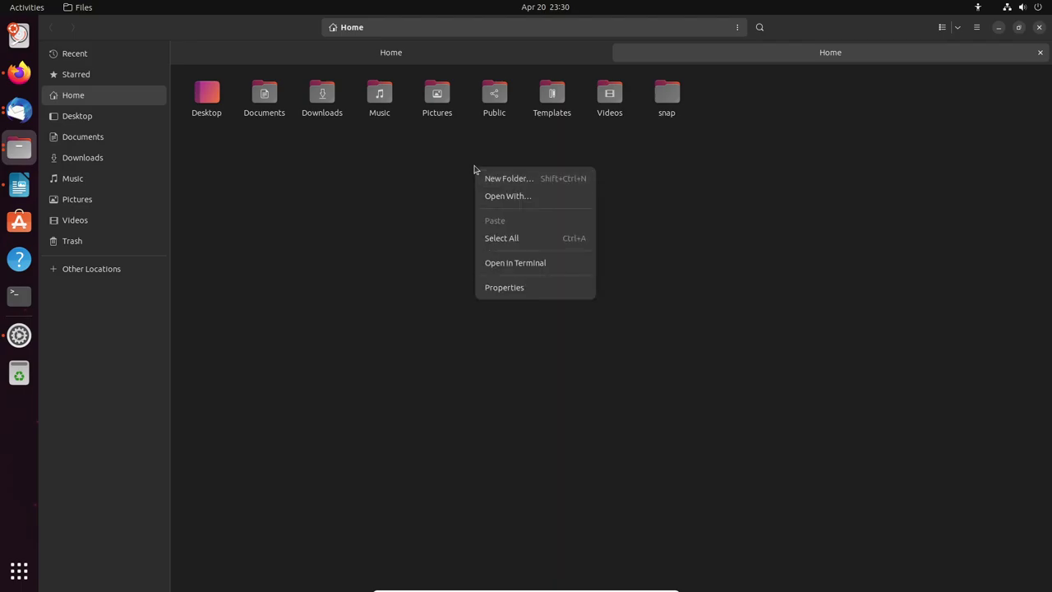
{"action": "left_click", "coordinate": [629, 196]}
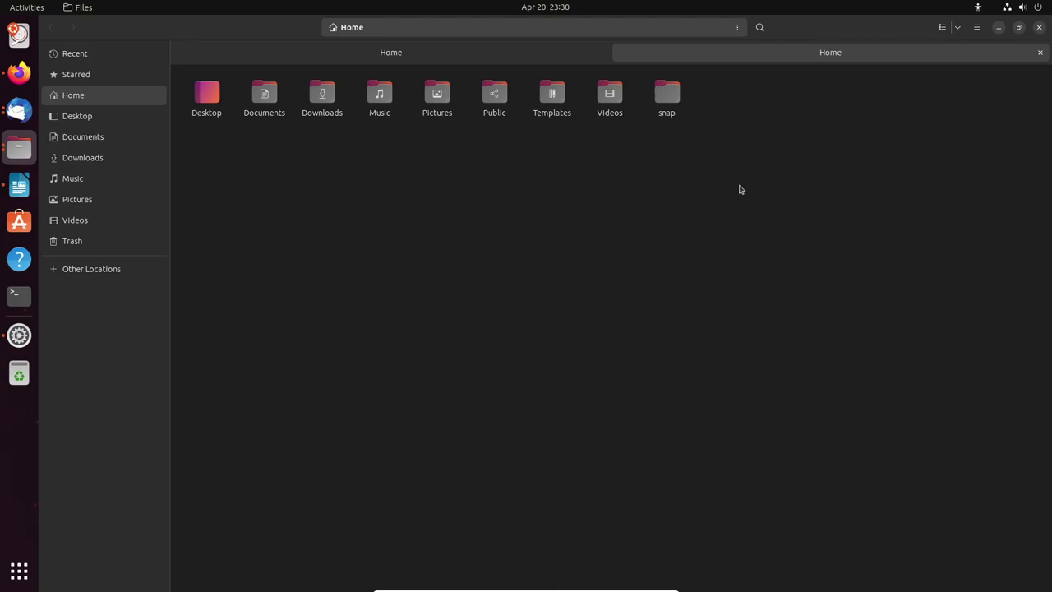
Step: Tile the Files window to the left half of the desktop and view the overview of open windows
{"action": "key", "text": "super+Left"}
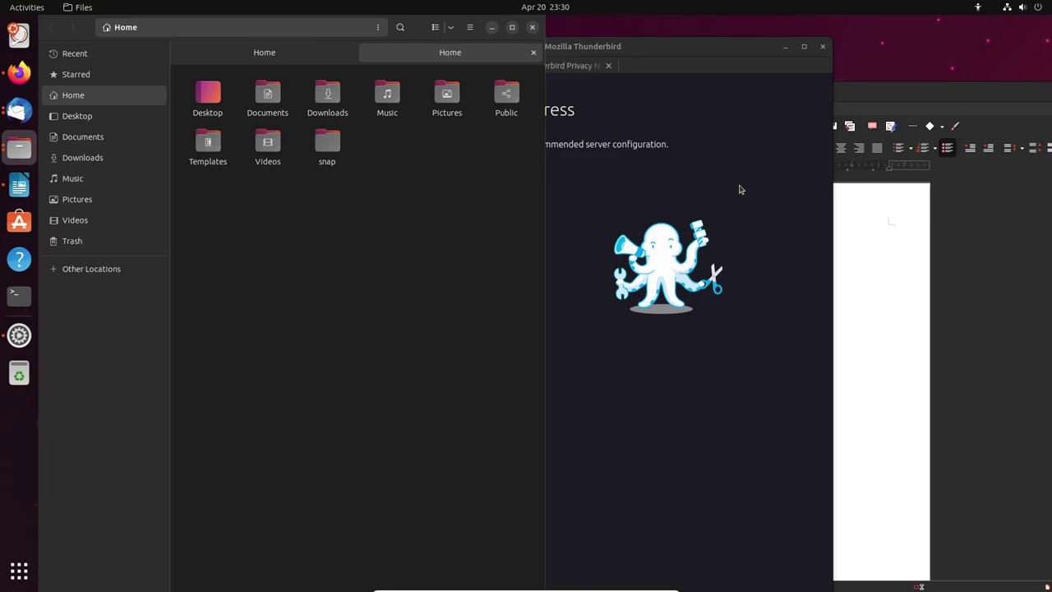
{"action": "key", "text": "super"}
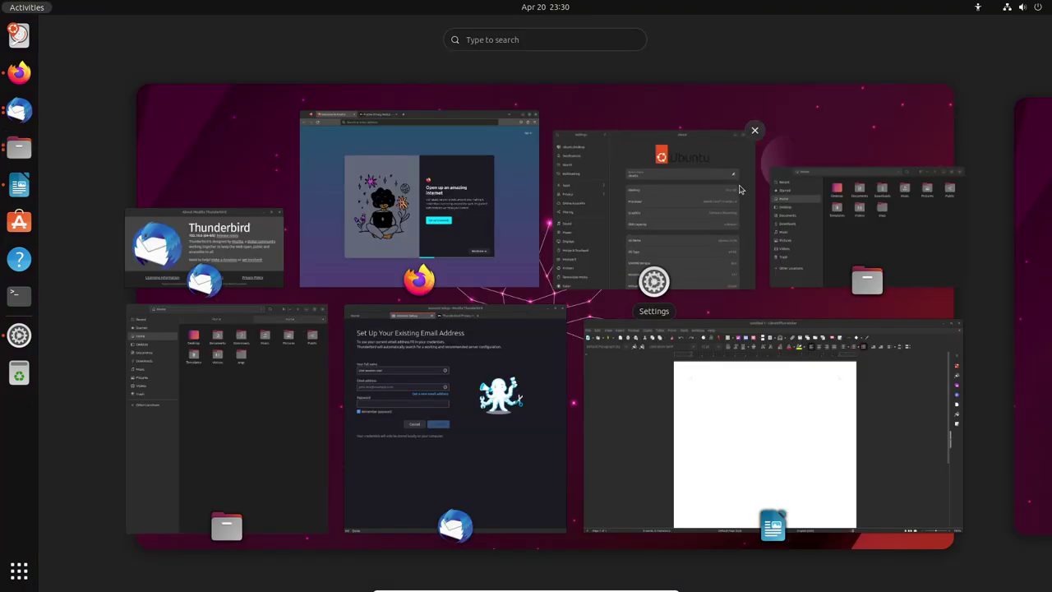
{"action": "key", "text": "super"}
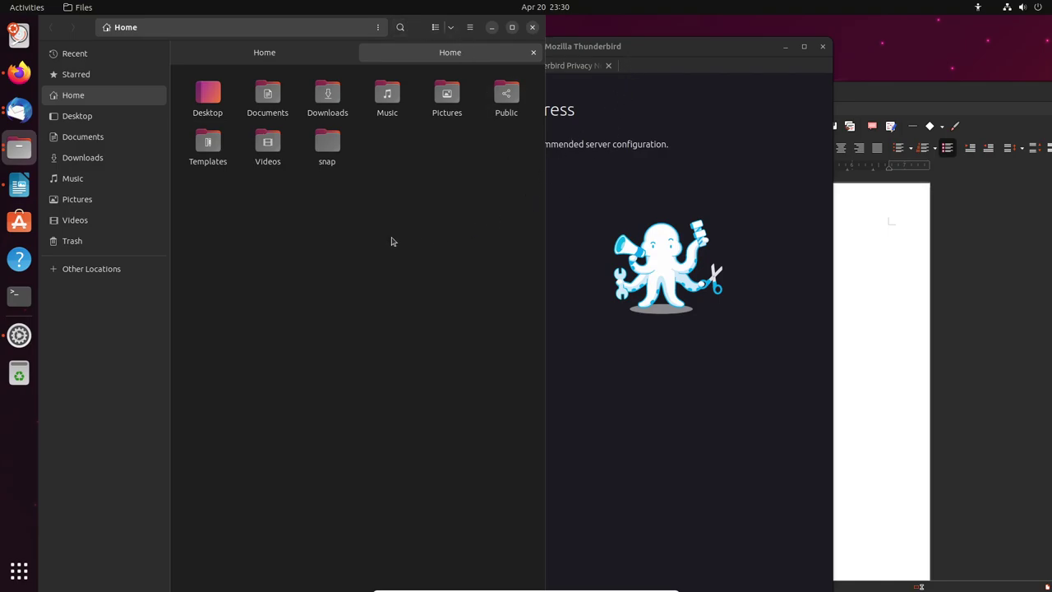
Step: Switch to the other Files window and tile it to the right half of the desktop
{"action": "key", "text": "alt+Tab"}
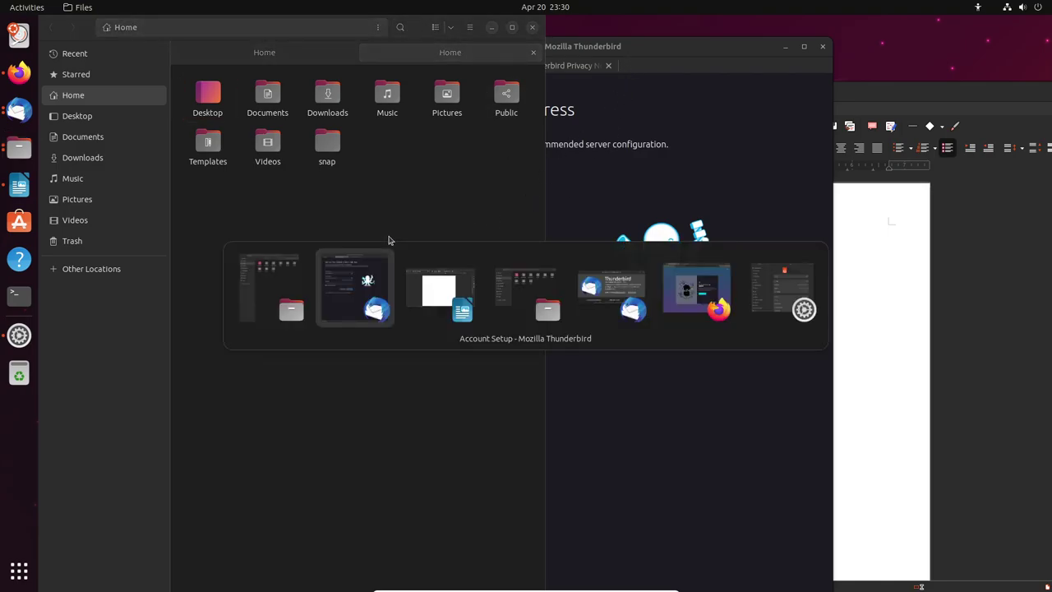
{"action": "key", "text": "alt+Tab"}
{"action": "key", "text": "alt+Tab"}
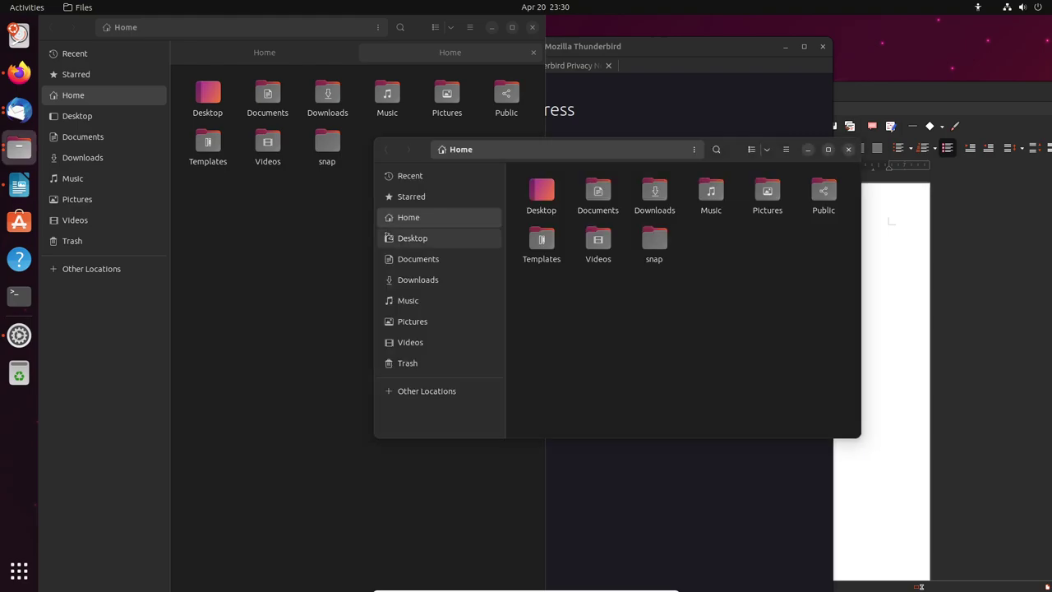
{"action": "key", "text": "super+Right"}
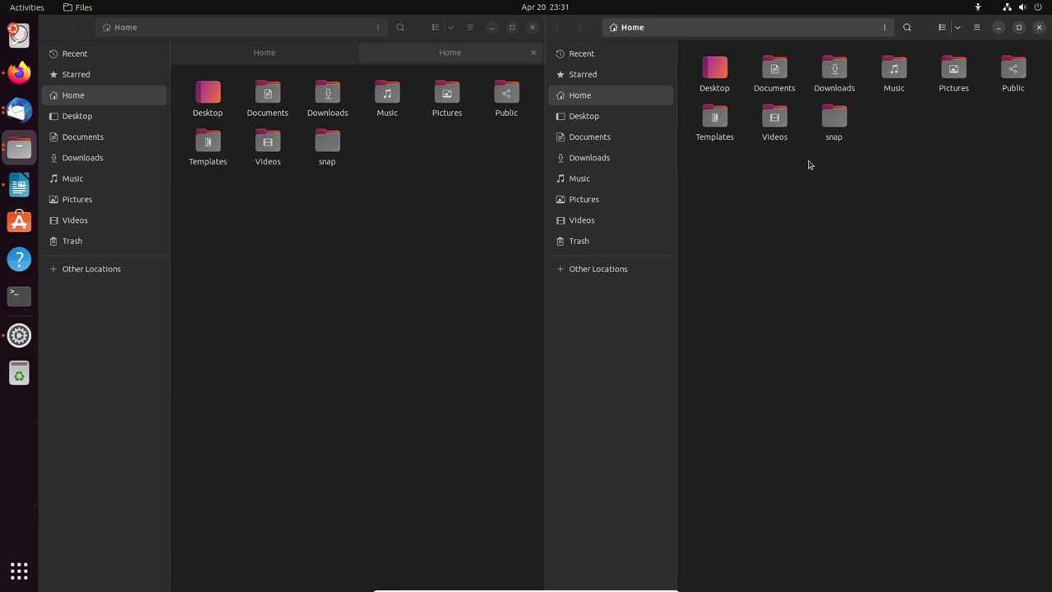
Step: Switch to the LibreOffice Writer window and tile it to the right half, beside the Files window
{"action": "key", "text": "Tab"}
{"action": "key", "text": "Tab"}
{"action": "left_click", "coordinate": [862, 230]}
{"action": "key", "text": "alt+Tab"}
{"action": "key", "text": "alt+Tab"}
{"action": "key", "text": "alt+Tab"}
{"action": "key", "text": "super+Right"}
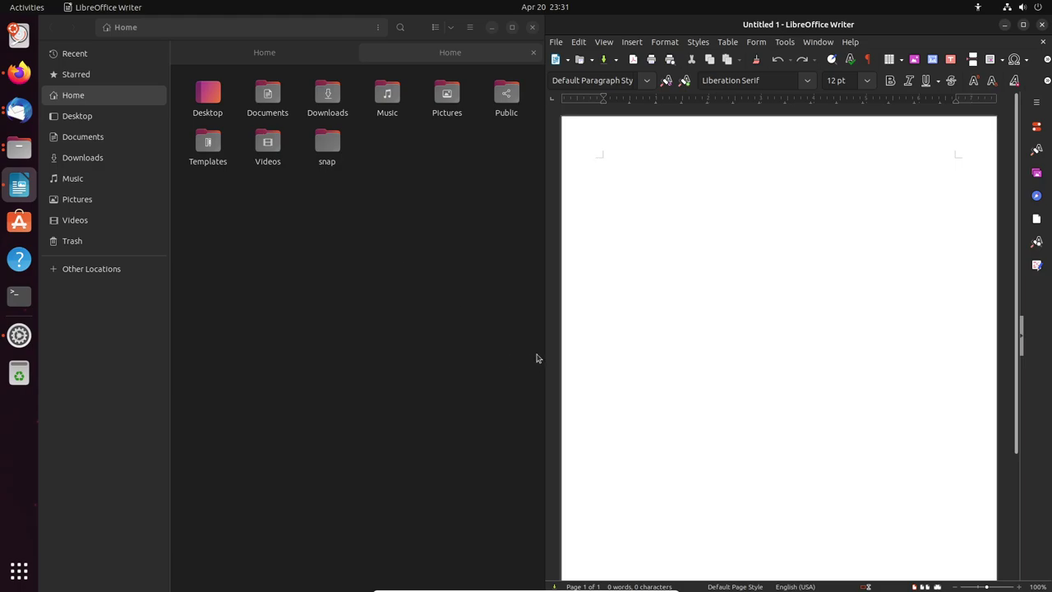
Step: Open the Calendar app and bring up the new-event form for April 20, leaving it without adding an event
{"action": "left_click", "coordinate": [19, 572]}
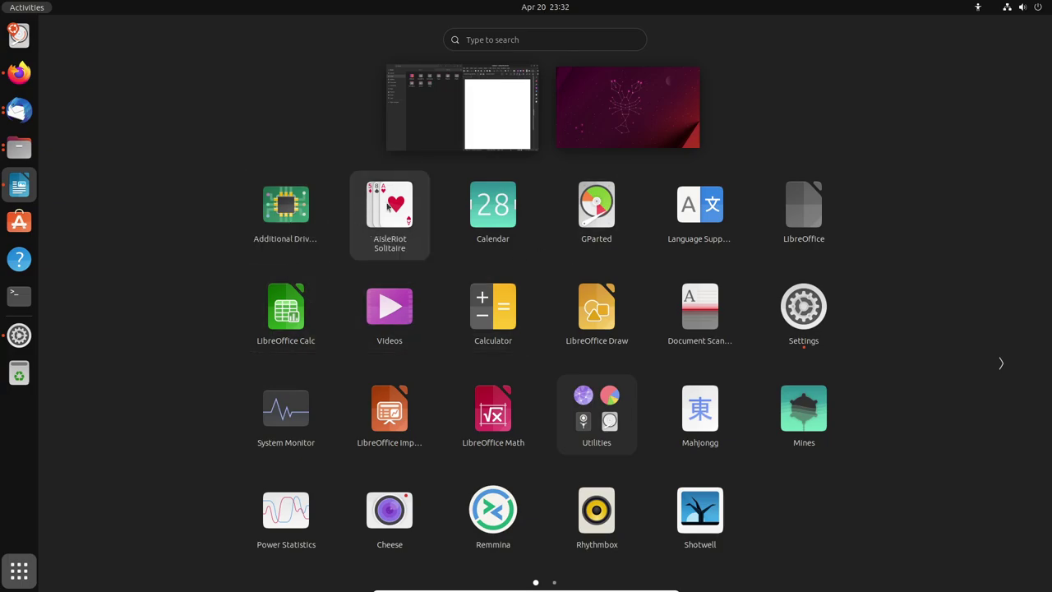
{"action": "left_click", "coordinate": [497, 207]}
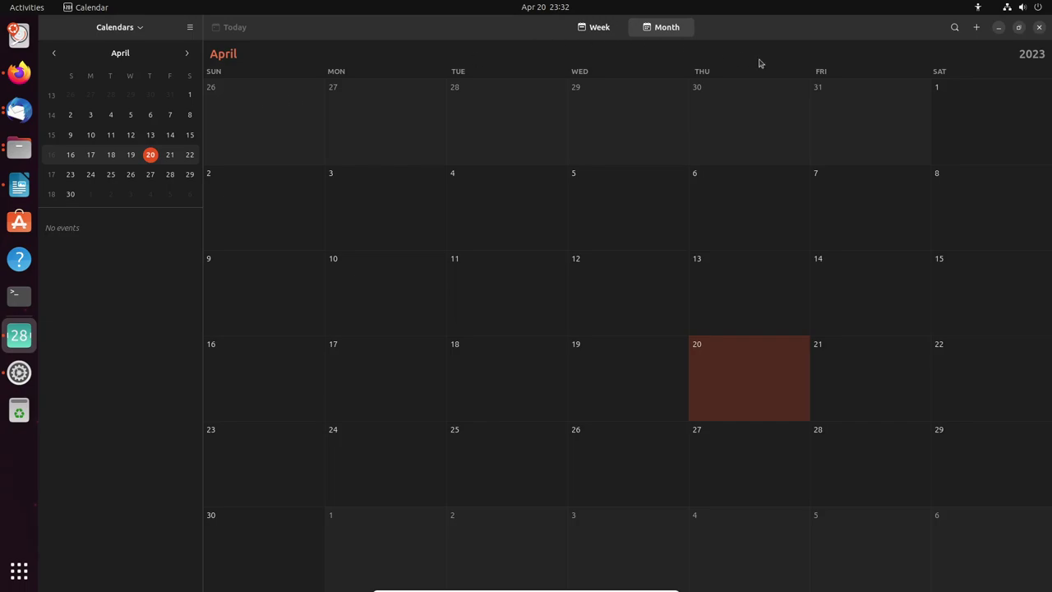
{"action": "left_click", "coordinate": [755, 381]}
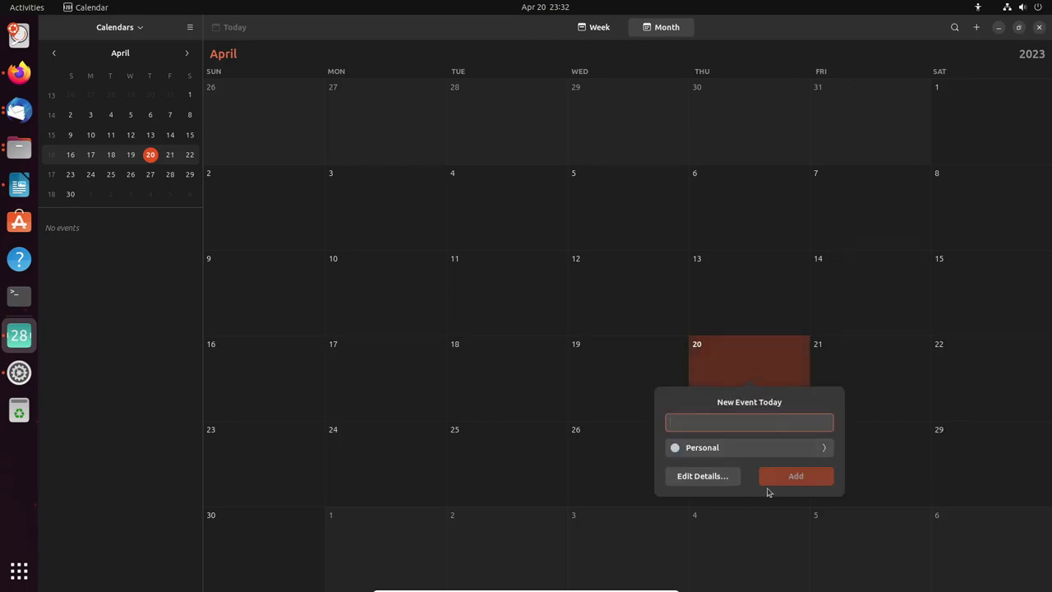
{"action": "left_click", "coordinate": [914, 356]}
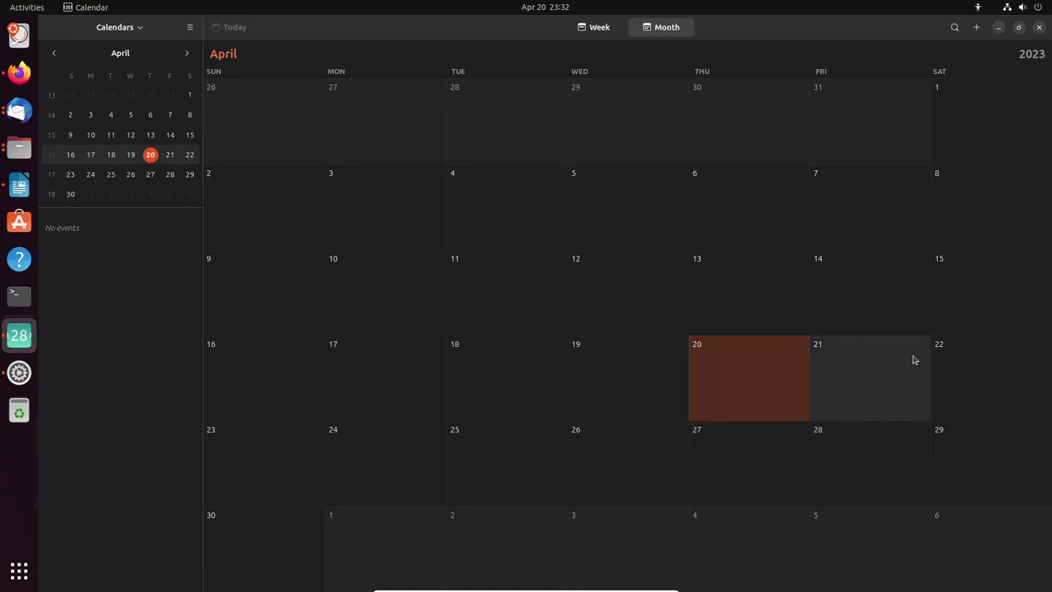
{"action": "key", "text": "Escape"}
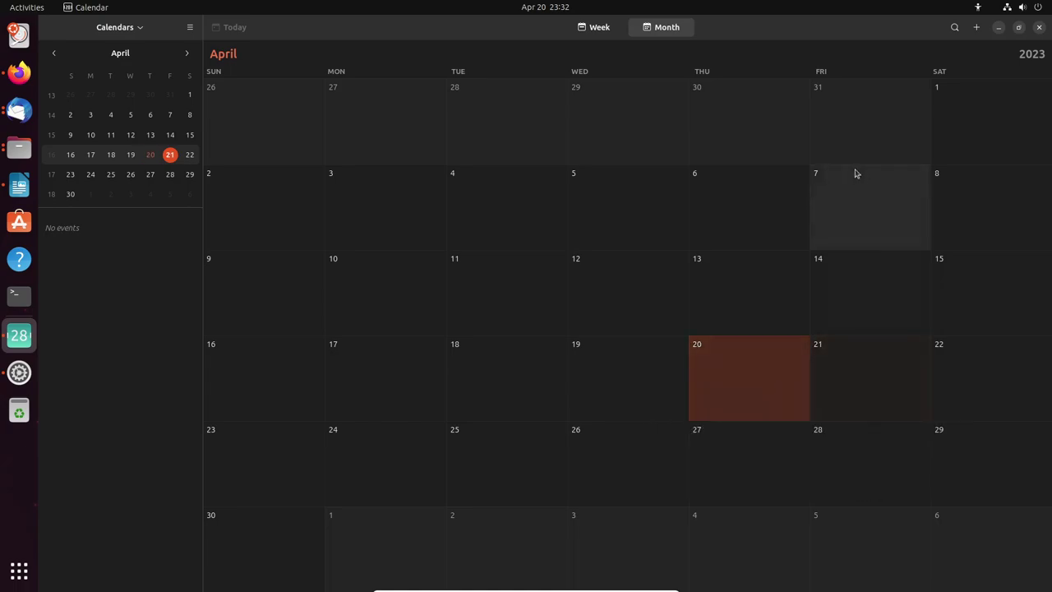
{"action": "key", "text": "alt+Tab"}
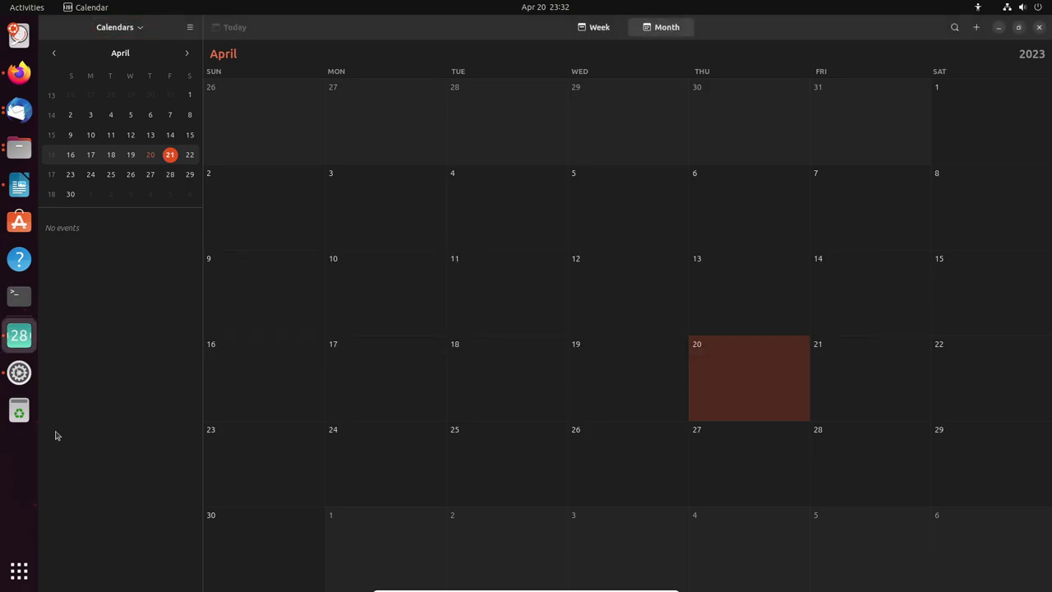
Step: Open Logs from the Utilities folder, view the All, System and Security categories, and close it
{"action": "left_click", "coordinate": [19, 571]}
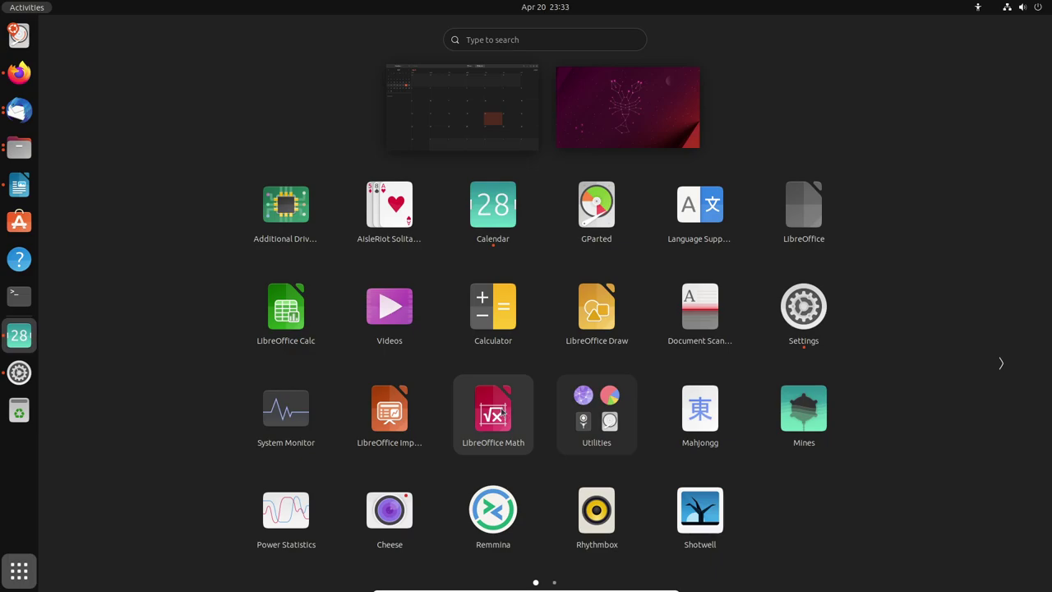
{"action": "left_click", "coordinate": [602, 409]}
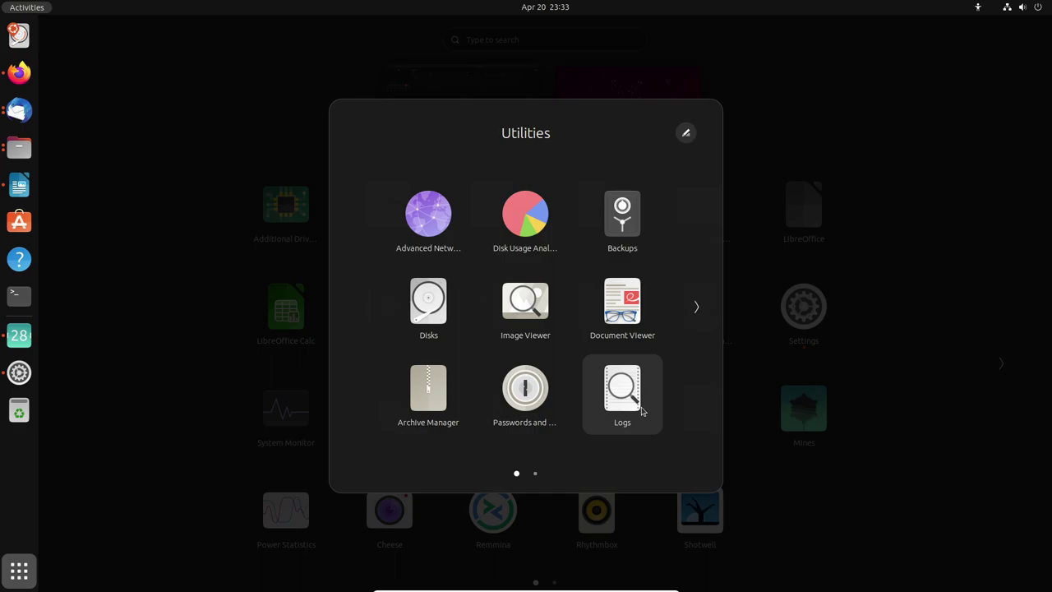
{"action": "left_click", "coordinate": [642, 410]}
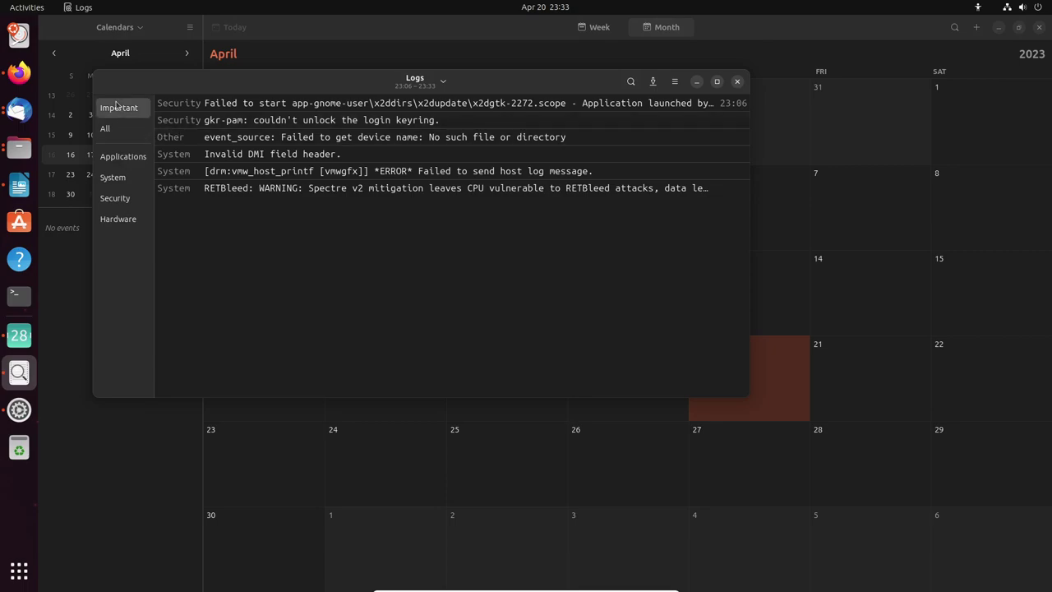
{"action": "left_click", "coordinate": [123, 129]}
{"action": "left_click", "coordinate": [129, 175]}
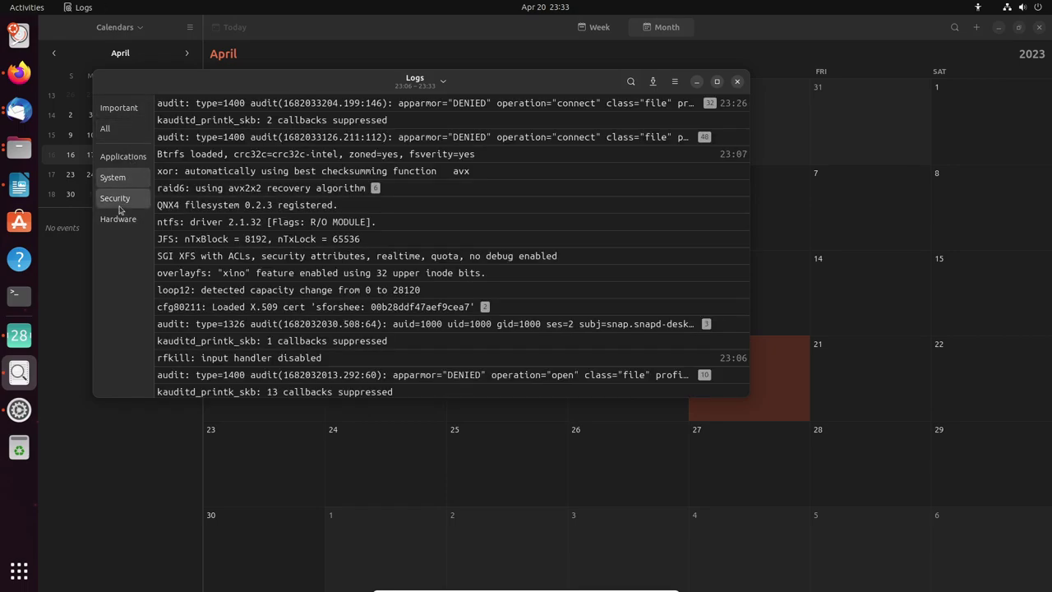
{"action": "left_click", "coordinate": [115, 198]}
{"action": "left_click", "coordinate": [738, 82]}
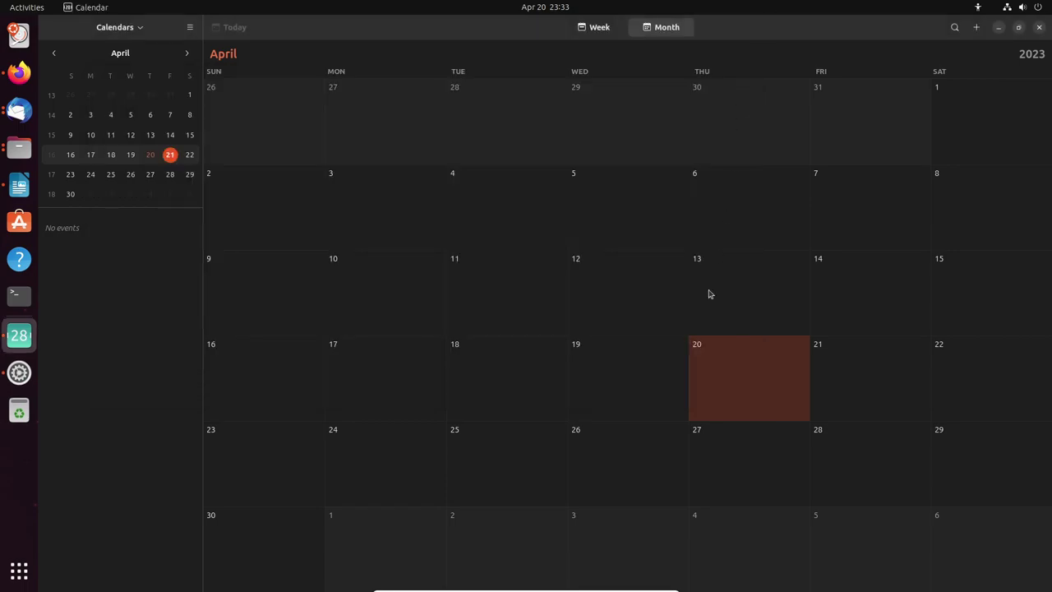
Step: Open Characters from the Utilities folder, browse emoji categories including Travel & Places and Objects, and close it
{"action": "left_click", "coordinate": [18, 573]}
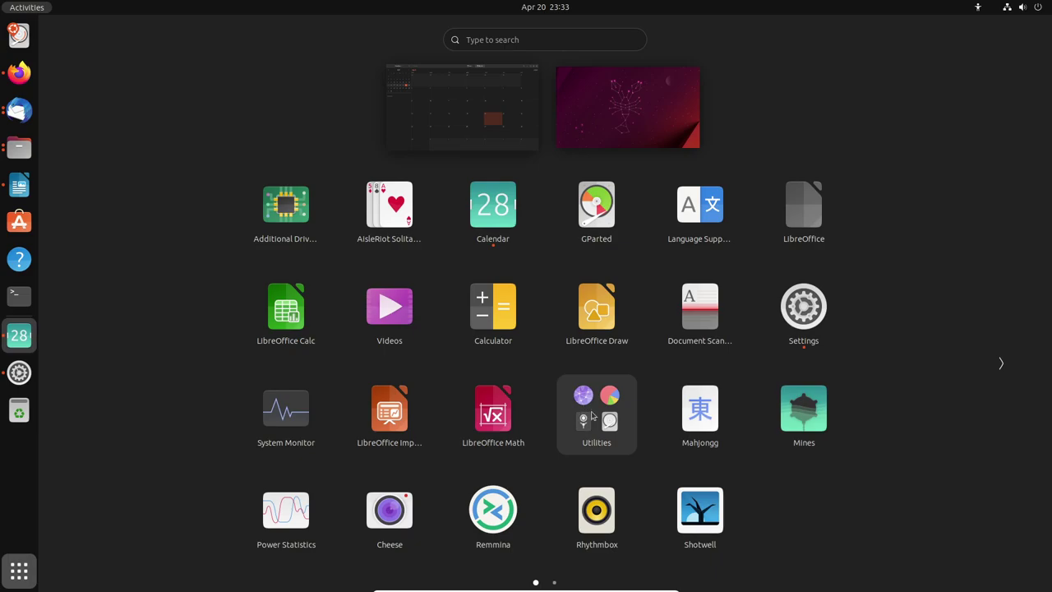
{"action": "left_click", "coordinate": [618, 409]}
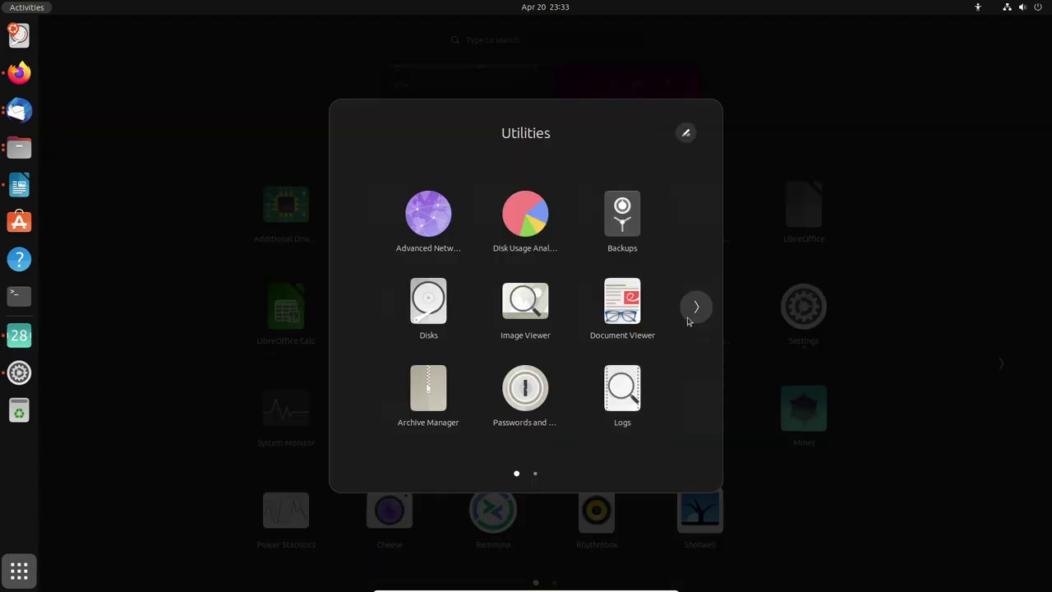
{"action": "left_click", "coordinate": [693, 316]}
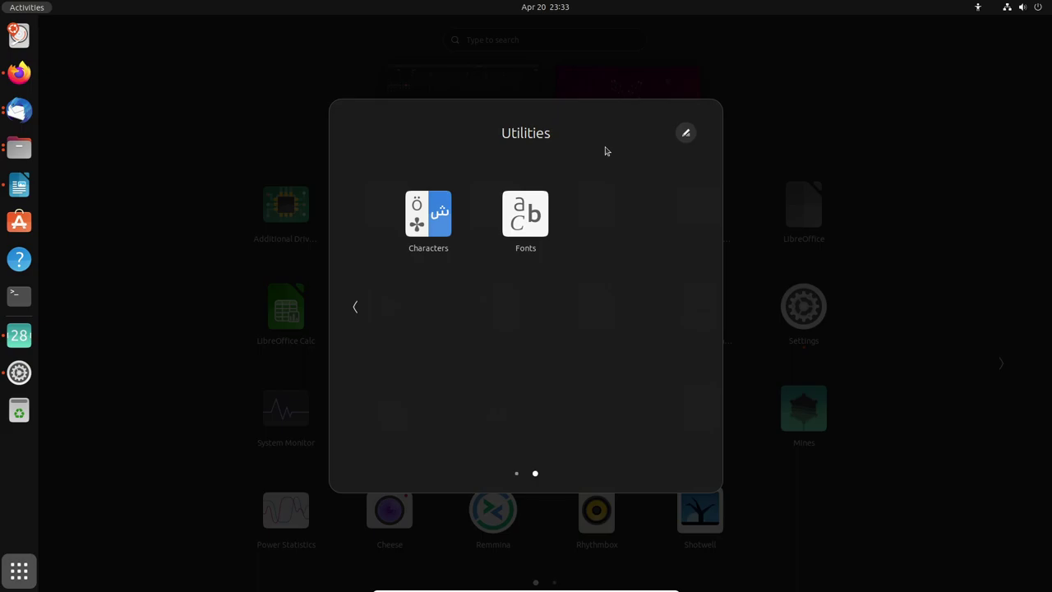
{"action": "left_click", "coordinate": [449, 229]}
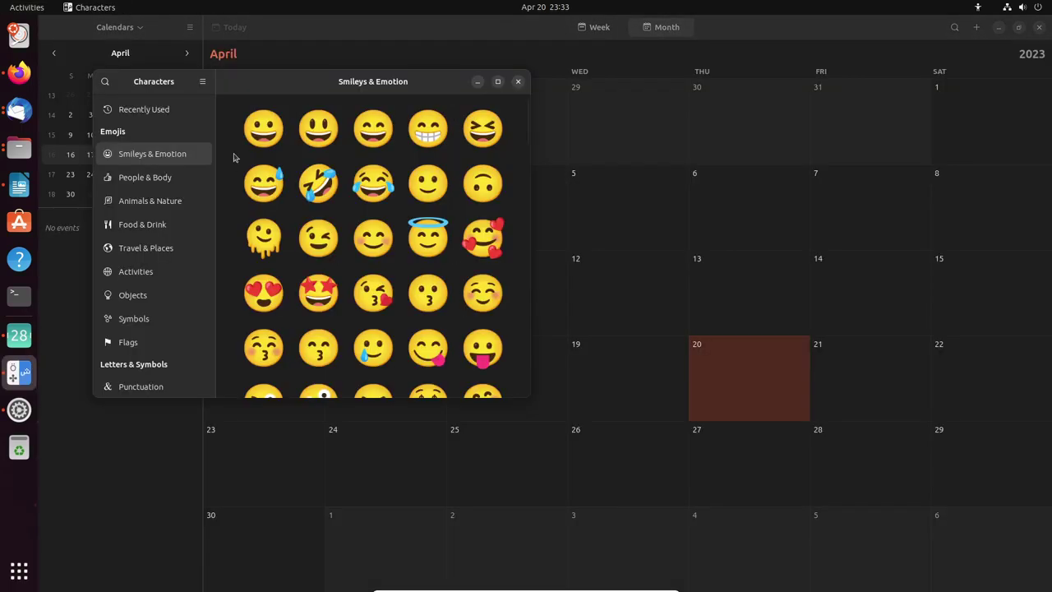
{"action": "left_click", "coordinate": [157, 179]}
{"action": "left_click", "coordinate": [155, 202]}
{"action": "left_click", "coordinate": [152, 249]}
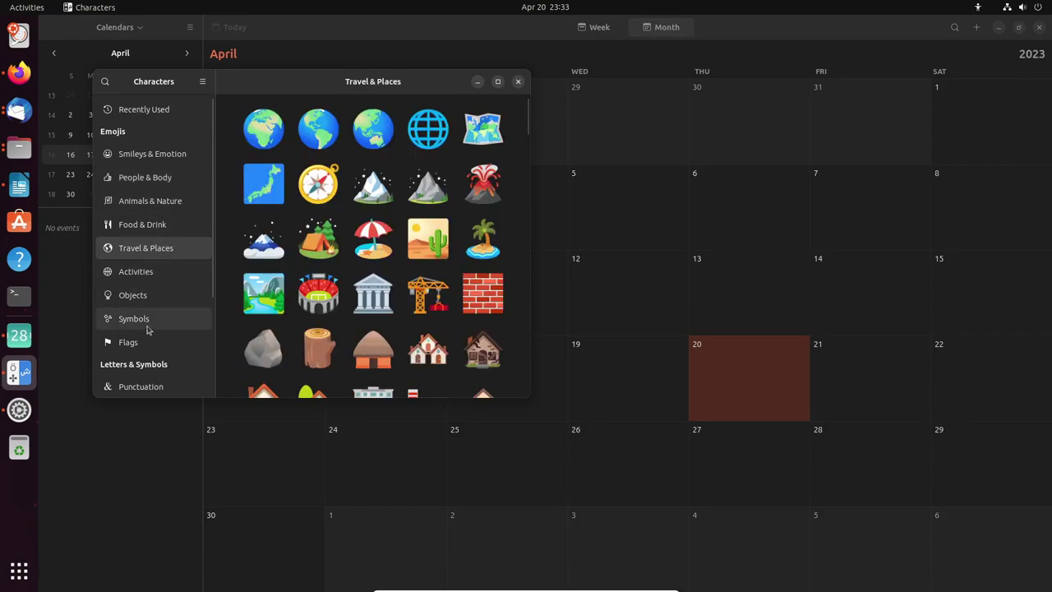
{"action": "left_click", "coordinate": [136, 295]}
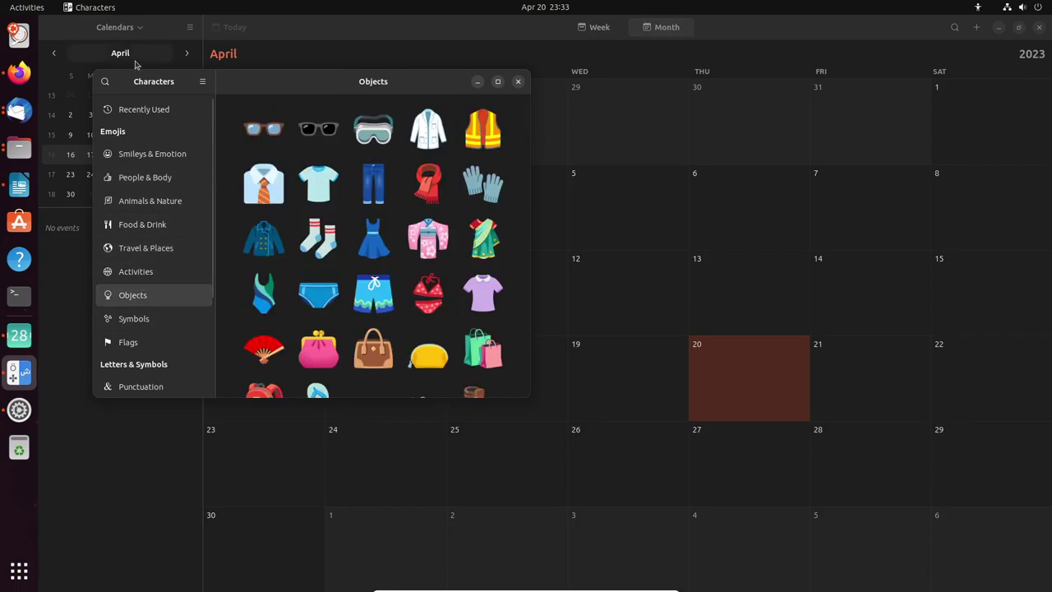
{"action": "left_click", "coordinate": [518, 82]}
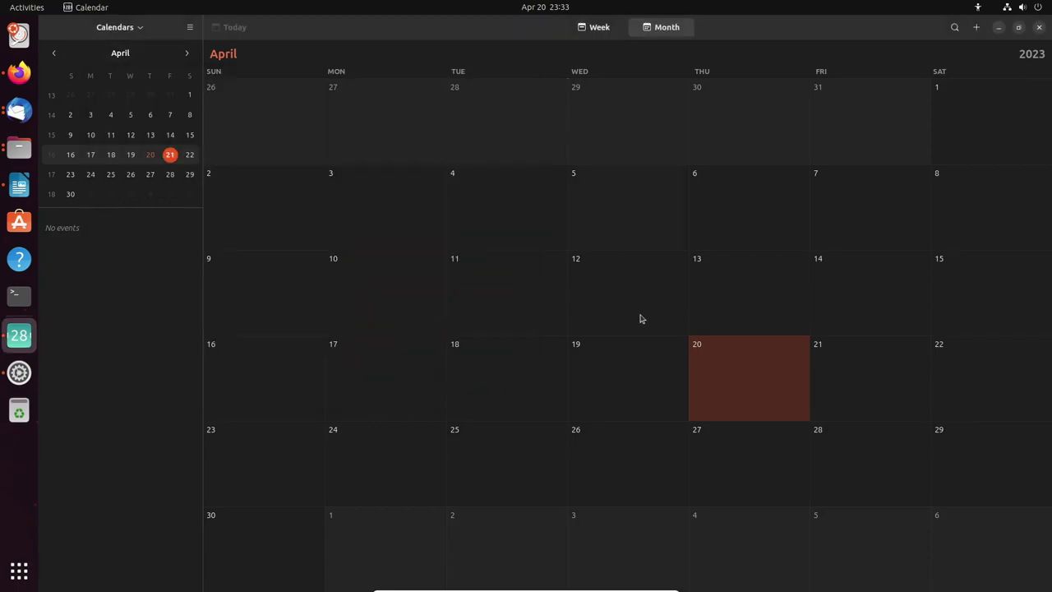
Step: Look through both pages of the installed applications overview and return to the first page
{"action": "left_click", "coordinate": [19, 570]}
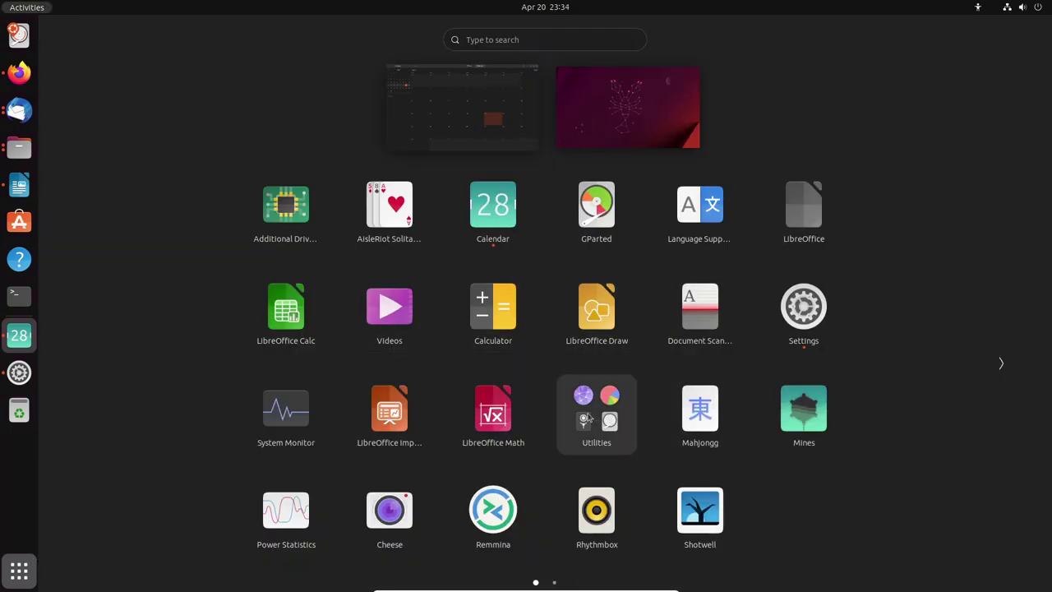
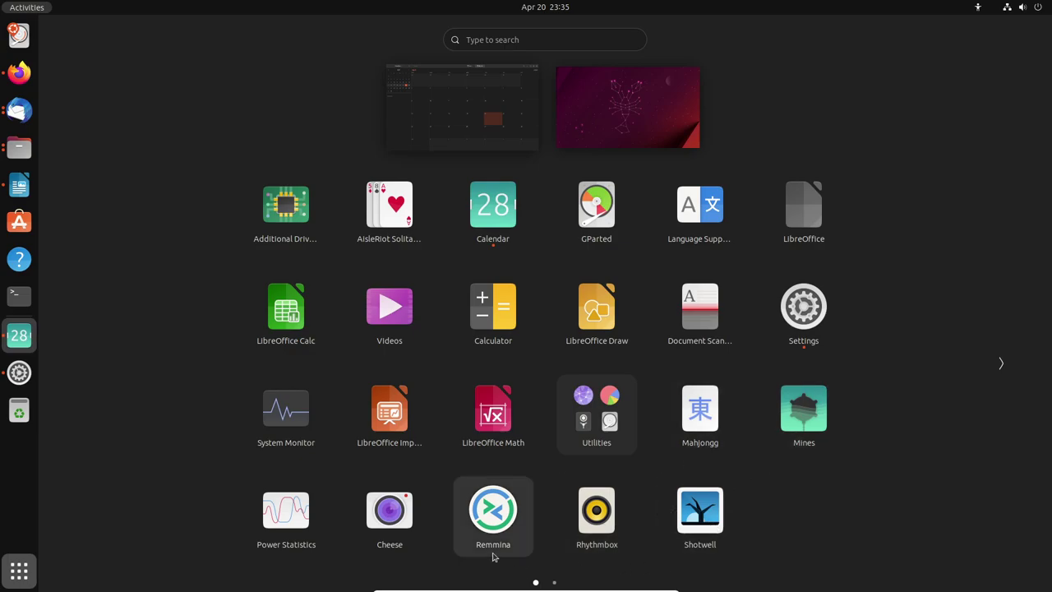
{"action": "left_click", "coordinate": [1000, 364]}
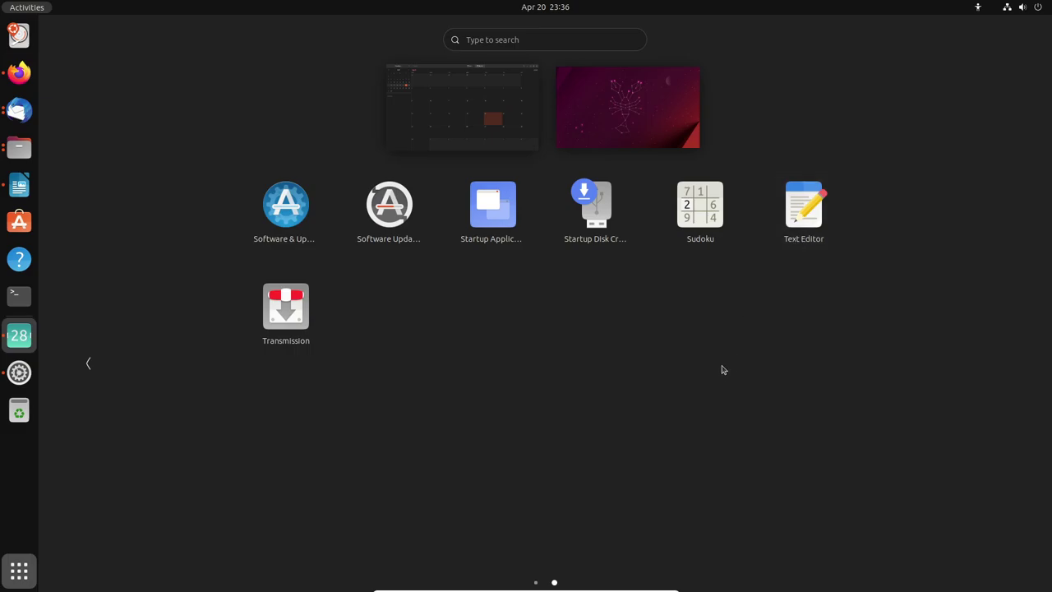
{"action": "left_click", "coordinate": [536, 582]}
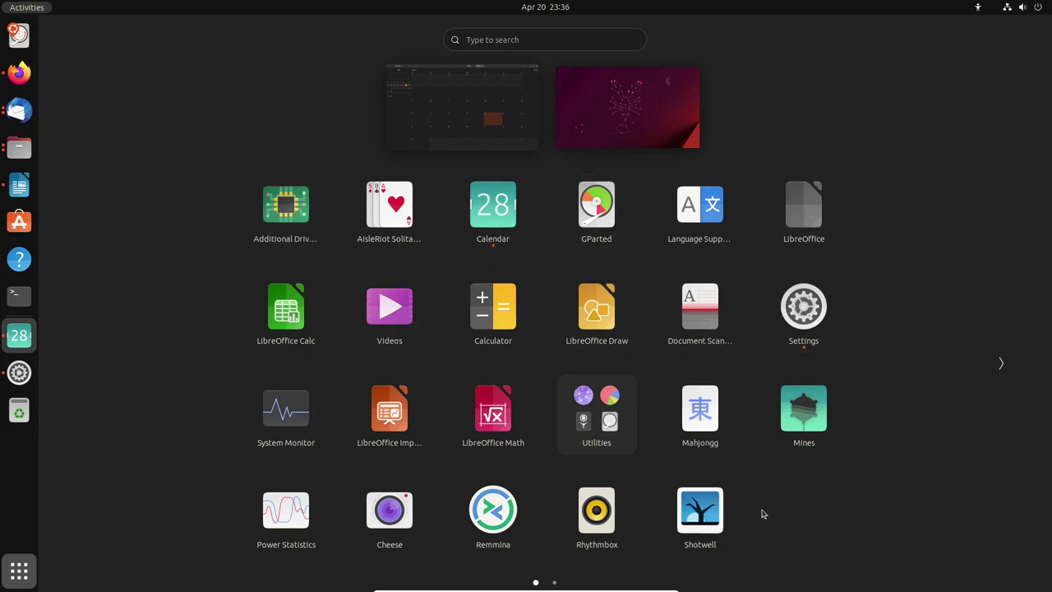
{"action": "left_click", "coordinate": [992, 362]}
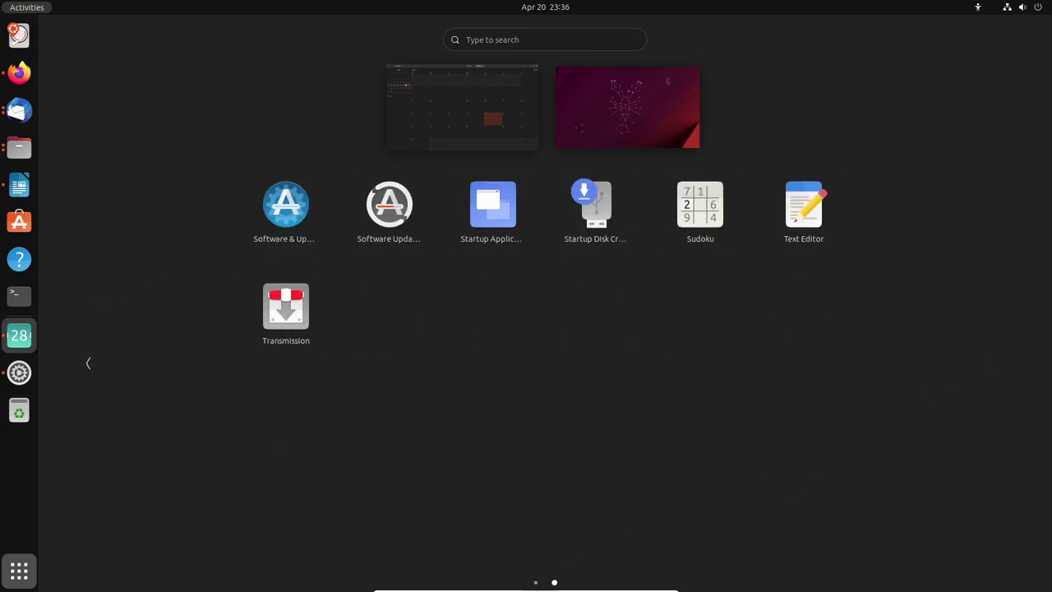
{"action": "left_click", "coordinate": [535, 582]}
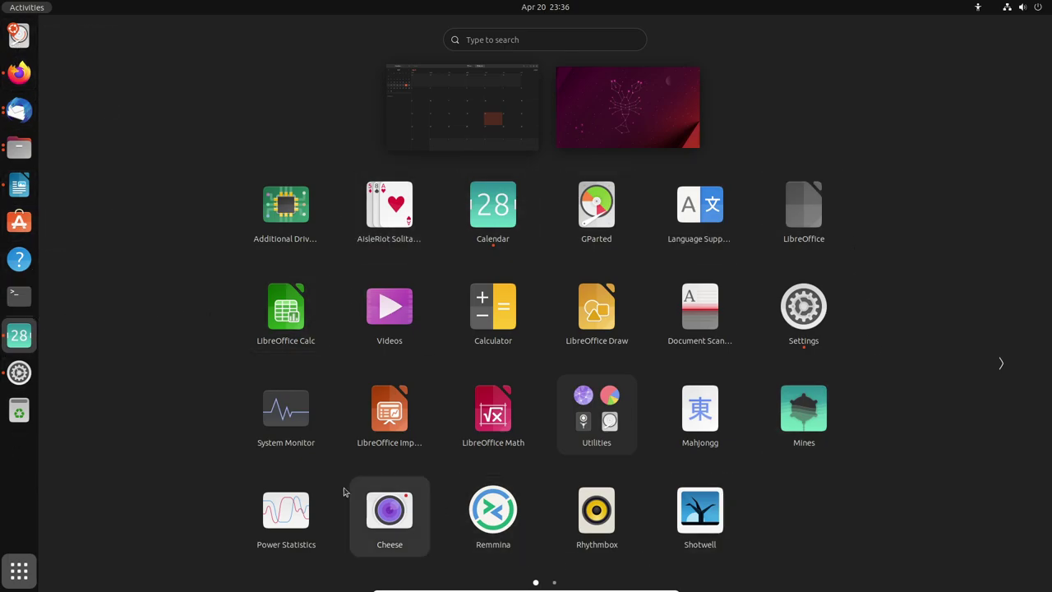
Step: Unpin Terminal from the dock and add it back to the favorites
{"action": "right_click", "coordinate": [22, 300]}
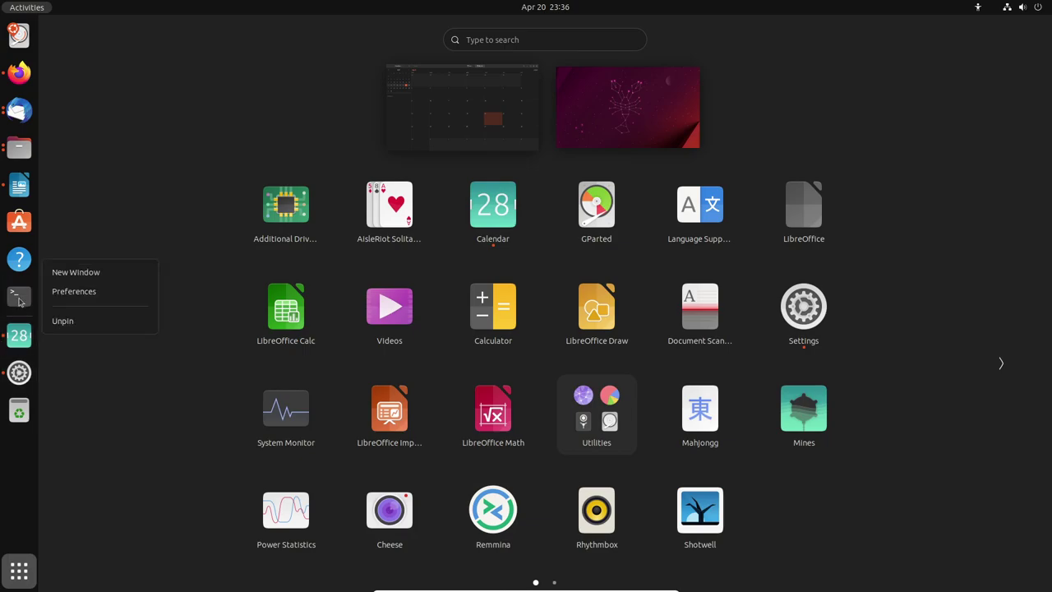
{"action": "left_click", "coordinate": [94, 321]}
{"action": "right_click", "coordinate": [507, 438]}
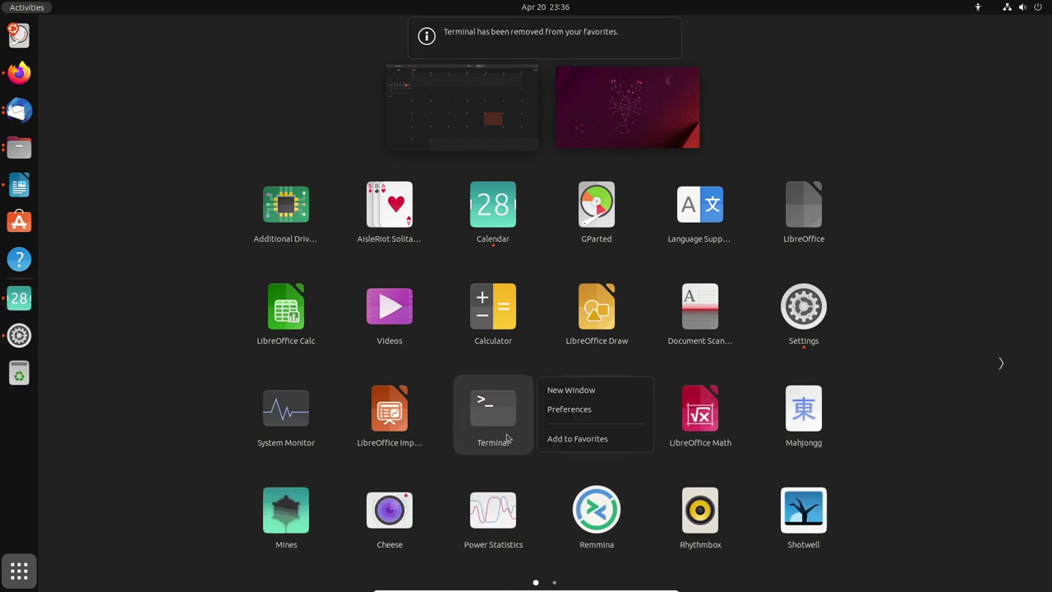
{"action": "left_click", "coordinate": [577, 439]}
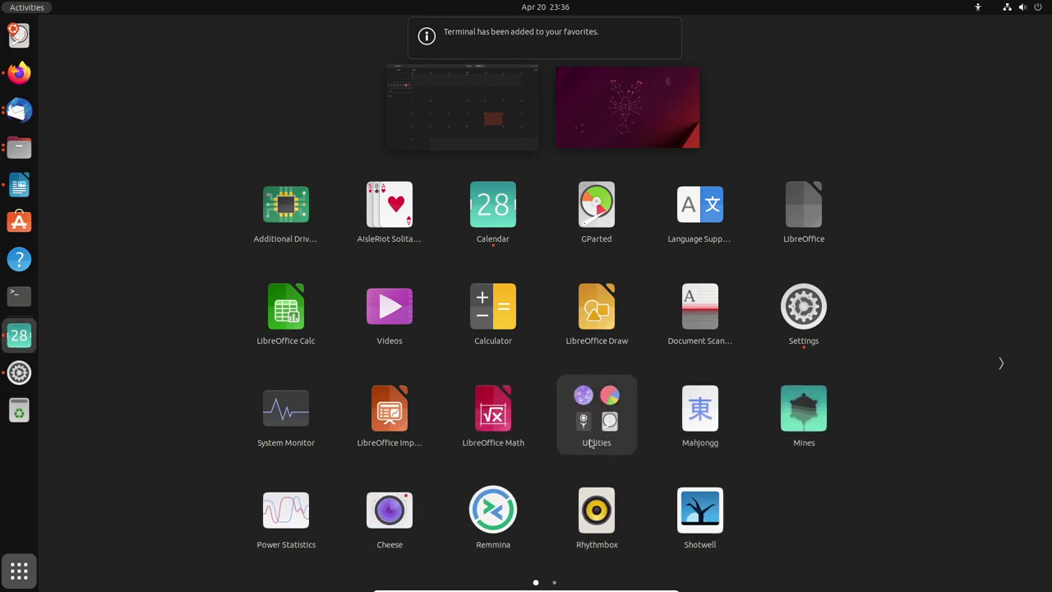
Step: Open Terminal in a maximized window and review its About, Credits and License information
{"action": "left_click", "coordinate": [20, 296]}
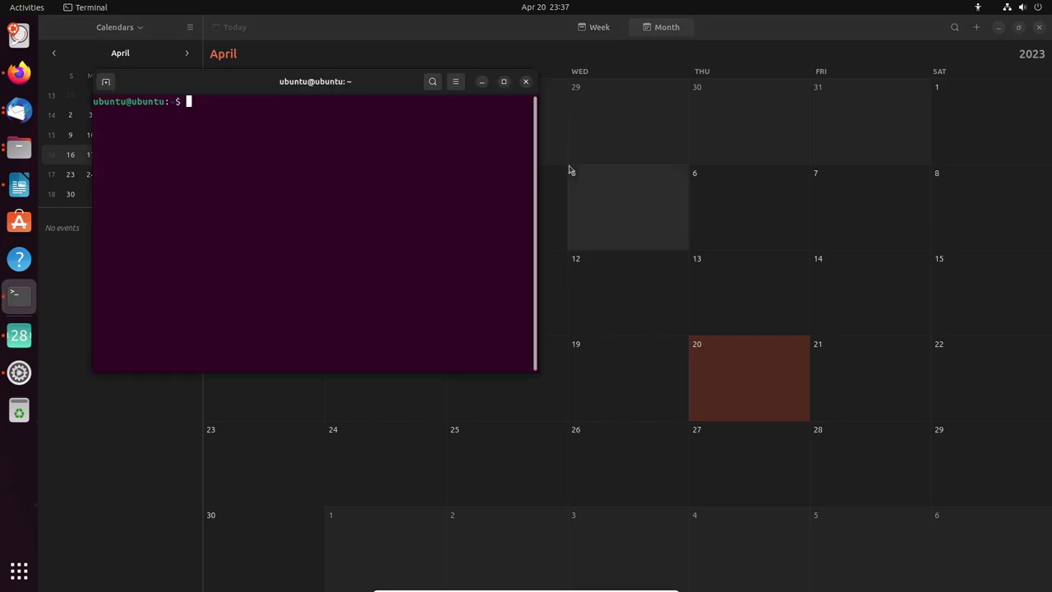
{"action": "double_click", "coordinate": [337, 85]}
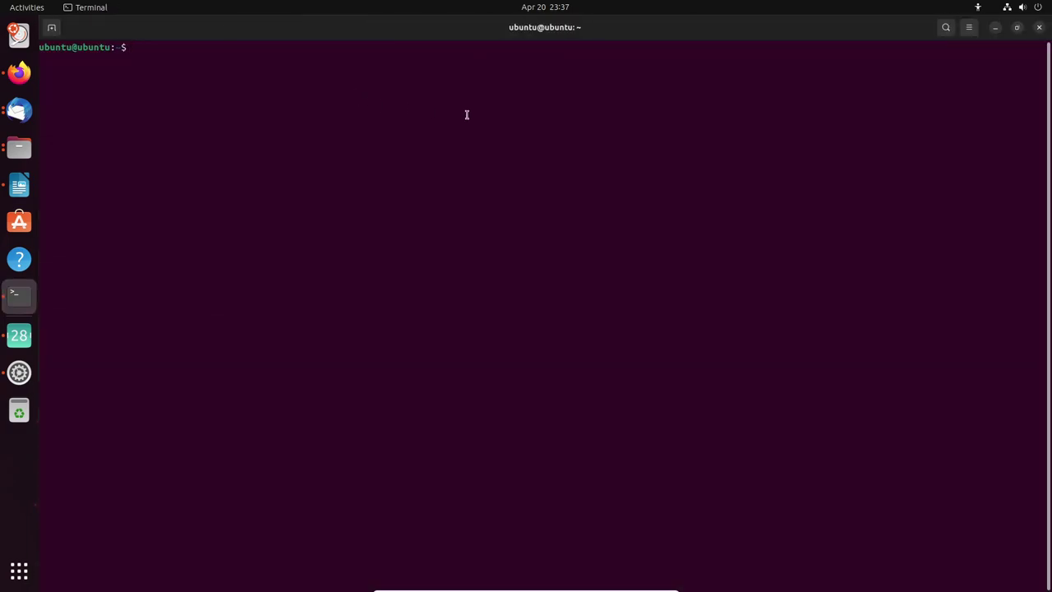
{"action": "left_click", "coordinate": [969, 29]}
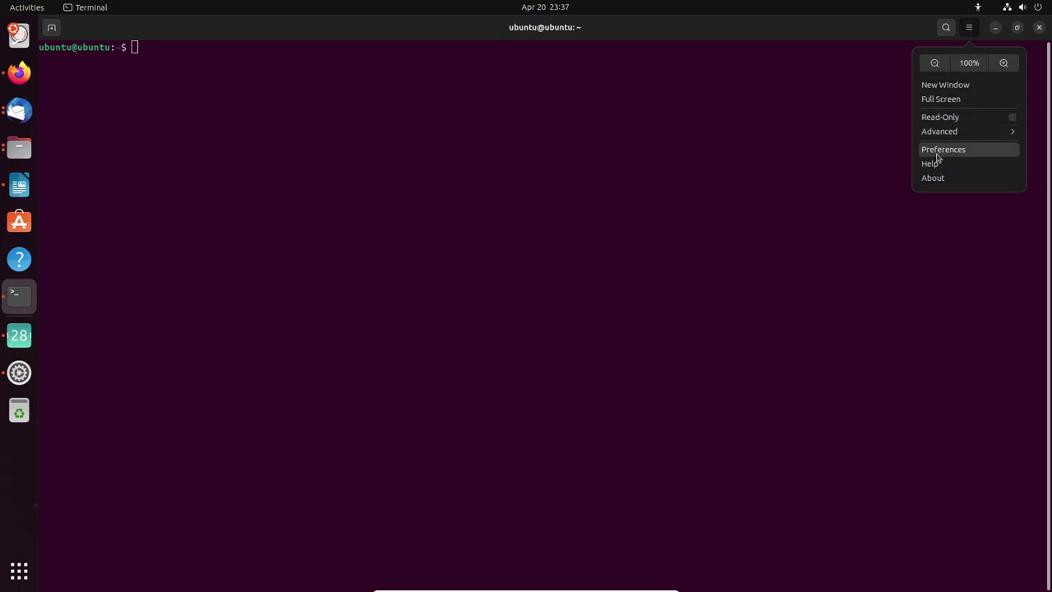
{"action": "left_click", "coordinate": [933, 179]}
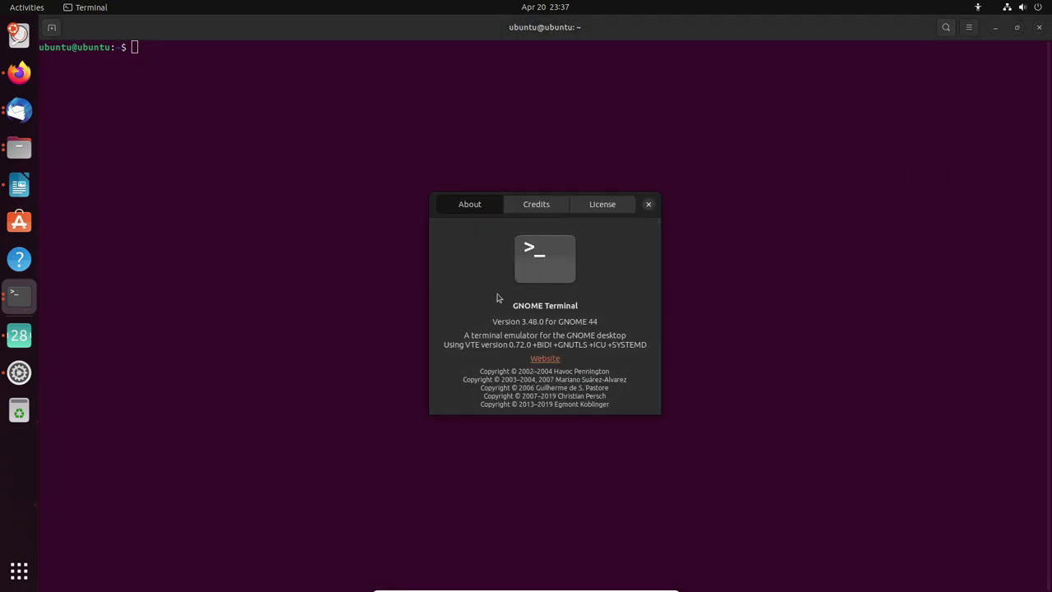
{"action": "left_click", "coordinate": [536, 205]}
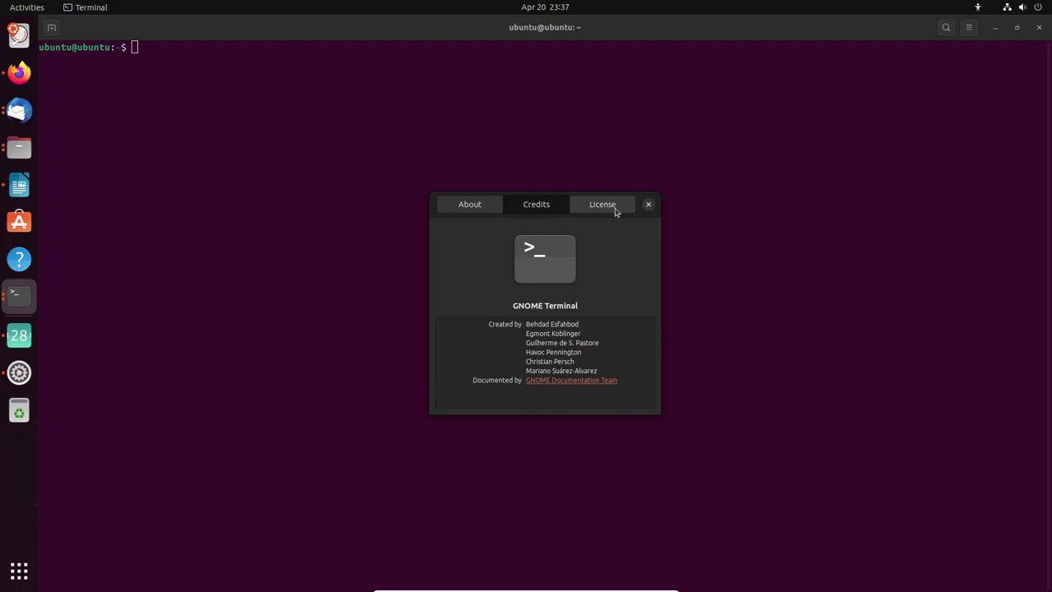
{"action": "left_click", "coordinate": [615, 211]}
{"action": "left_click", "coordinate": [465, 209]}
{"action": "left_click", "coordinate": [649, 204]}
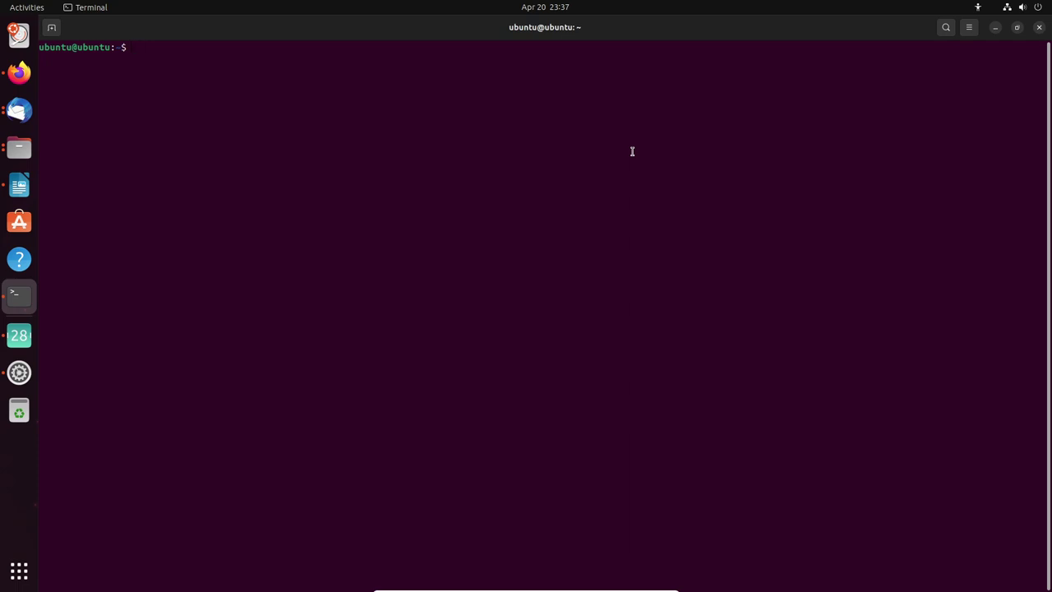
Step: Open a second Terminal tab and try switching between the two tabs
{"action": "key", "text": "ctrl+shift+t"}
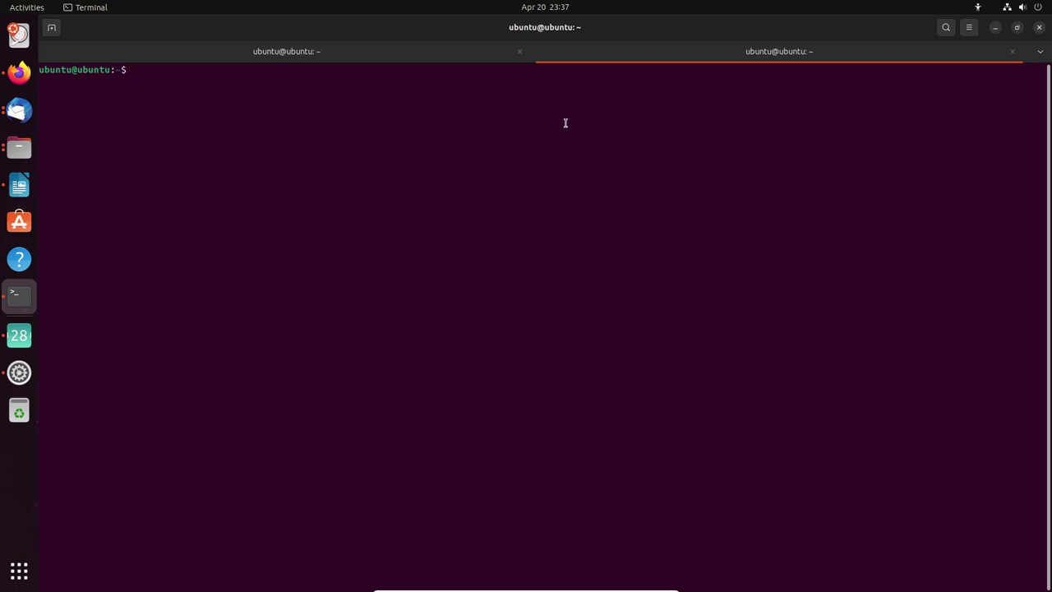
{"action": "left_click", "coordinate": [298, 56]}
{"action": "left_click", "coordinate": [634, 53]}
Step: List the contents of the home folder with ls in the first Terminal tab
{"action": "left_click", "coordinate": [391, 58]}
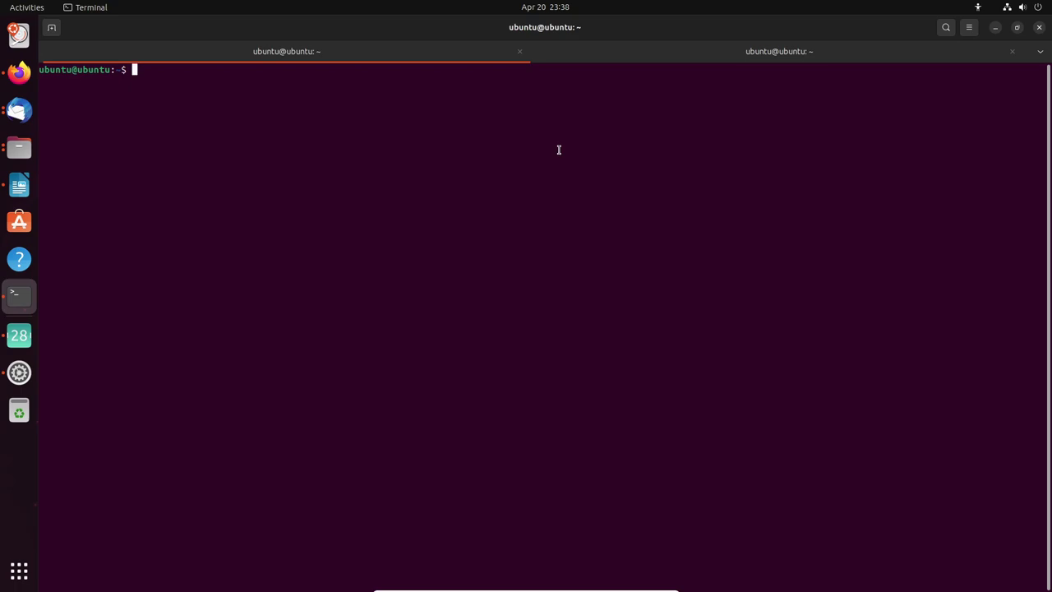
{"action": "type", "text": "ls"}
{"action": "key", "text": "Return"}
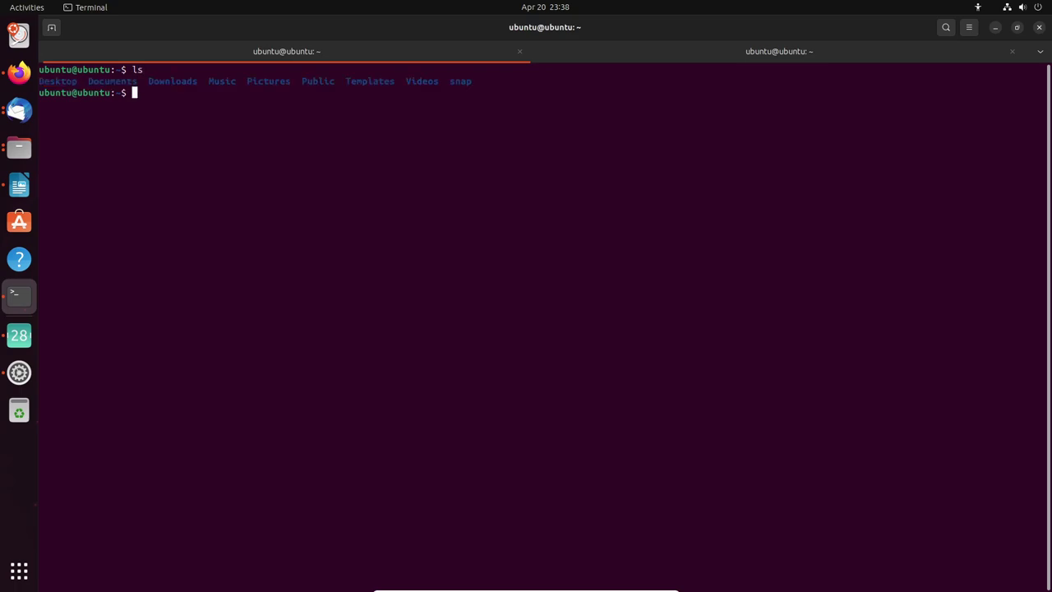